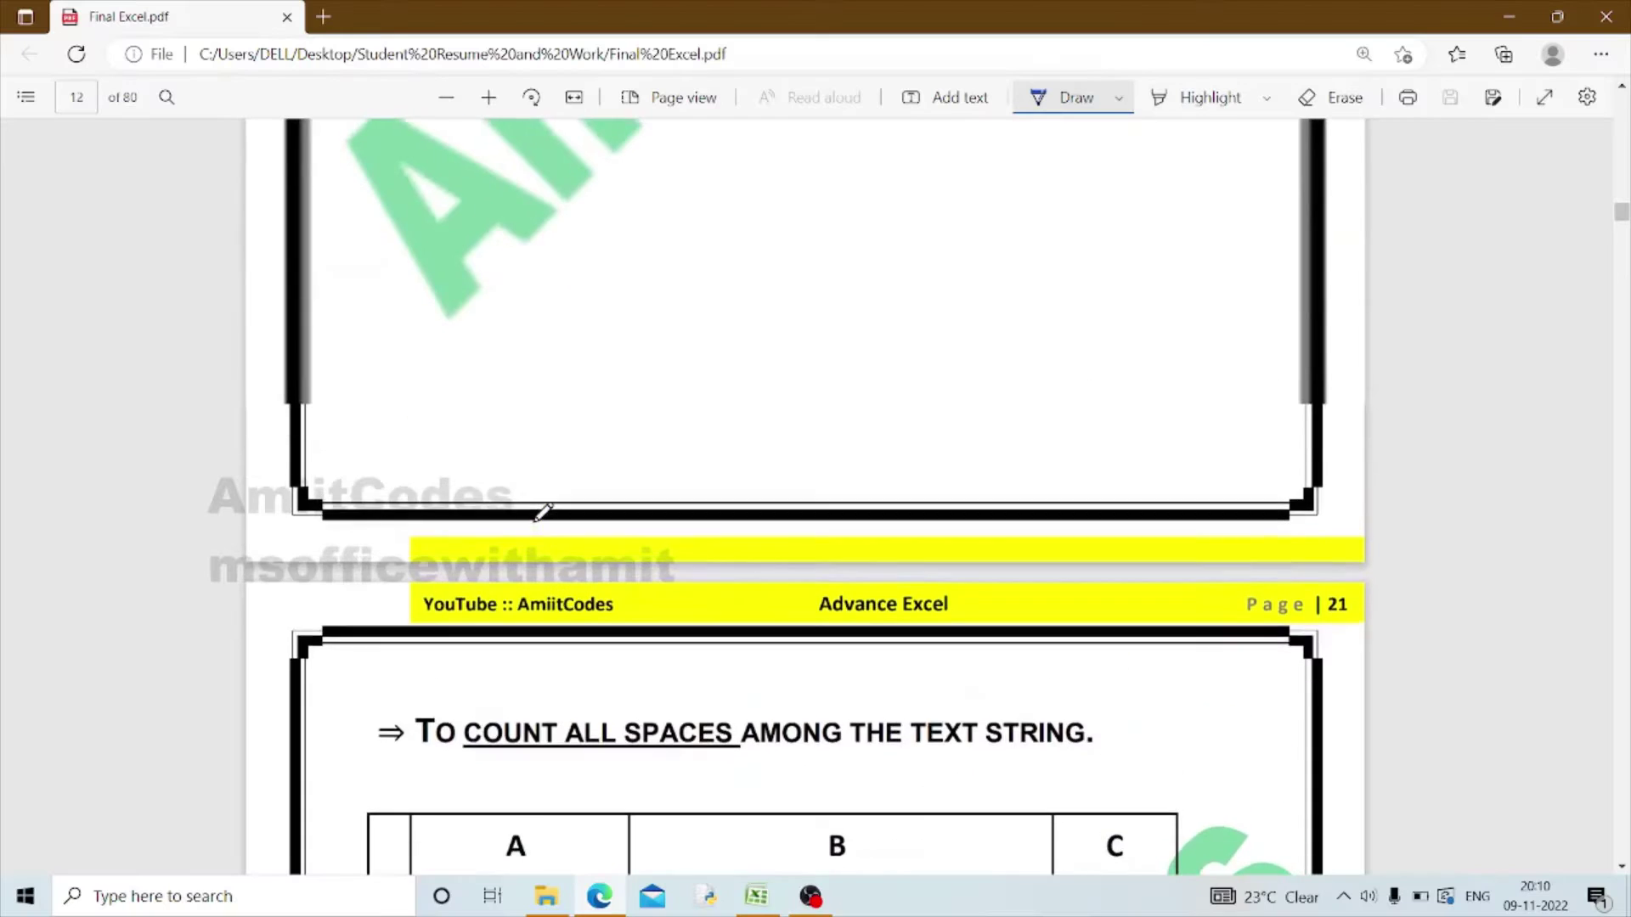
- Circle the Statistical Functions heading on page 13 in blue ink, then return to page 12
scroll(514, 384, up, 2)
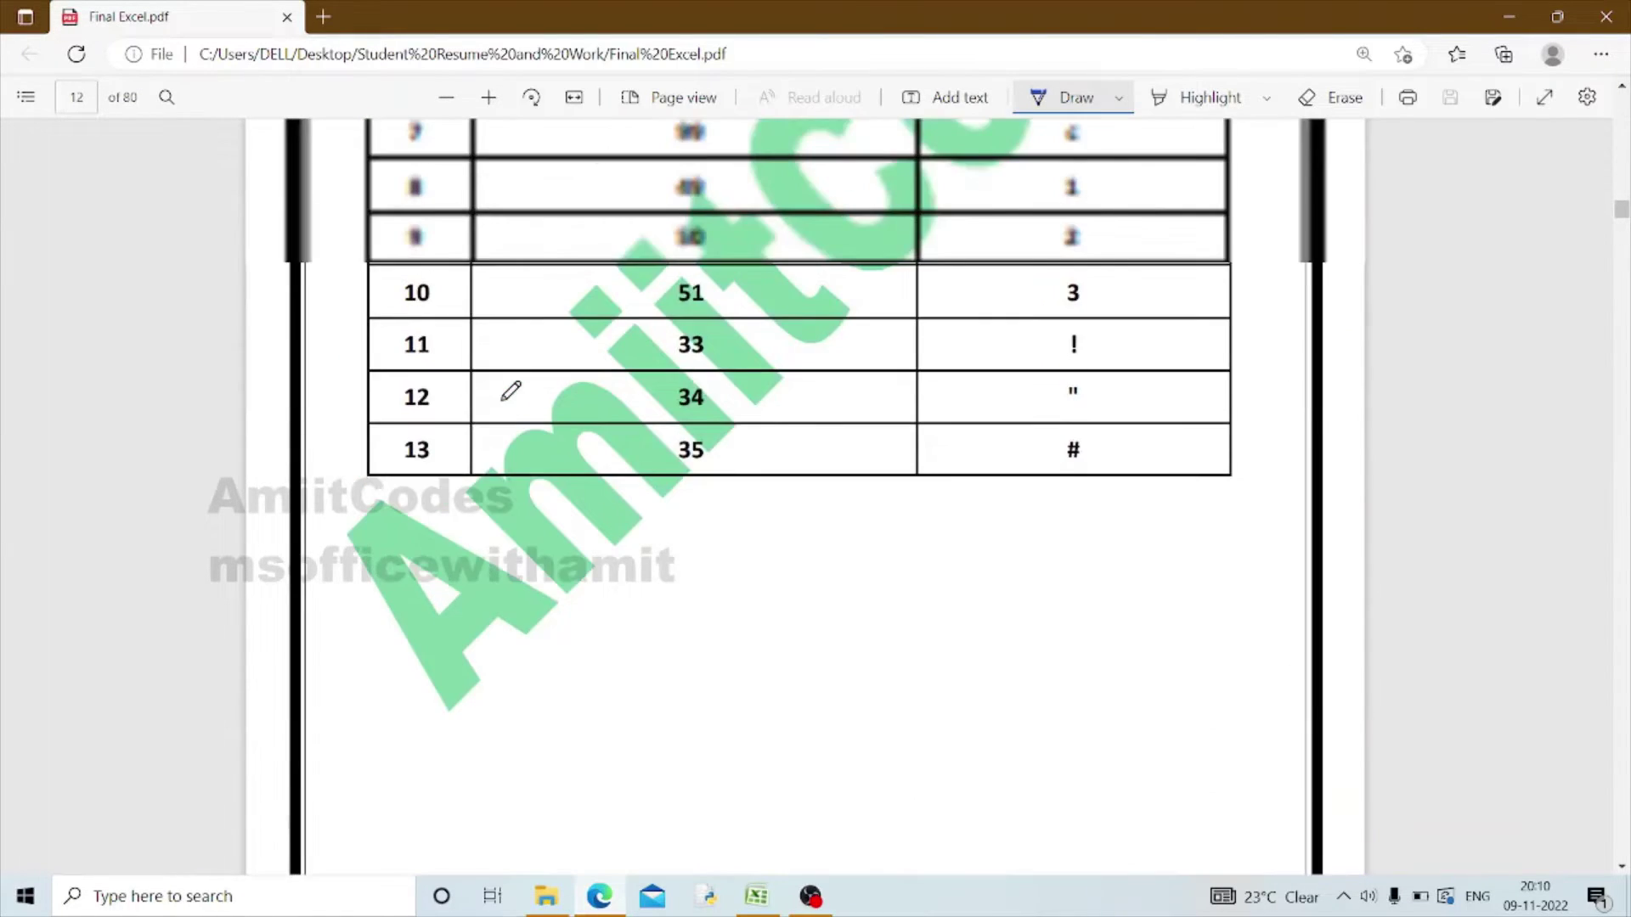
scroll(518, 400, down, 1)
scroll(531, 417, down, 2)
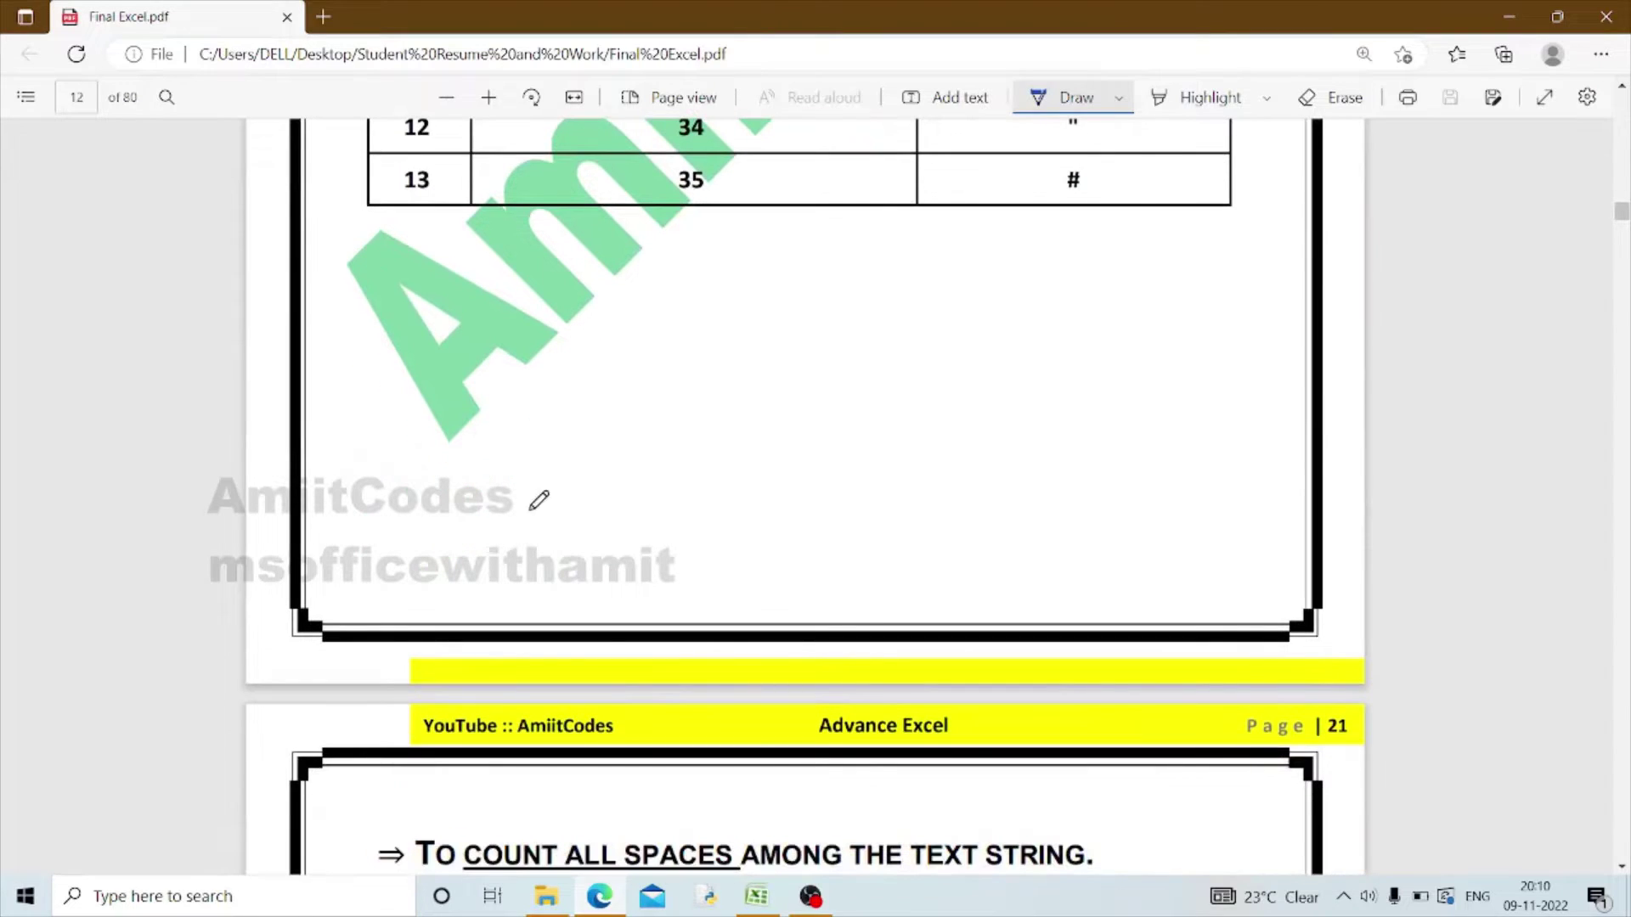
scroll(808, 670, down, 4)
scroll(346, 396, down, 3)
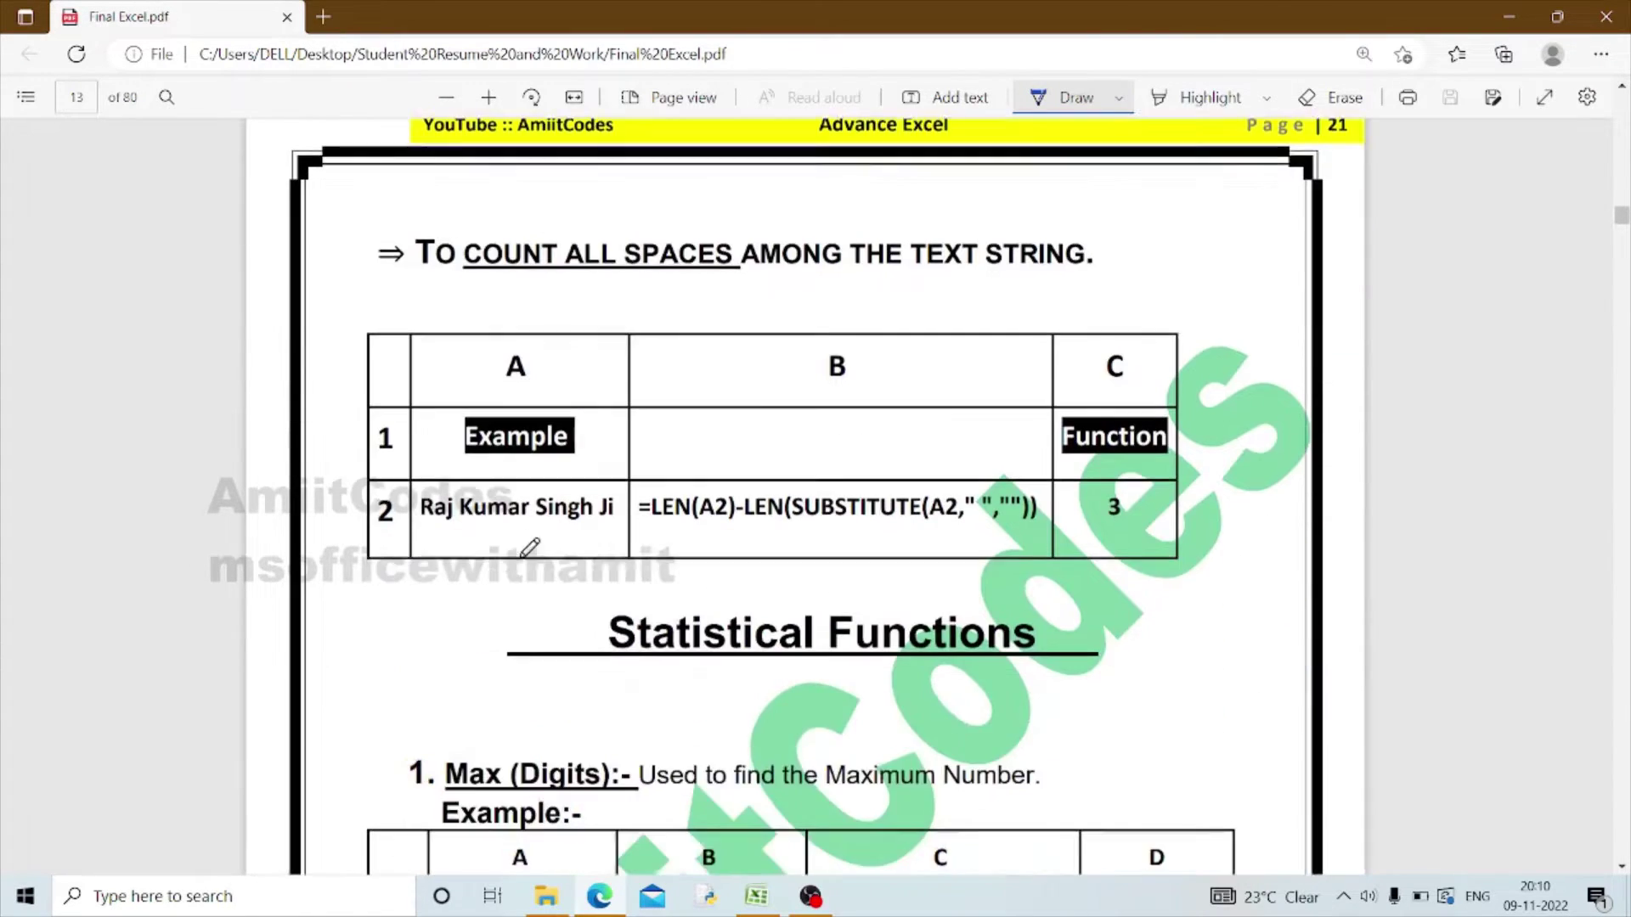
scroll(528, 546, down, 1)
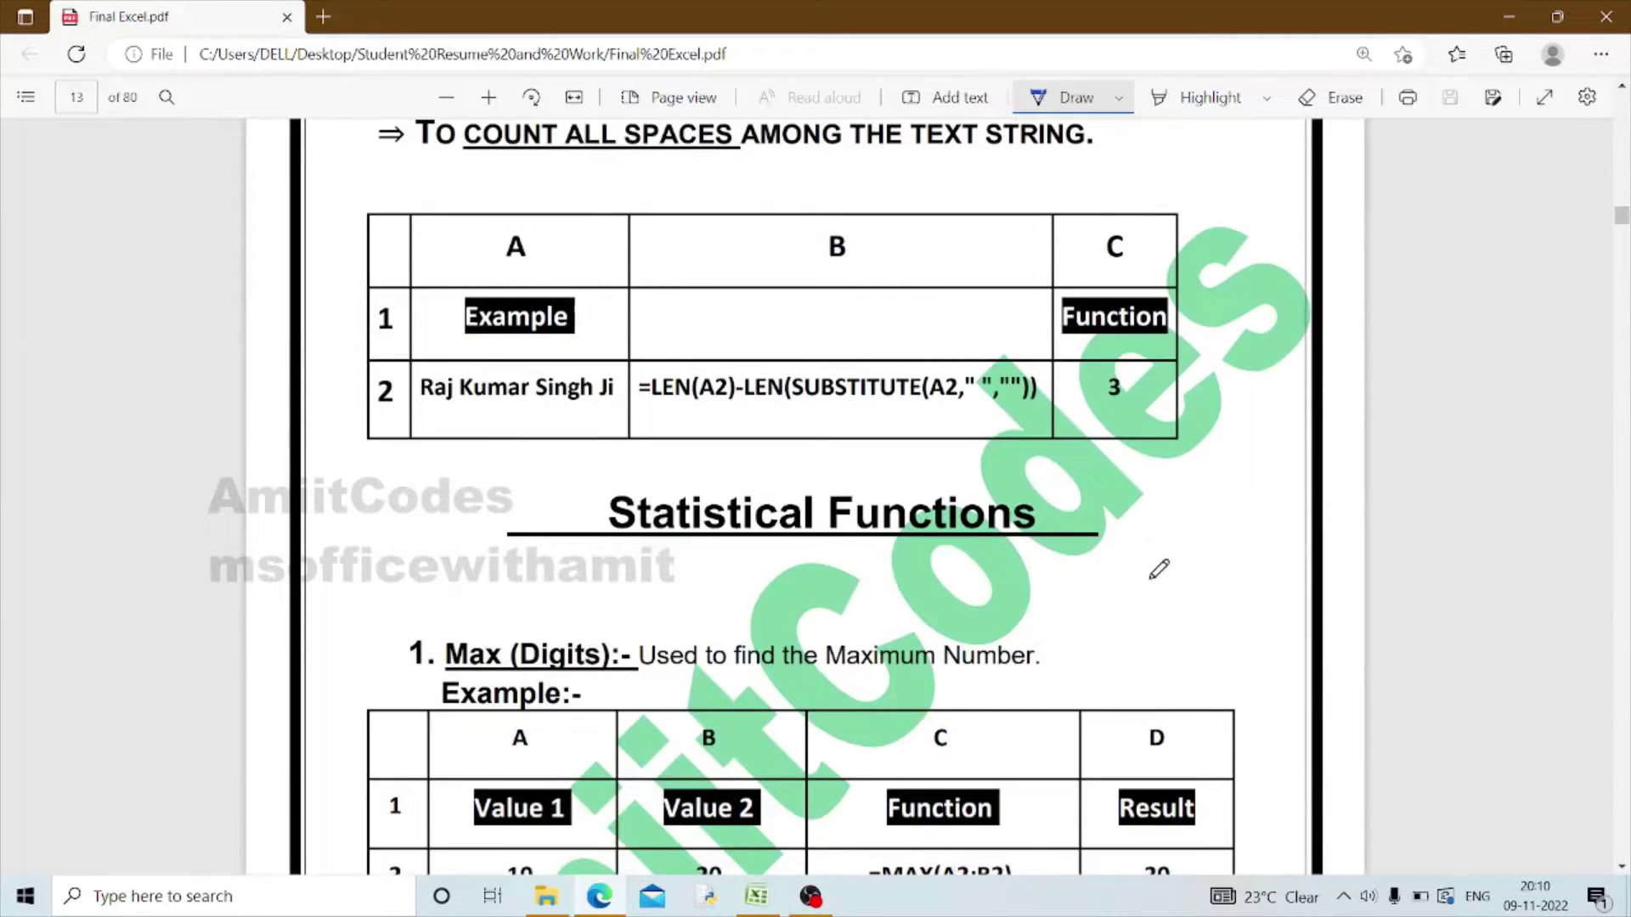
drag(594, 461, 593, 470)
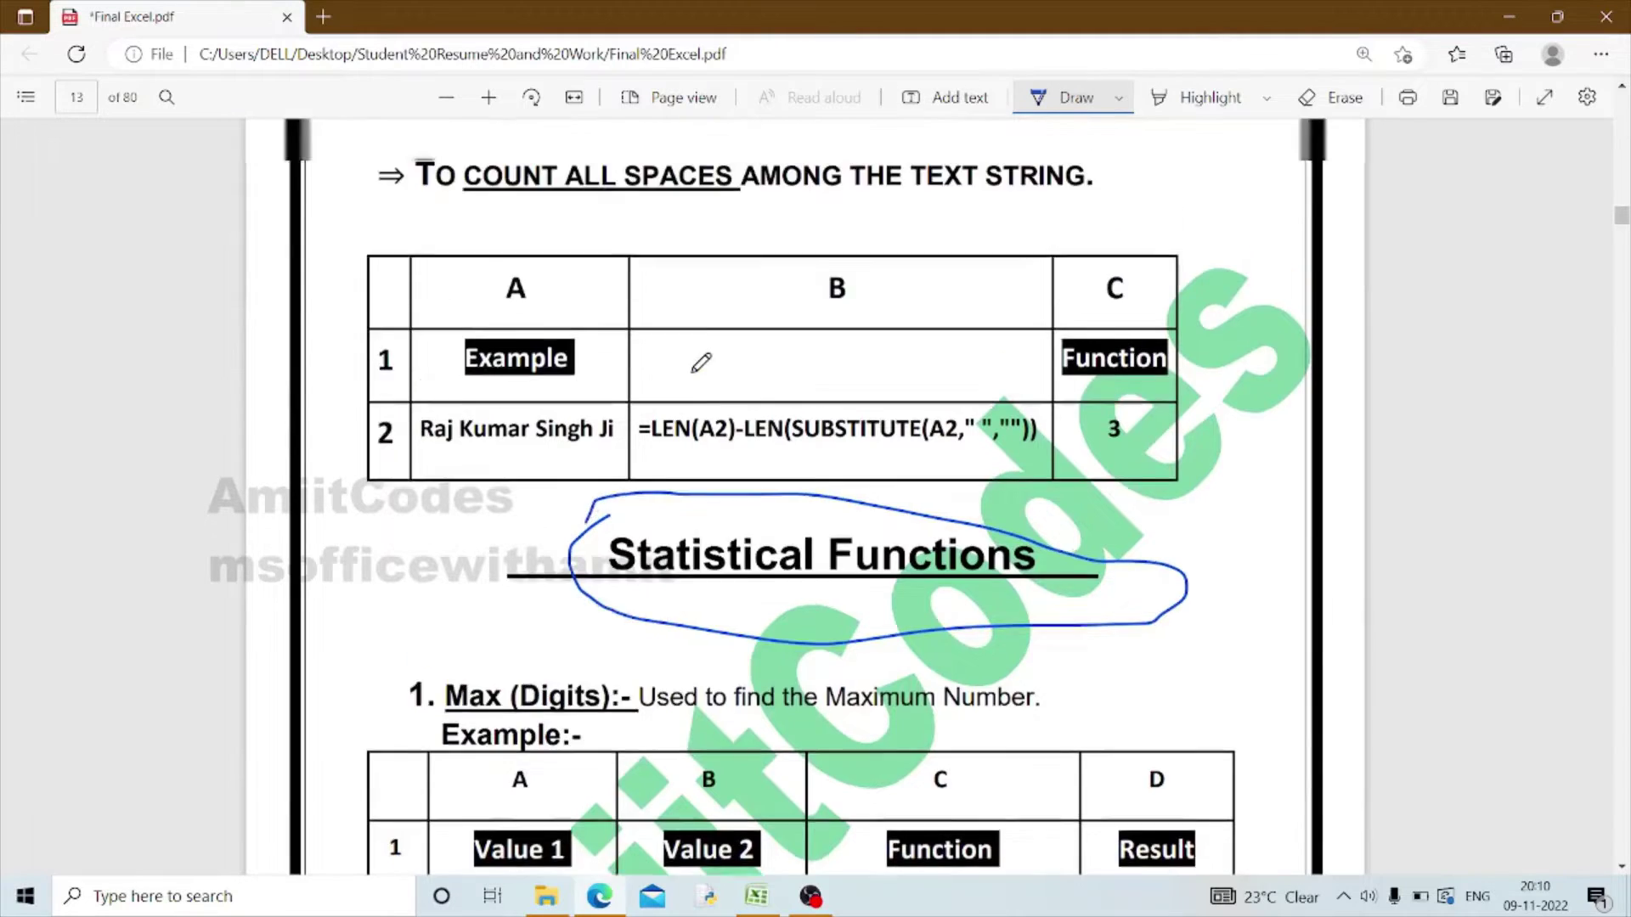
scroll(699, 357, up, 10)
scroll(548, 280, up, 2)
- Sketch a blue ink arrow beside the CHAR example table and a looped stroke above column A
scroll(548, 280, up, 5)
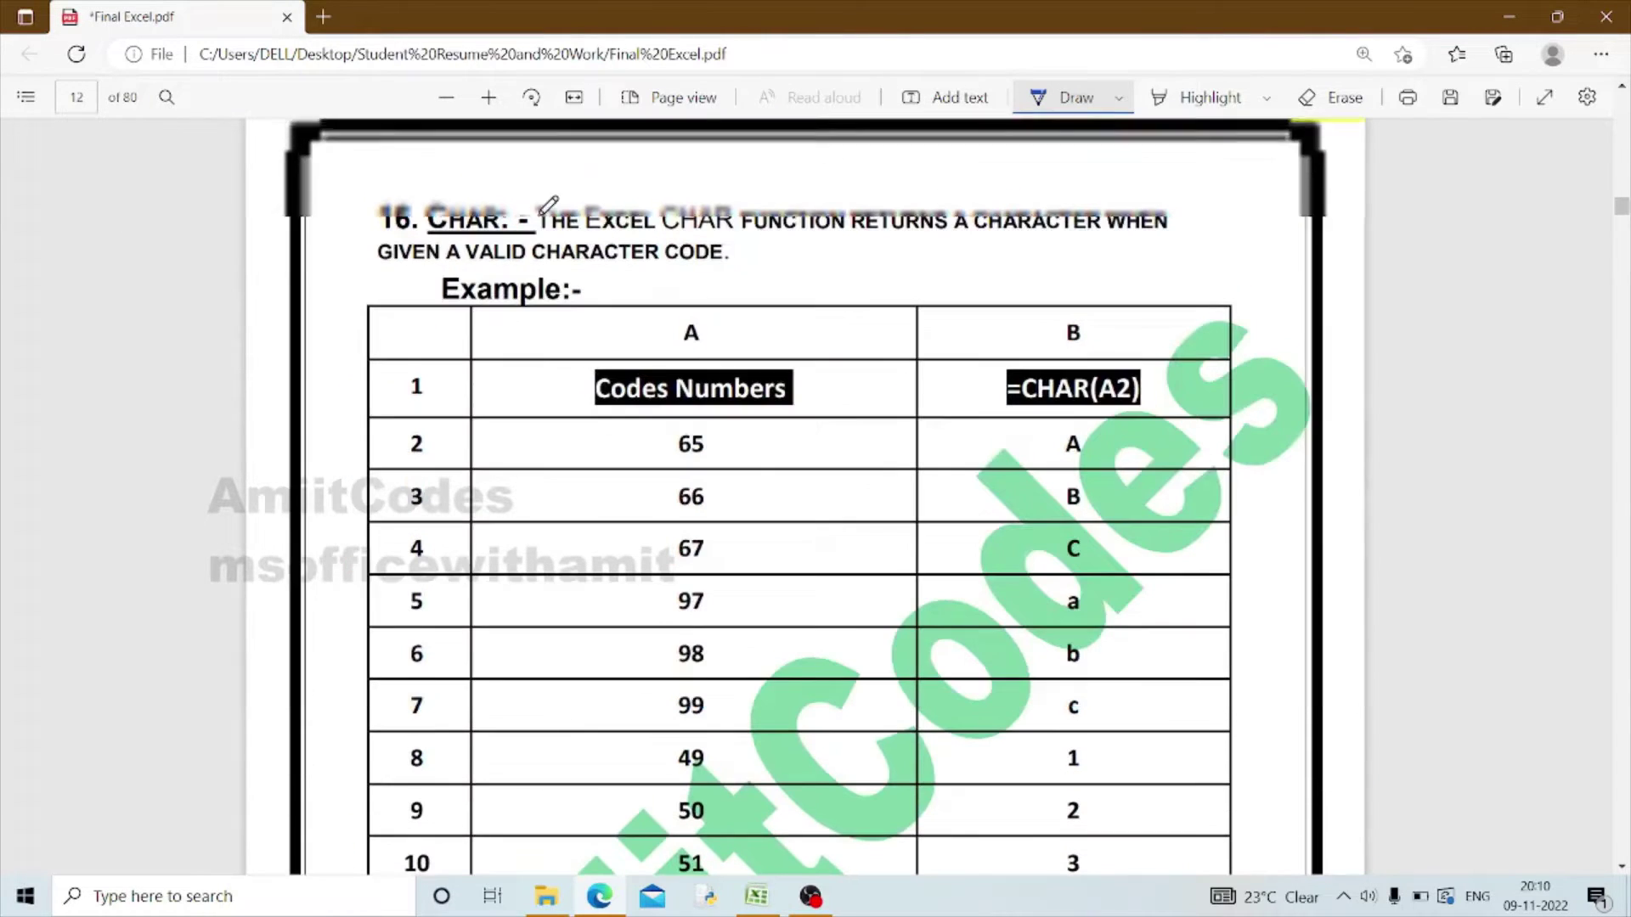
mouse_move(359, 219)
mouse_down()
mouse_move(359, 287)
mouse_move(382, 277)
mouse_up()
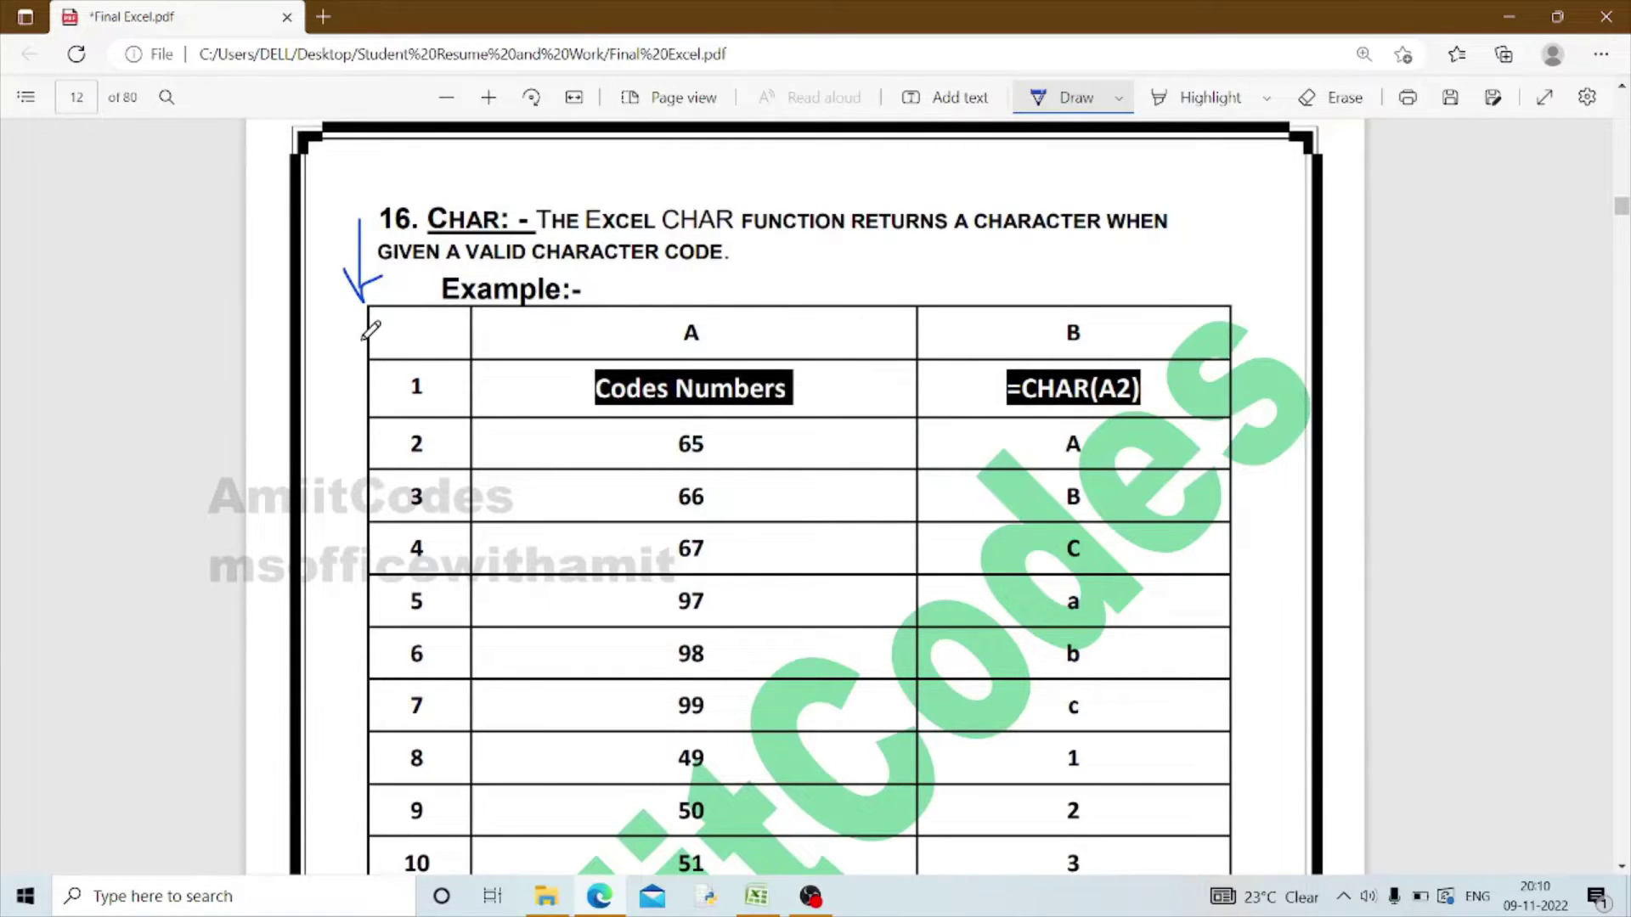
mouse_move(796, 249)
mouse_down()
mouse_move(788, 309)
mouse_move(814, 291)
mouse_up()
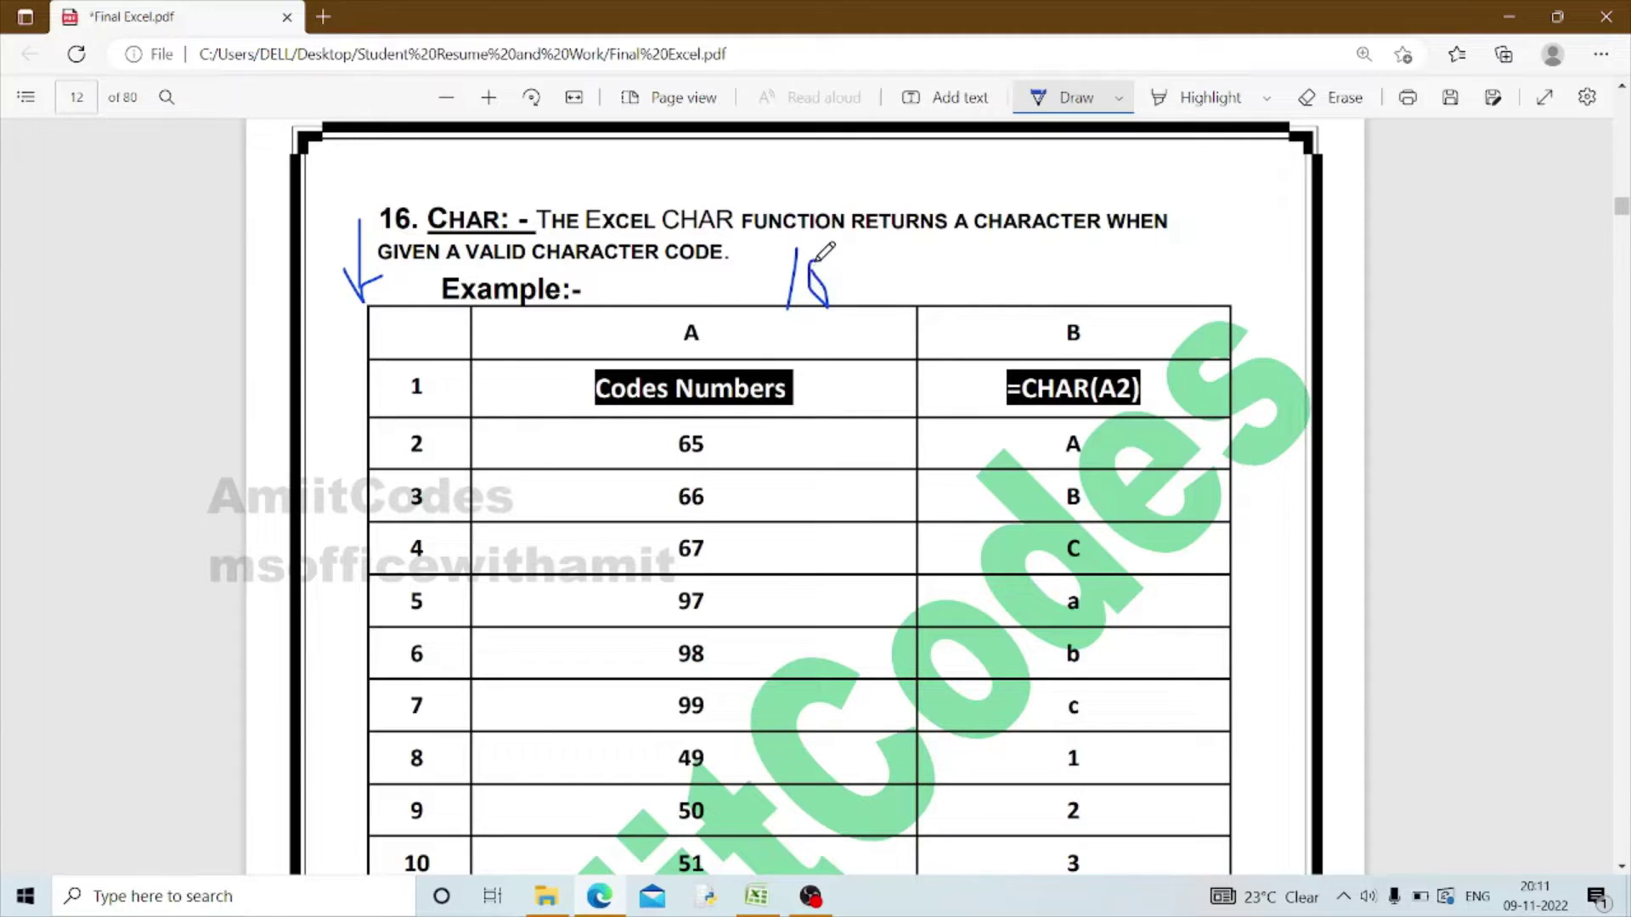
drag(817, 261, 824, 299)
- Scroll up from page 12 to the Contents page listing Text Functions Left through Clean
scroll(484, 346, up, 2)
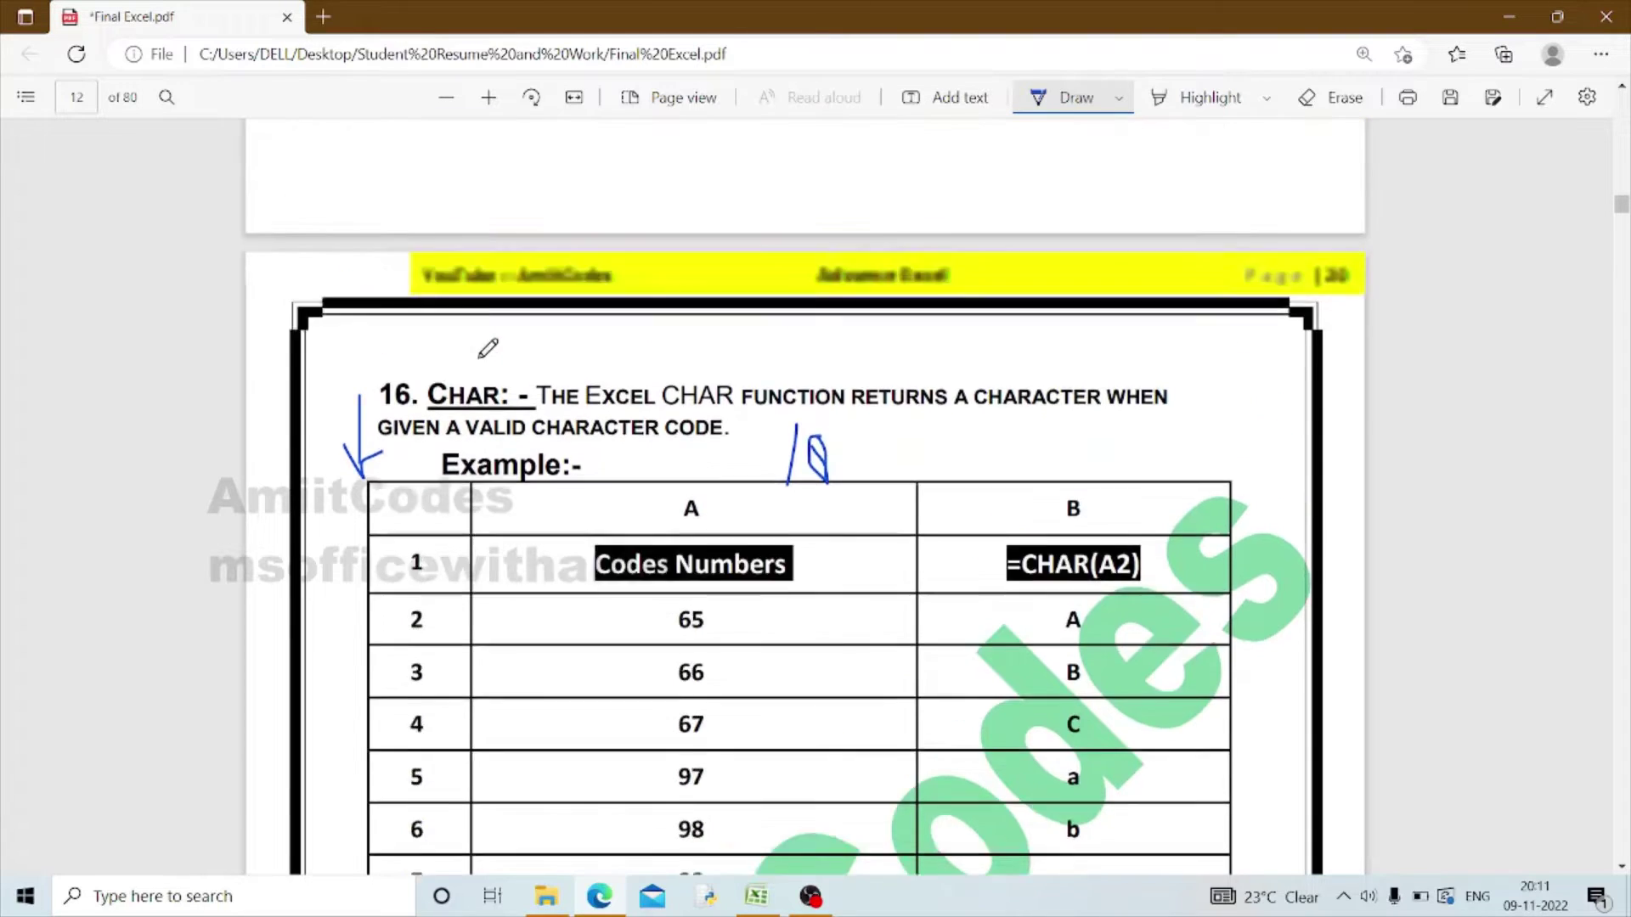
scroll(484, 347, up, 5)
scroll(487, 350, up, 3)
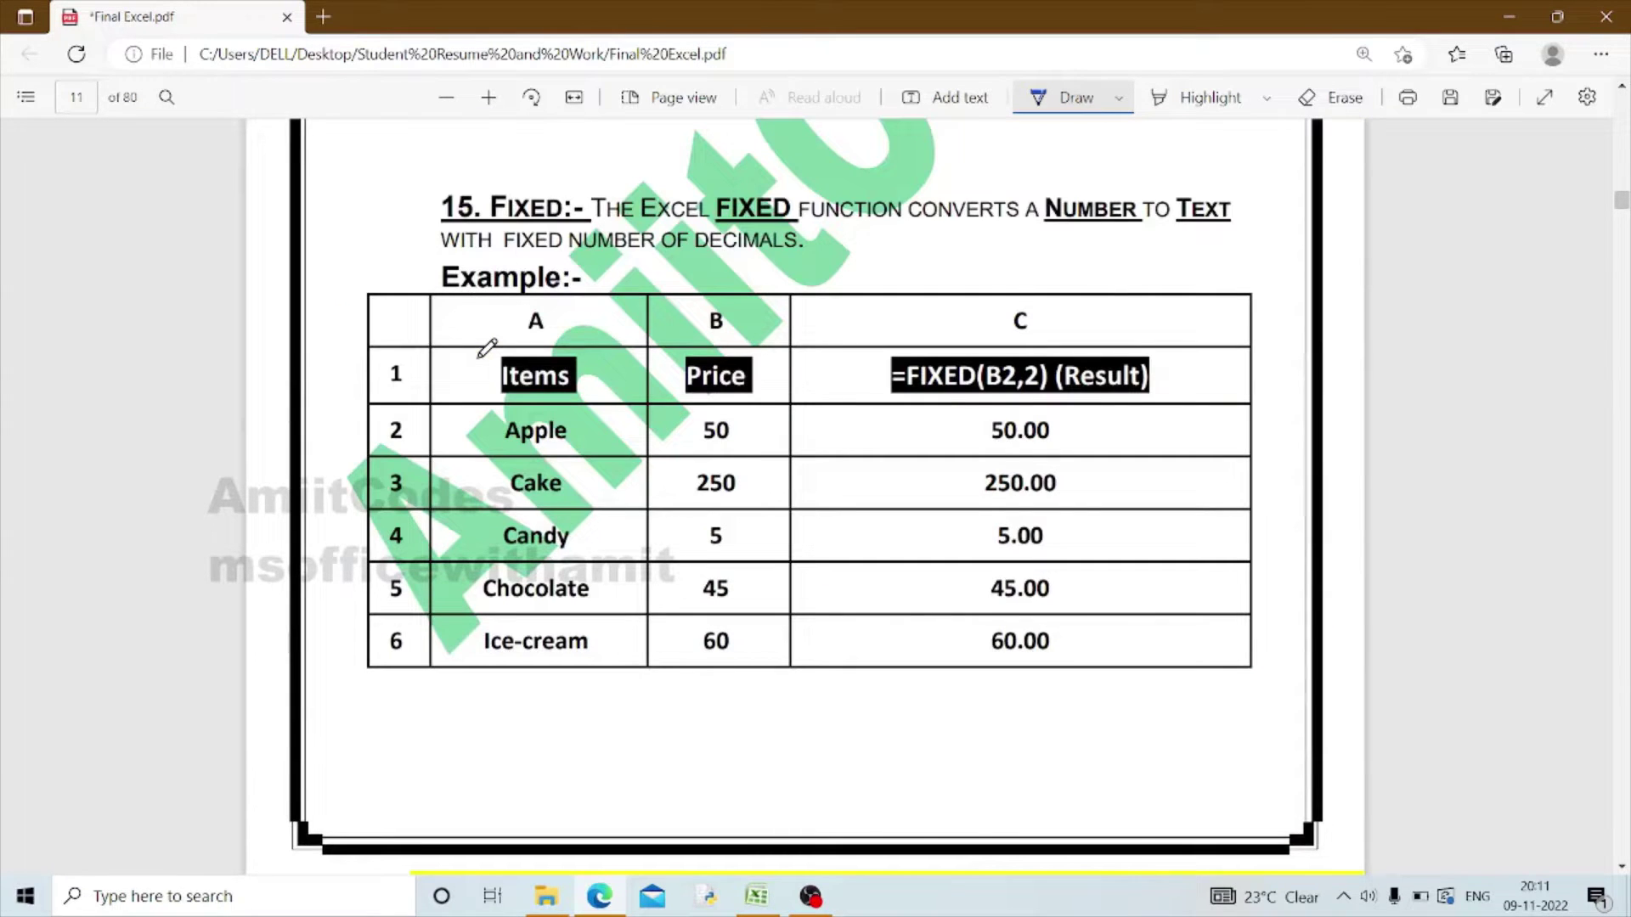
scroll(487, 348, up, 2)
scroll(487, 348, up, 5)
scroll(487, 349, up, 3)
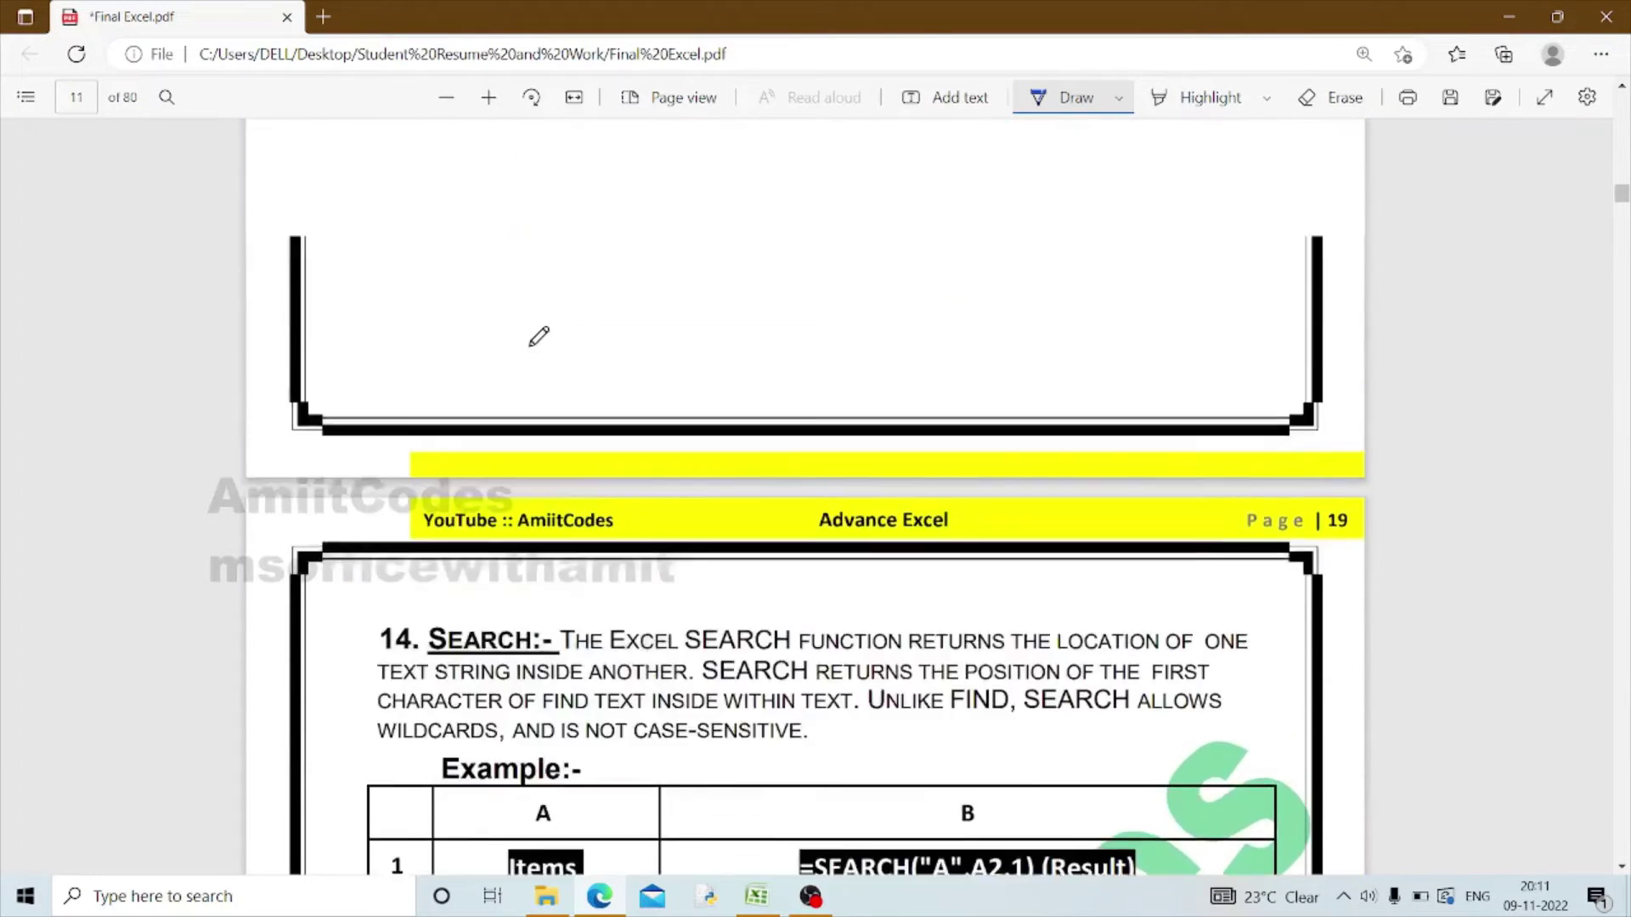
scroll(538, 335, up, 5)
scroll(798, 331, up, 5)
scroll(797, 339, up, 4)
scroll(808, 382, up, 5)
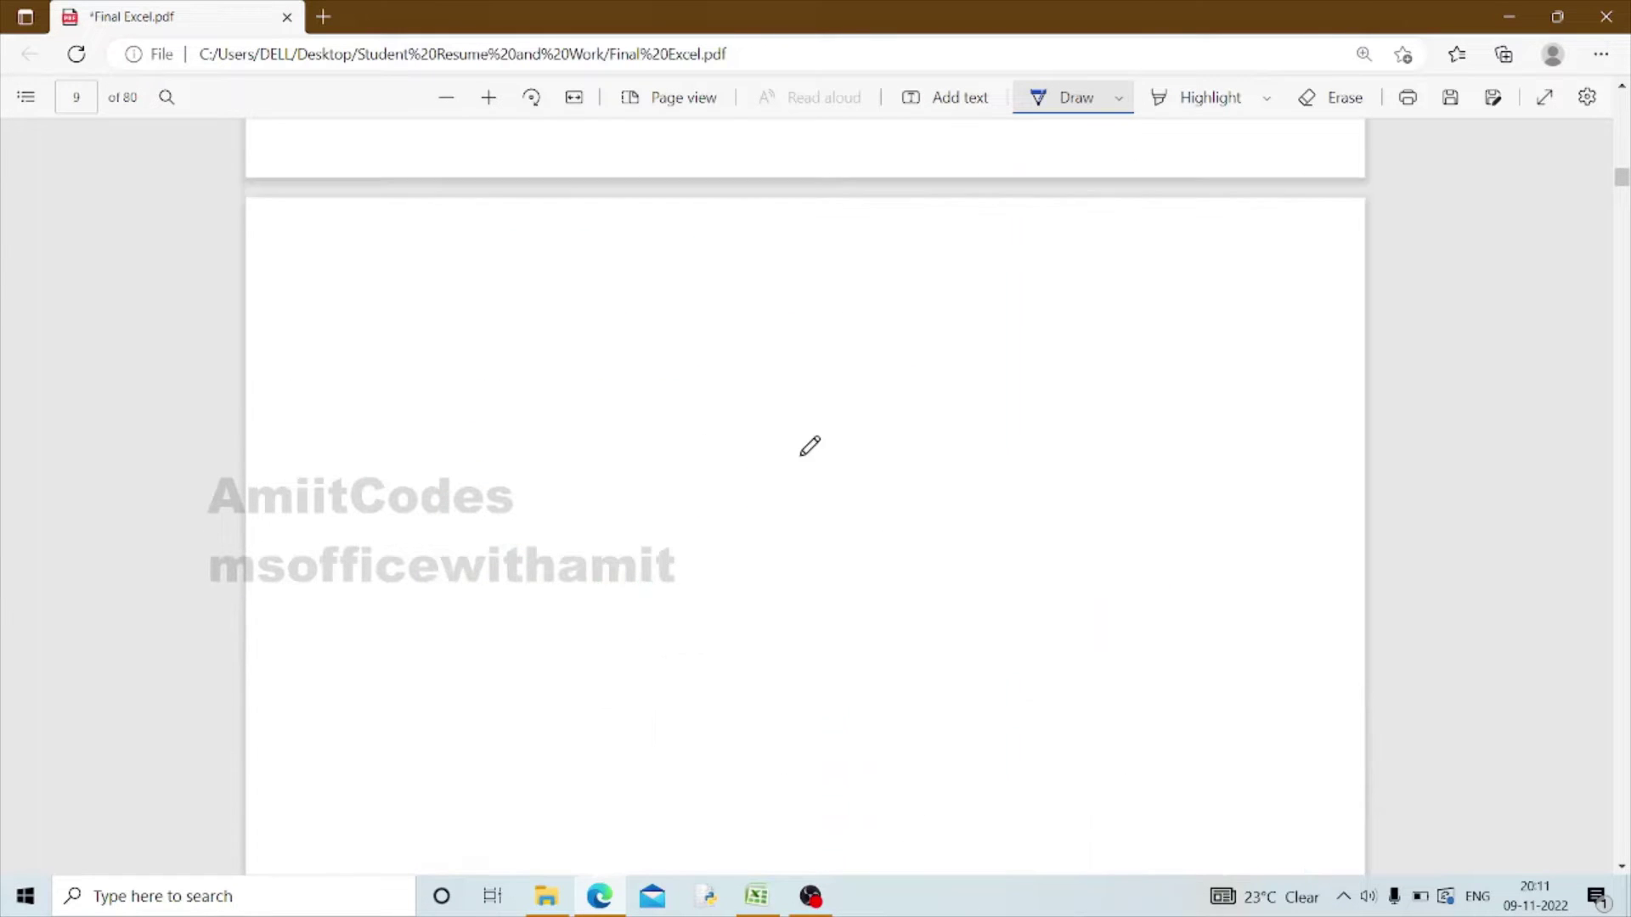
scroll(807, 462, up, 5)
scroll(808, 461, up, 5)
scroll(808, 461, up, 5)
scroll(809, 461, up, 5)
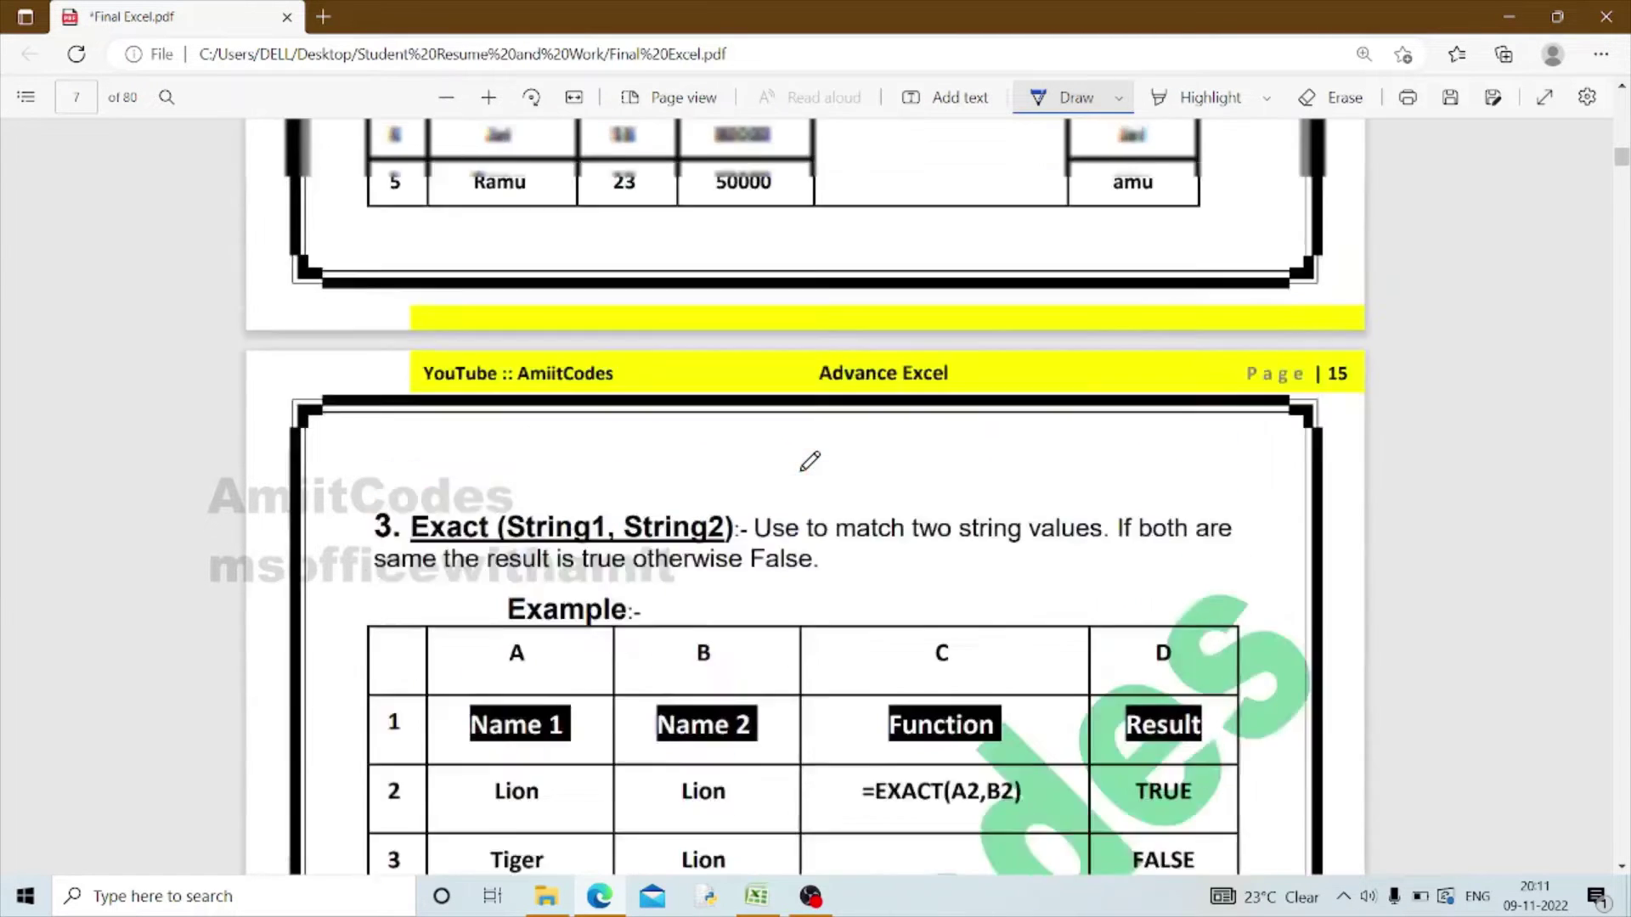
scroll(808, 461, up, 5)
scroll(808, 461, up, 5)
scroll(808, 462, up, 5)
scroll(809, 461, up, 5)
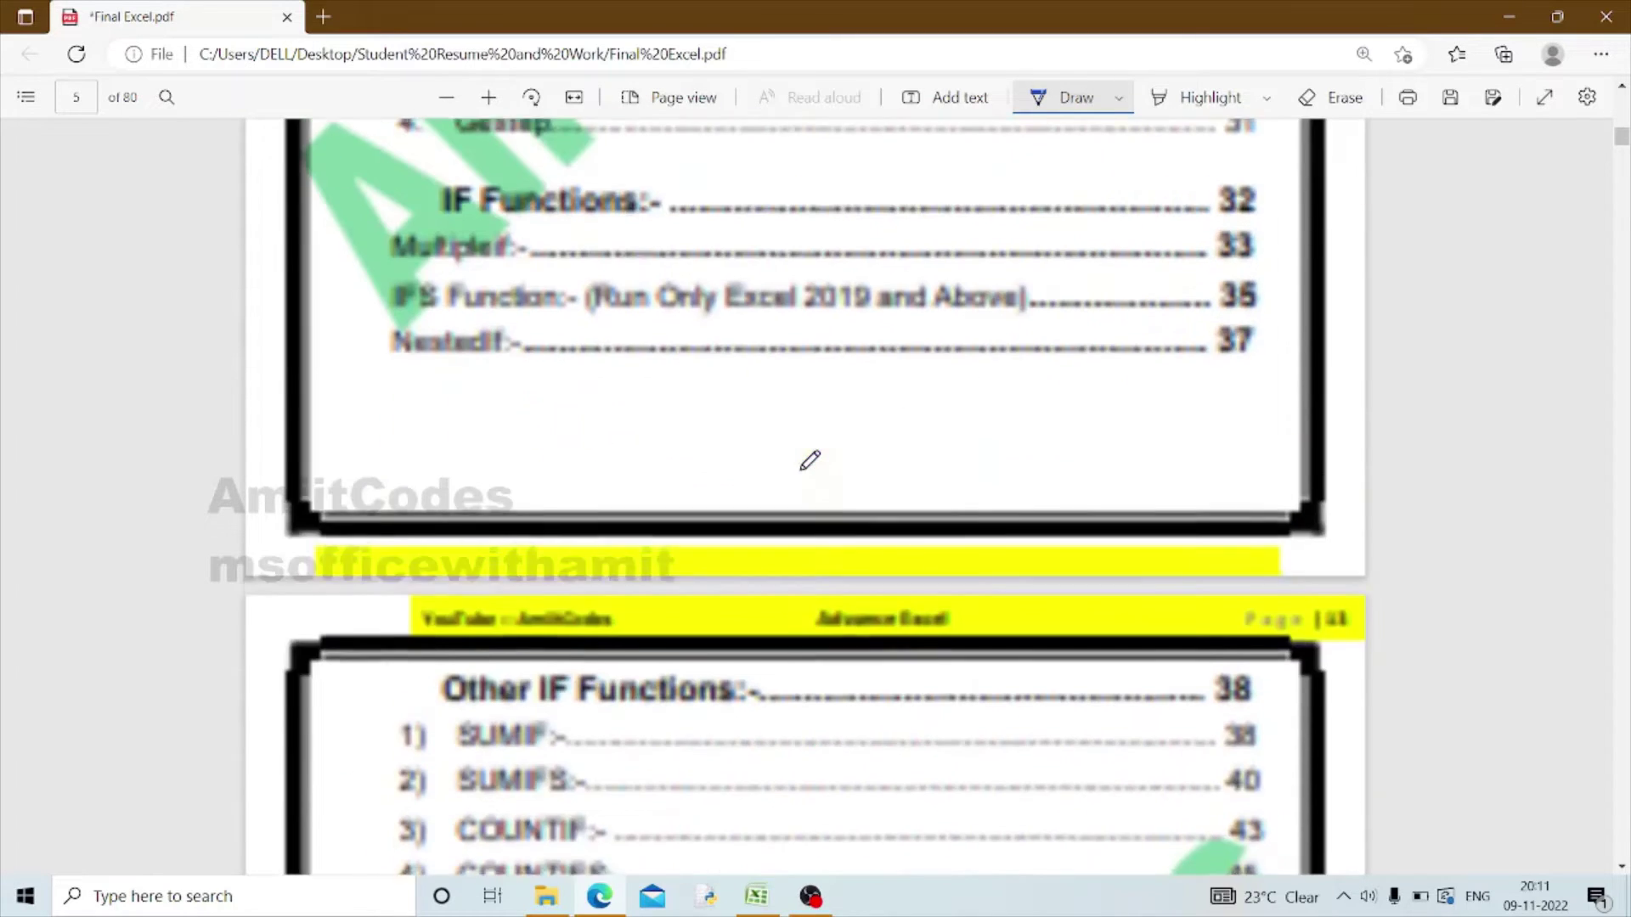
scroll(808, 459, up, 5)
scroll(816, 456, up, 5)
scroll(560, 414, up, 5)
scroll(559, 414, up, 10)
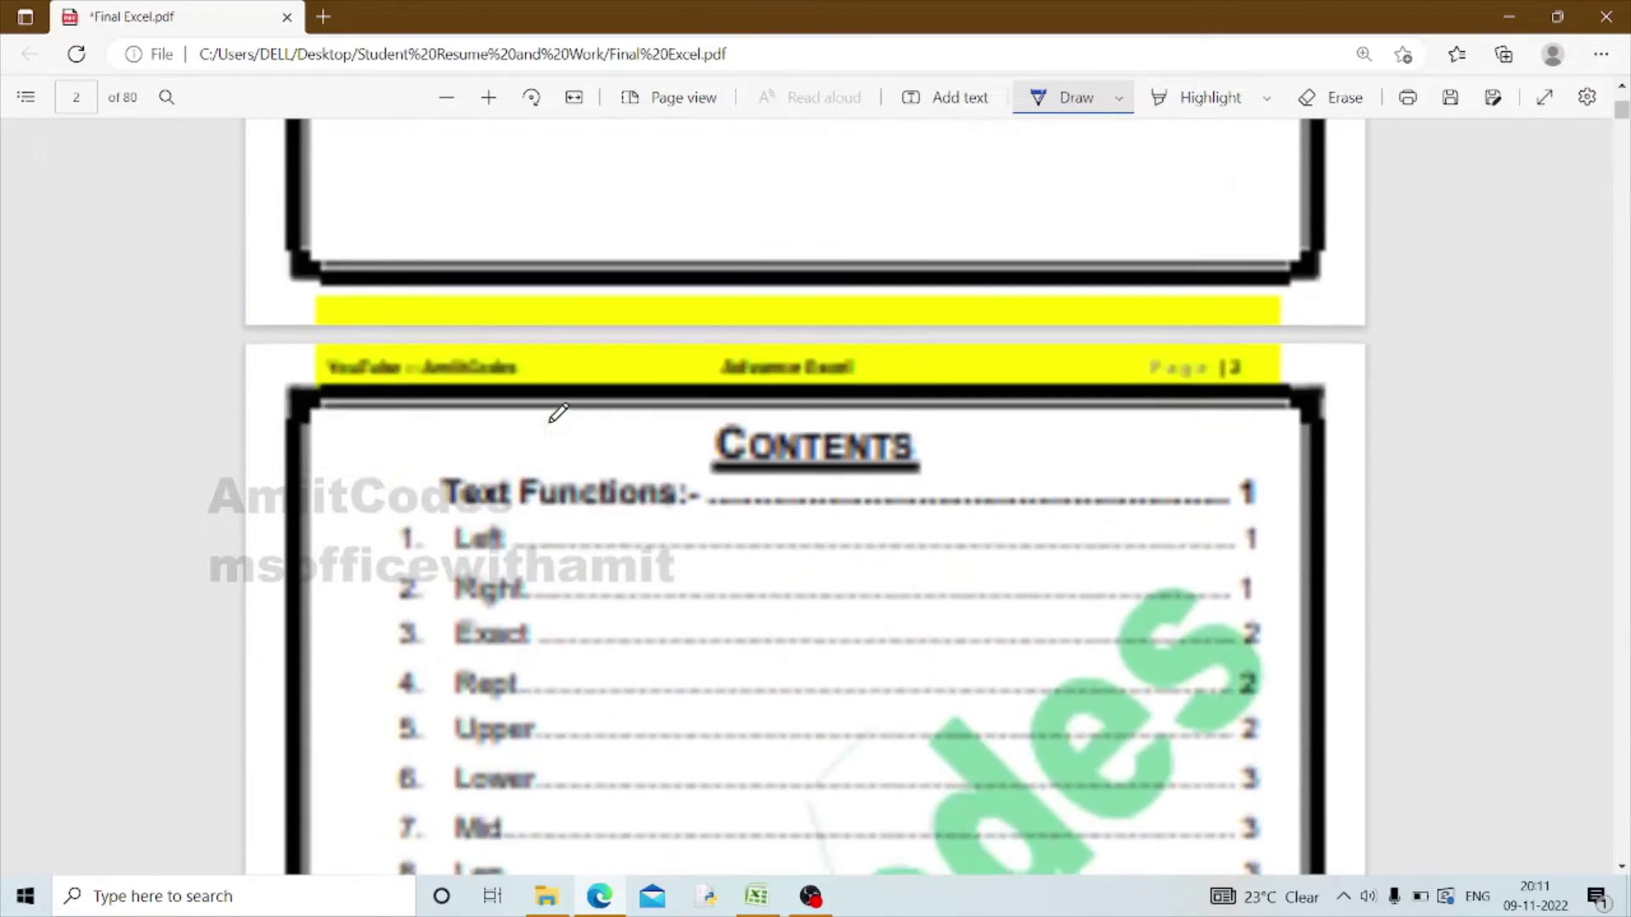
scroll(557, 411, down, 3)
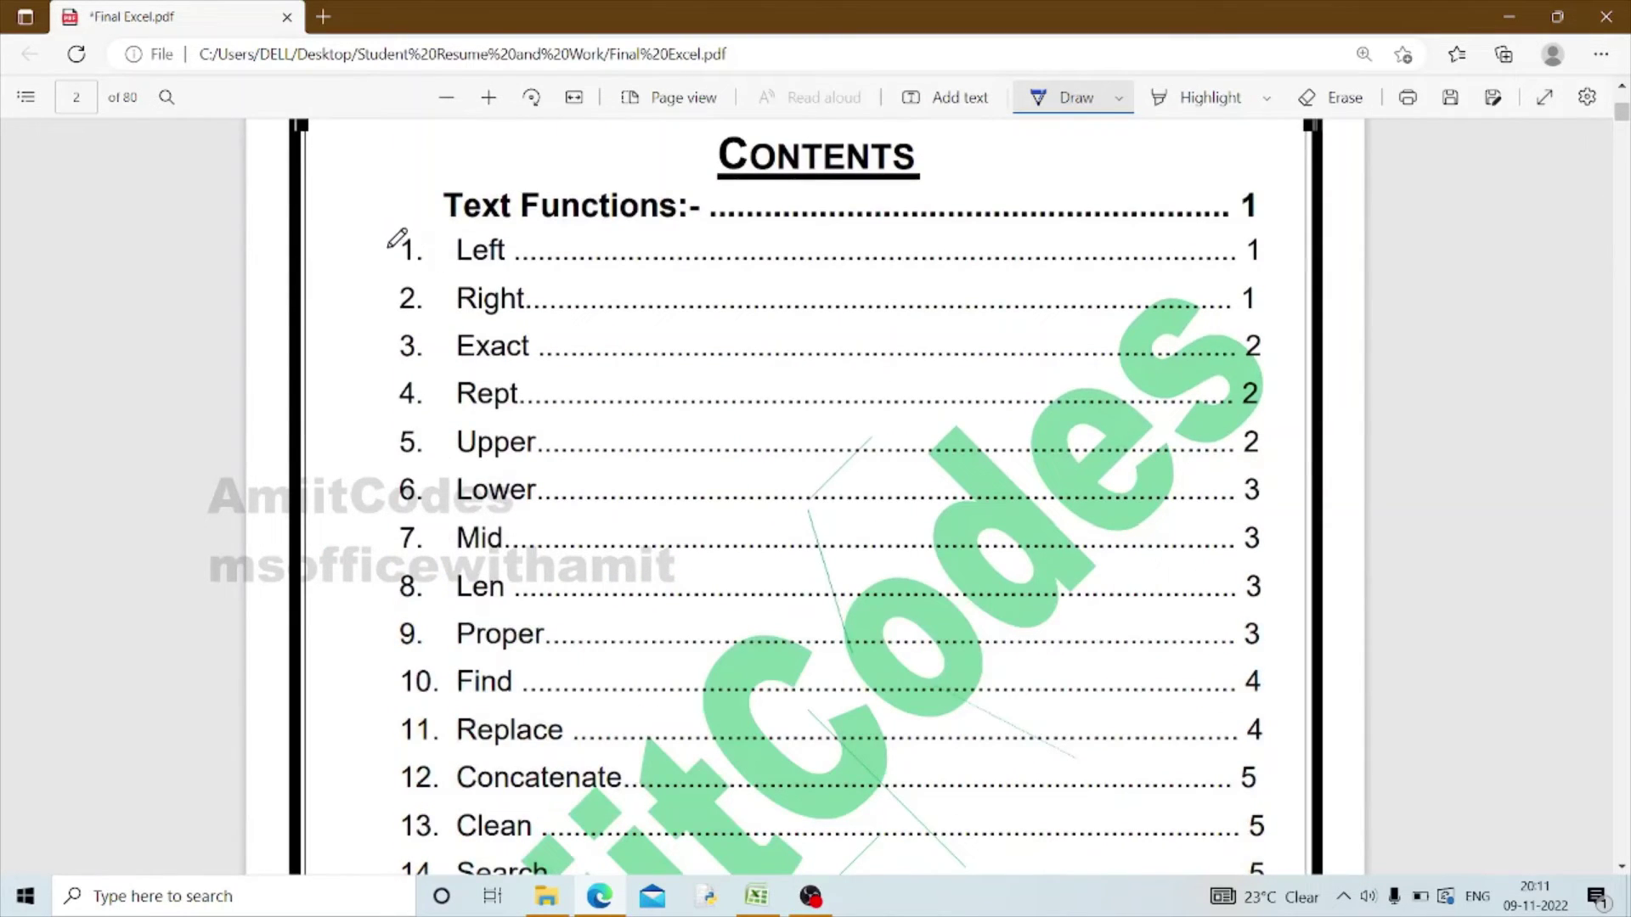
- Draw blue ink lines beside Text Functions 1–9 in the contents list
drag(390, 239, 344, 655)
scroll(353, 614, down, 4)
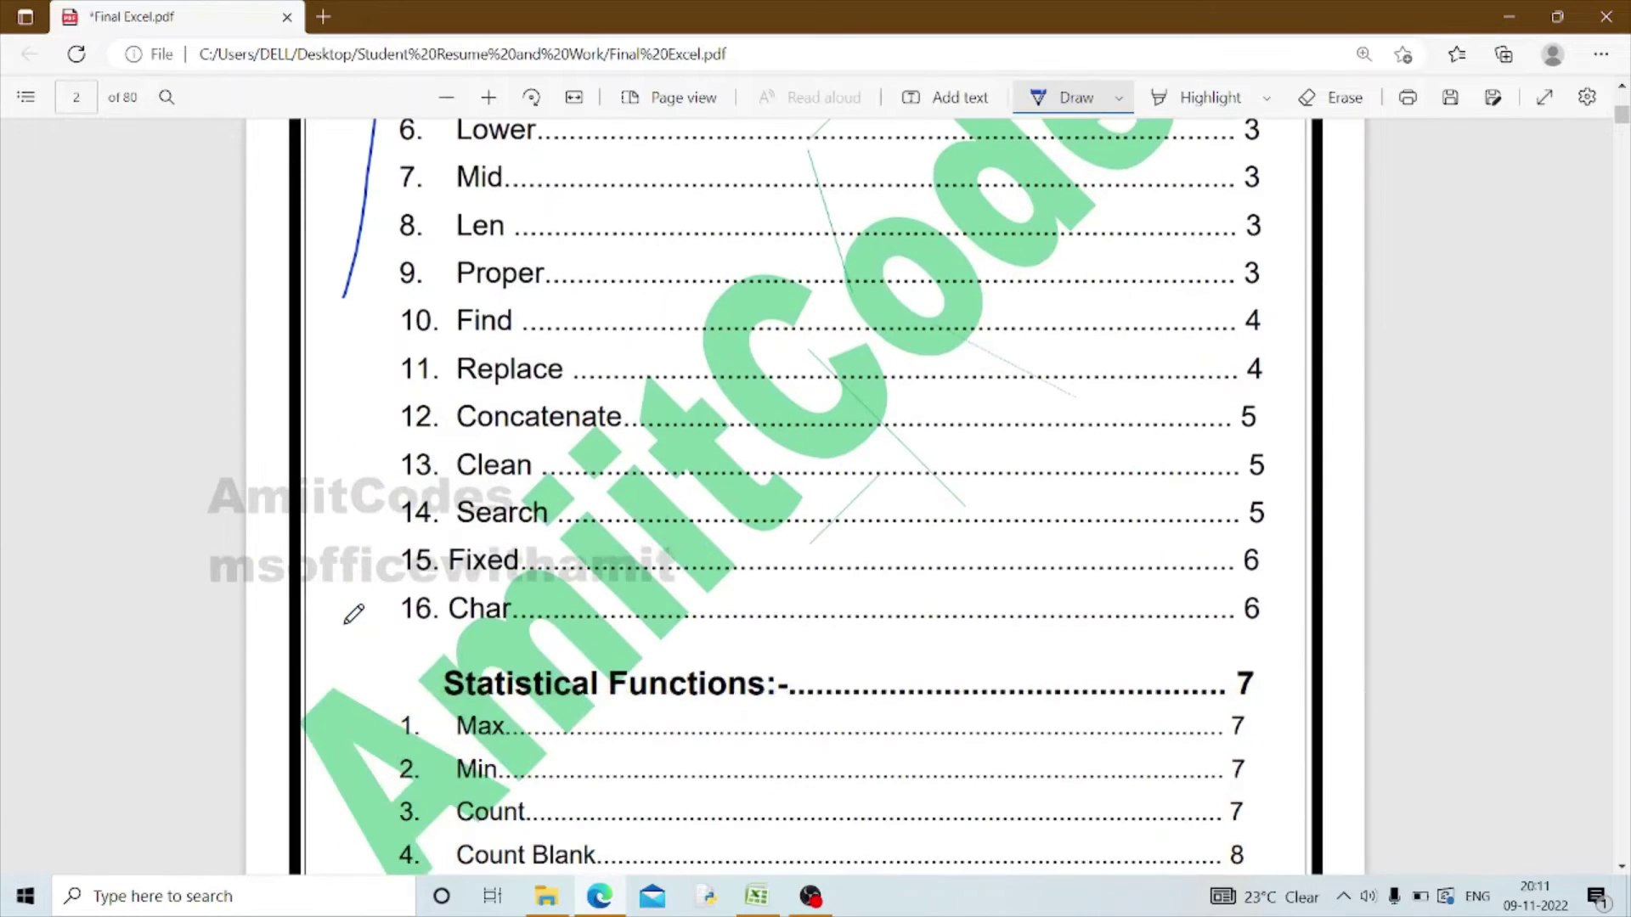
scroll(378, 487, up, 8)
scroll(378, 487, down, 3)
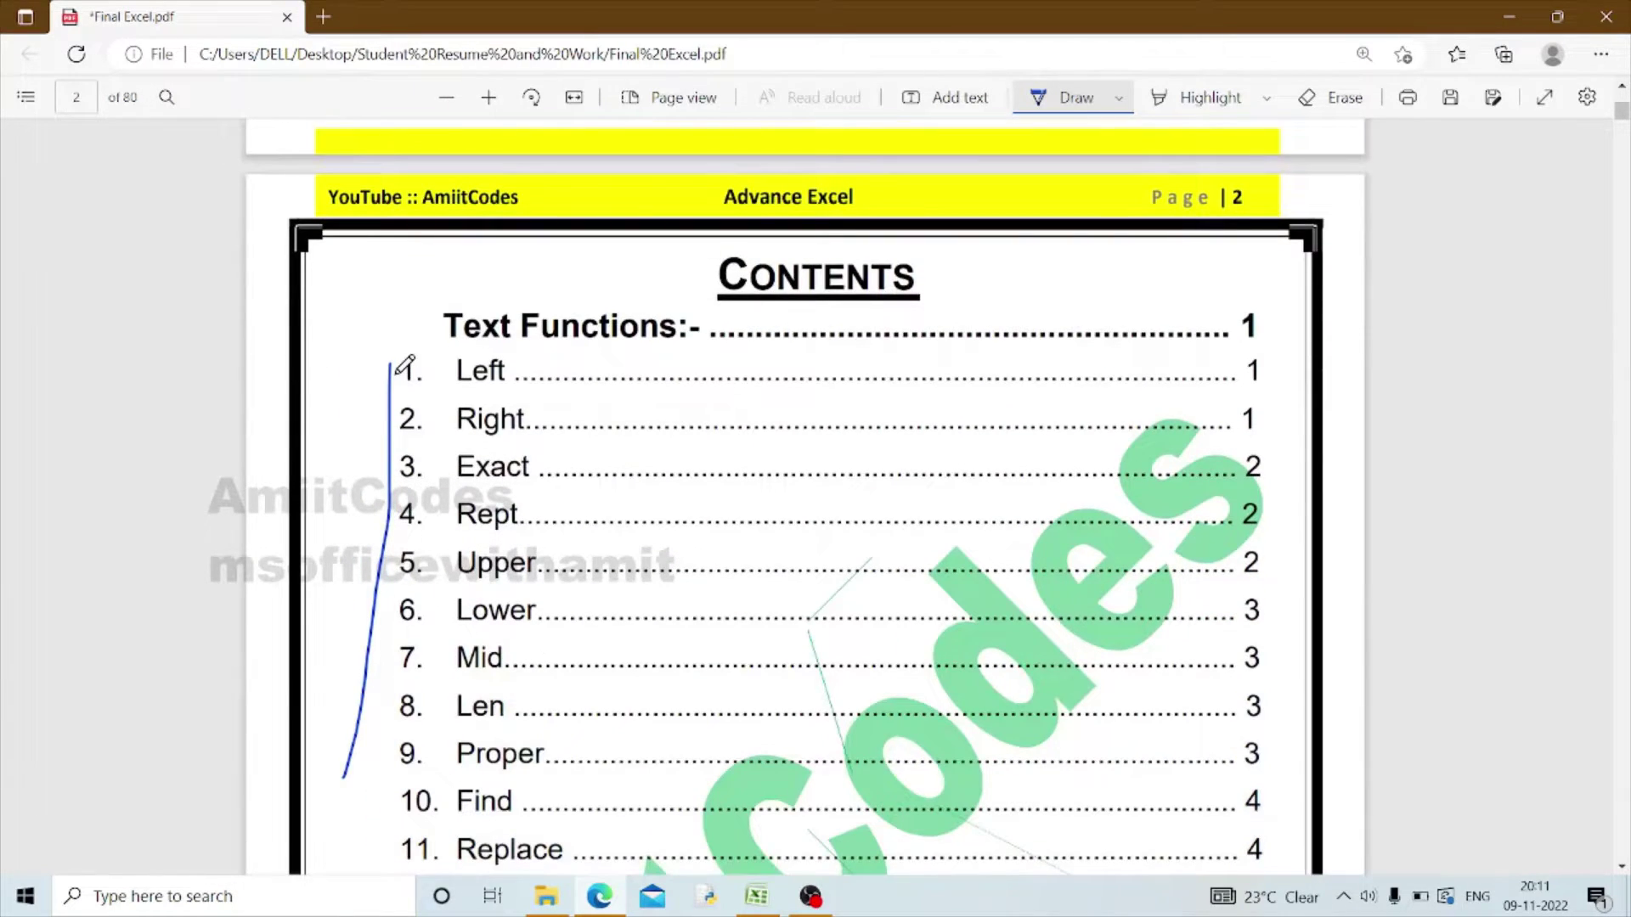
scroll(406, 365, down, 2)
drag(368, 242, 333, 565)
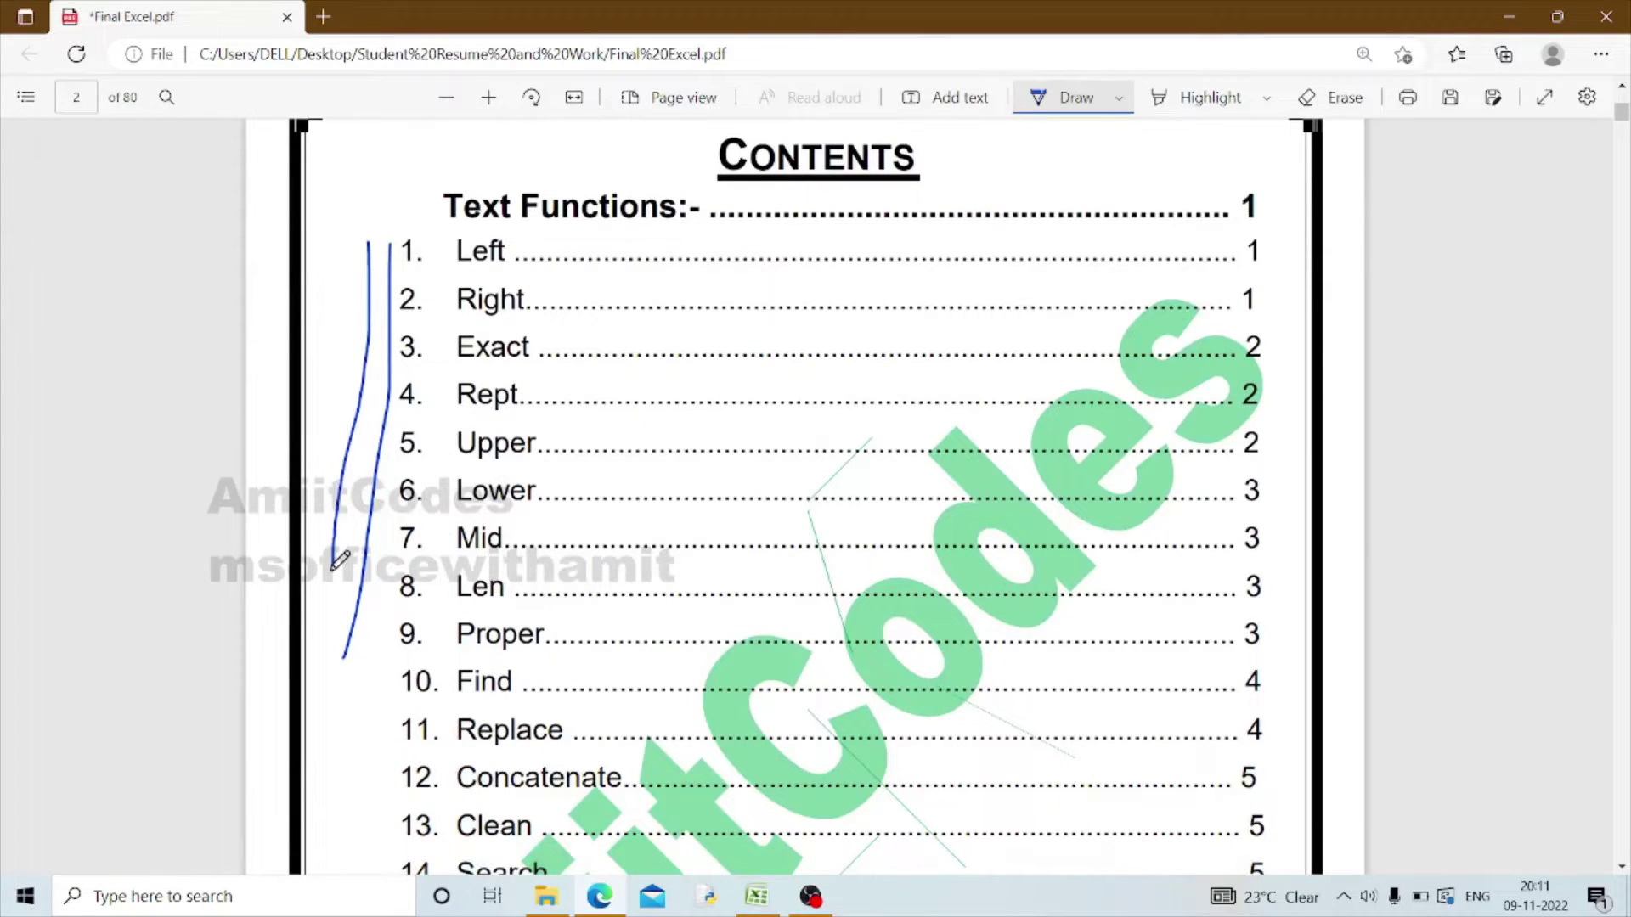
scroll(340, 561, down, 3)
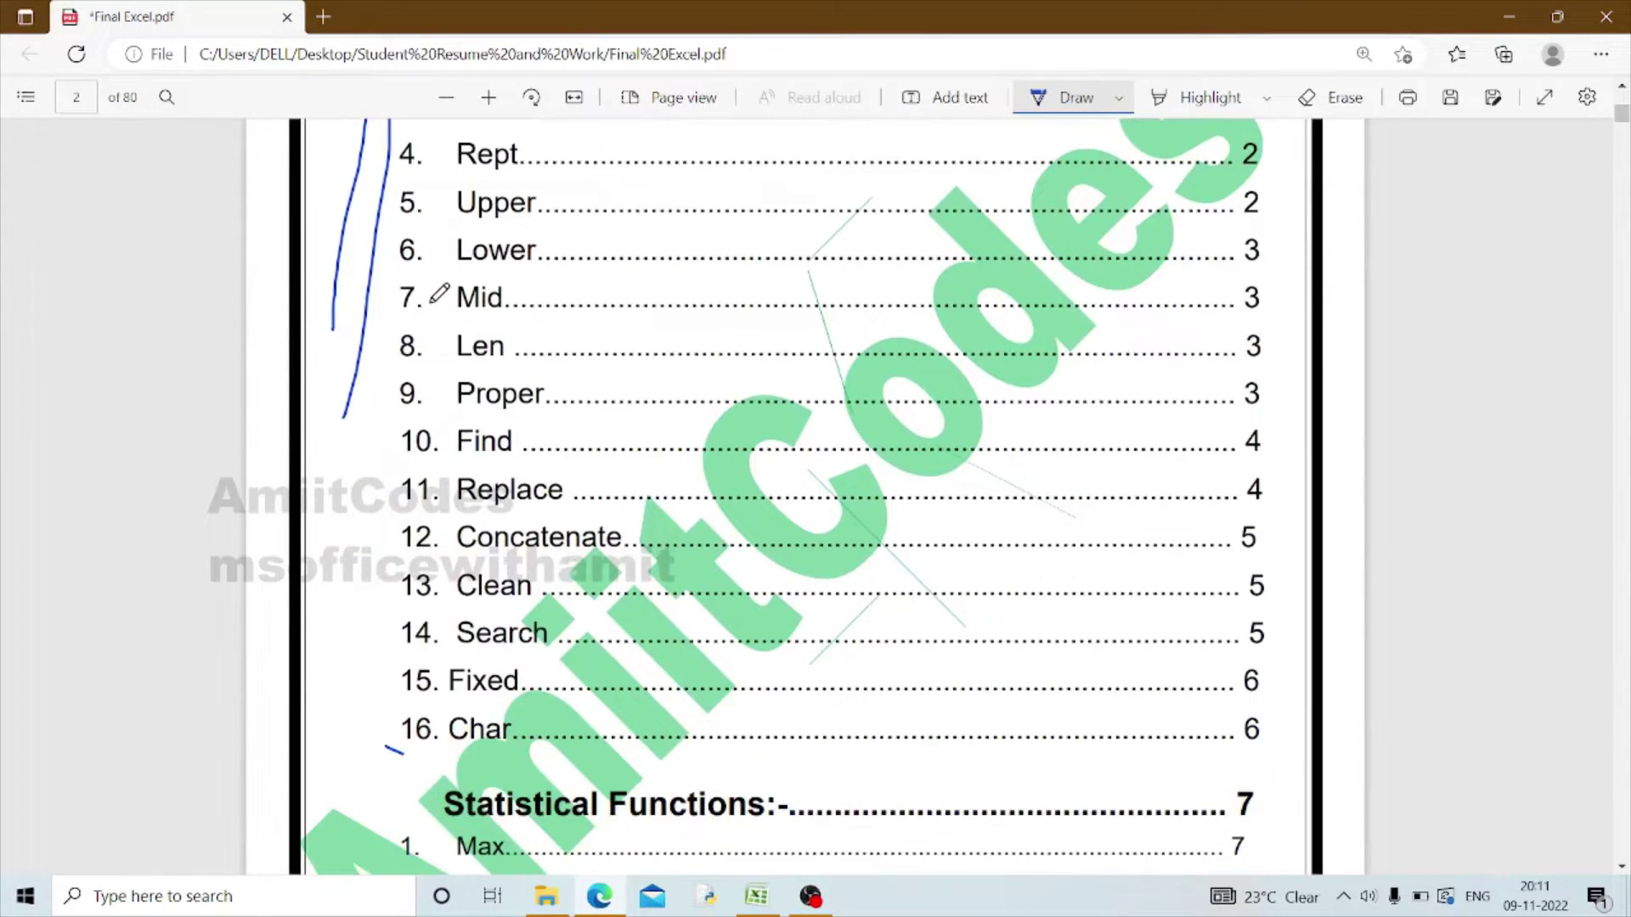
scroll(470, 323, up, 2)
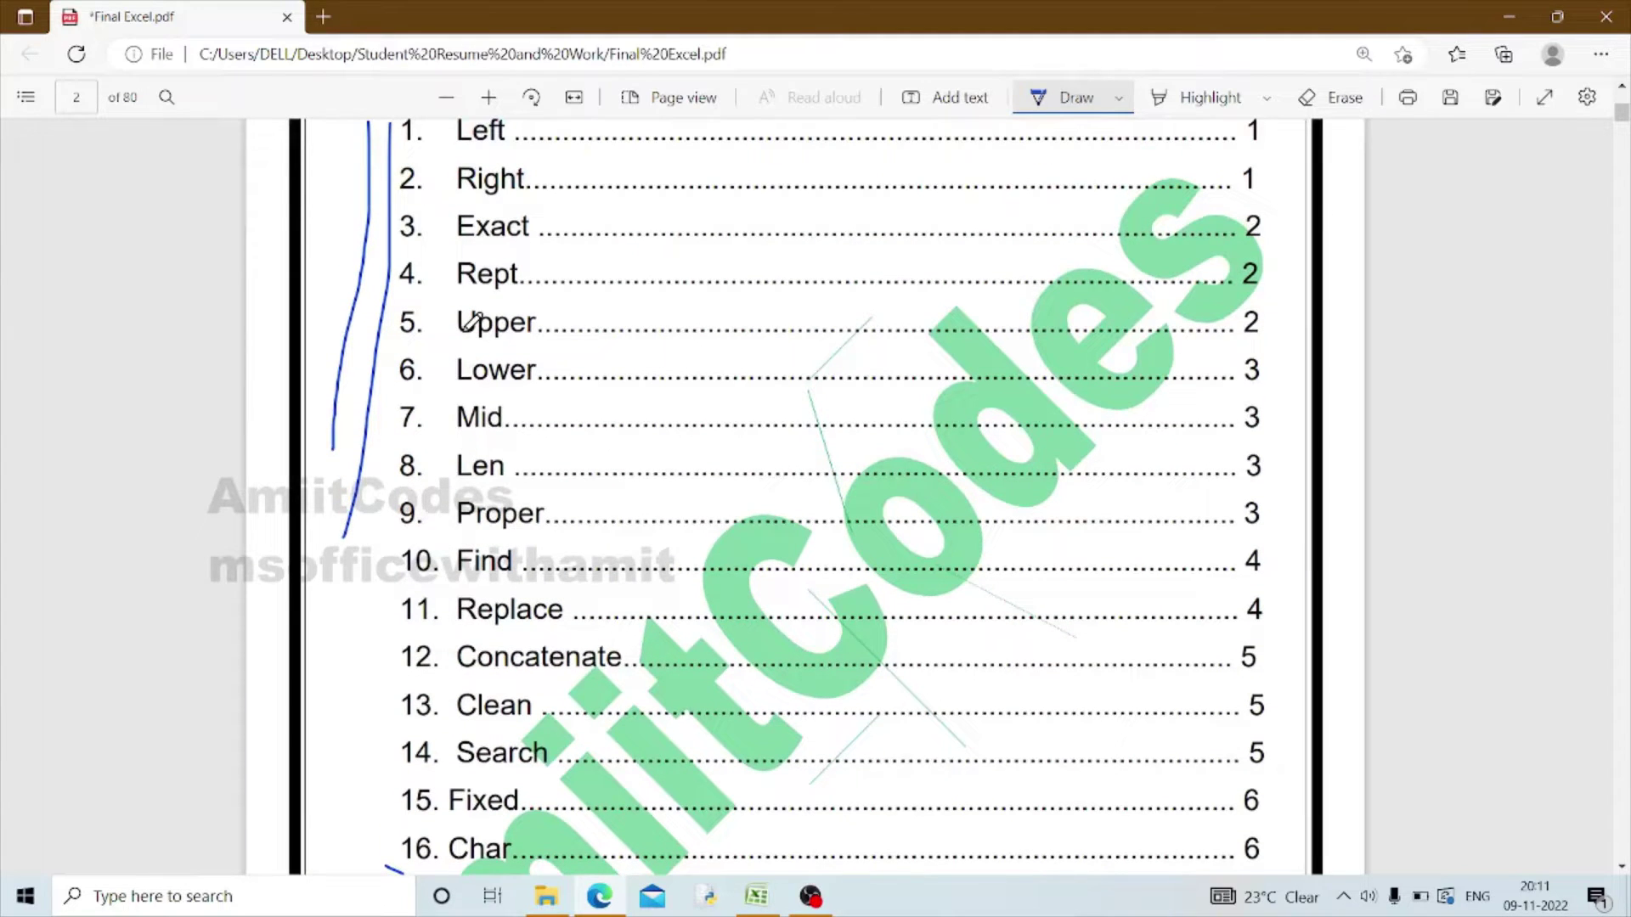
scroll(471, 323, up, 3)
scroll(472, 323, down, 3)
scroll(480, 524, down, 3)
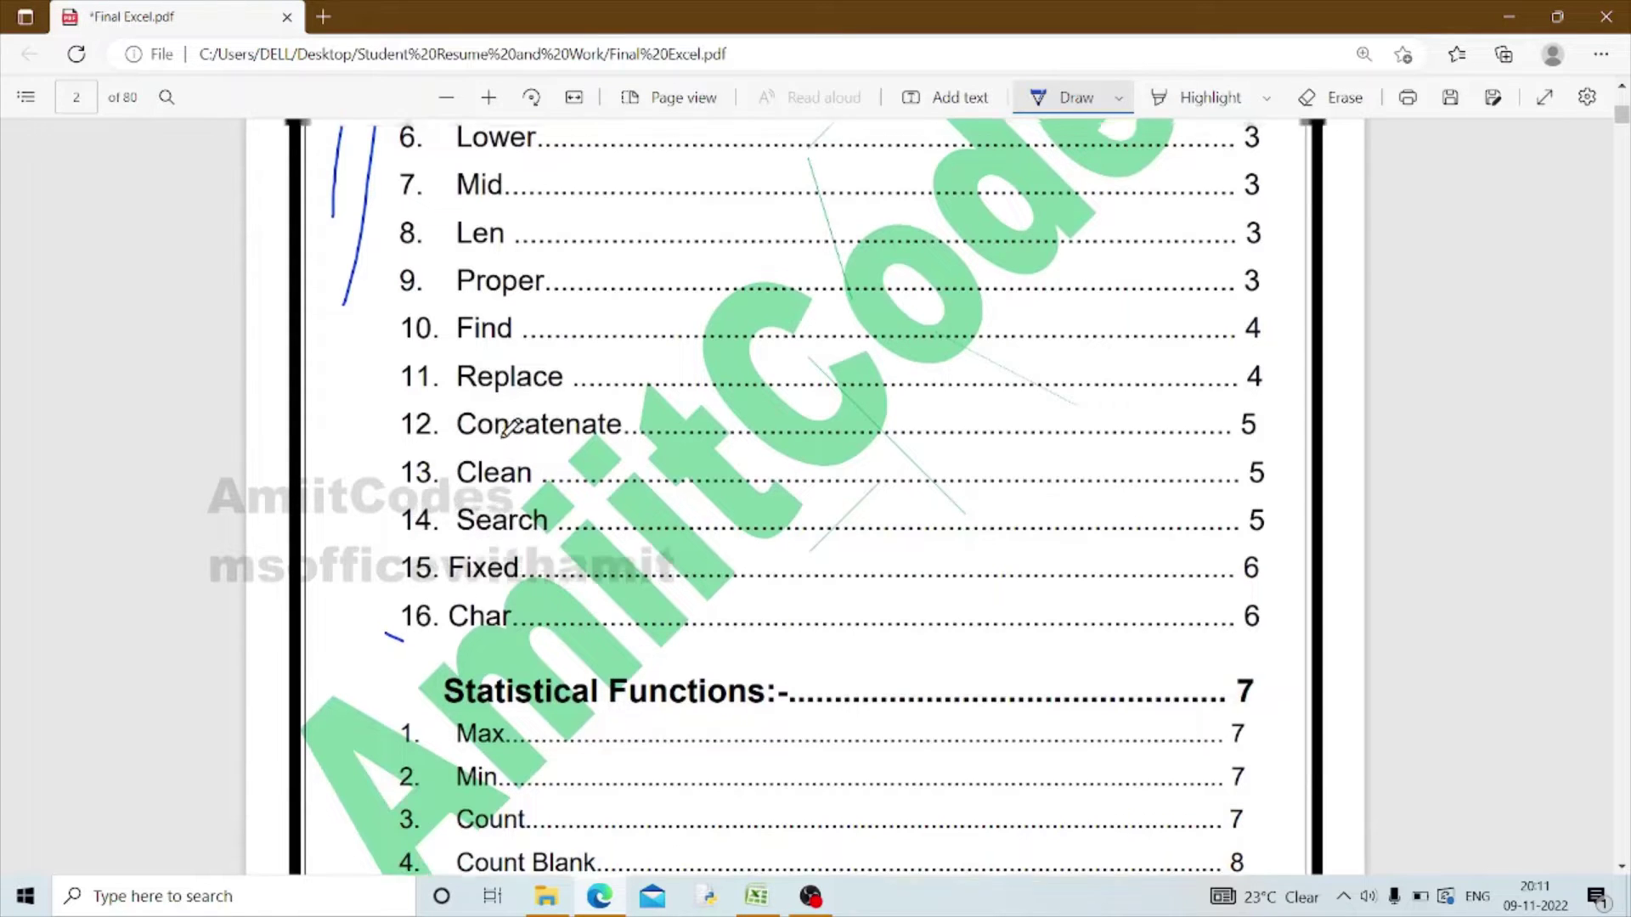
scroll(476, 633, up, 1)
scroll(476, 637, down, 1)
- Circle 'Left', underline 'Exact', and add a small ink mark after Rept
drag(468, 637, 489, 639)
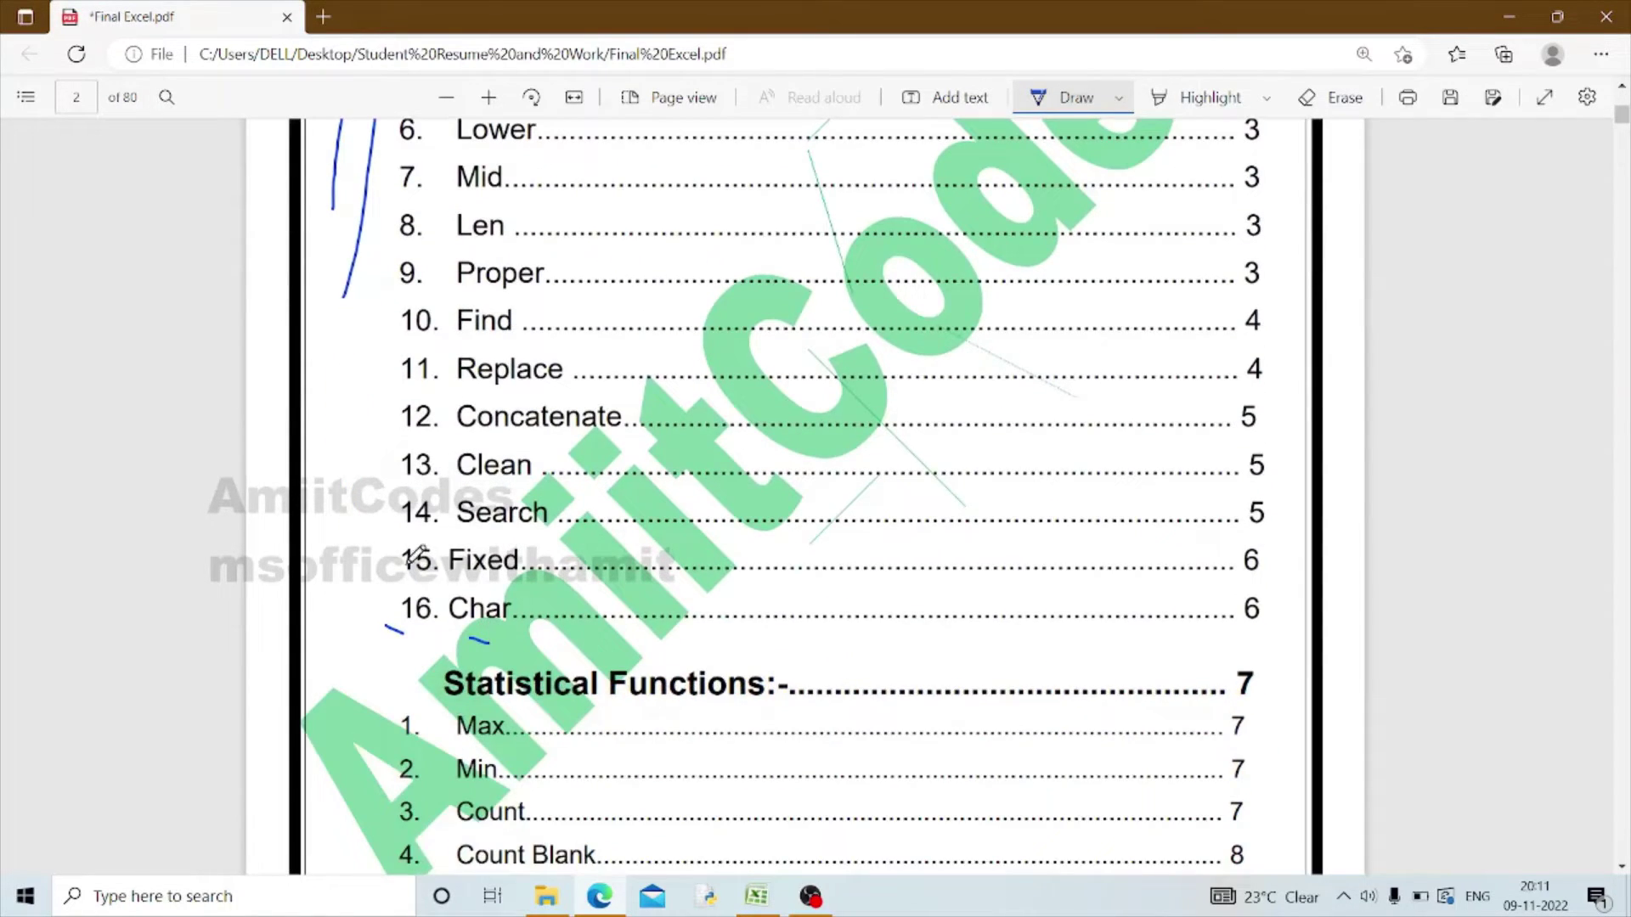
scroll(417, 554, up, 4)
scroll(480, 374, up, 1)
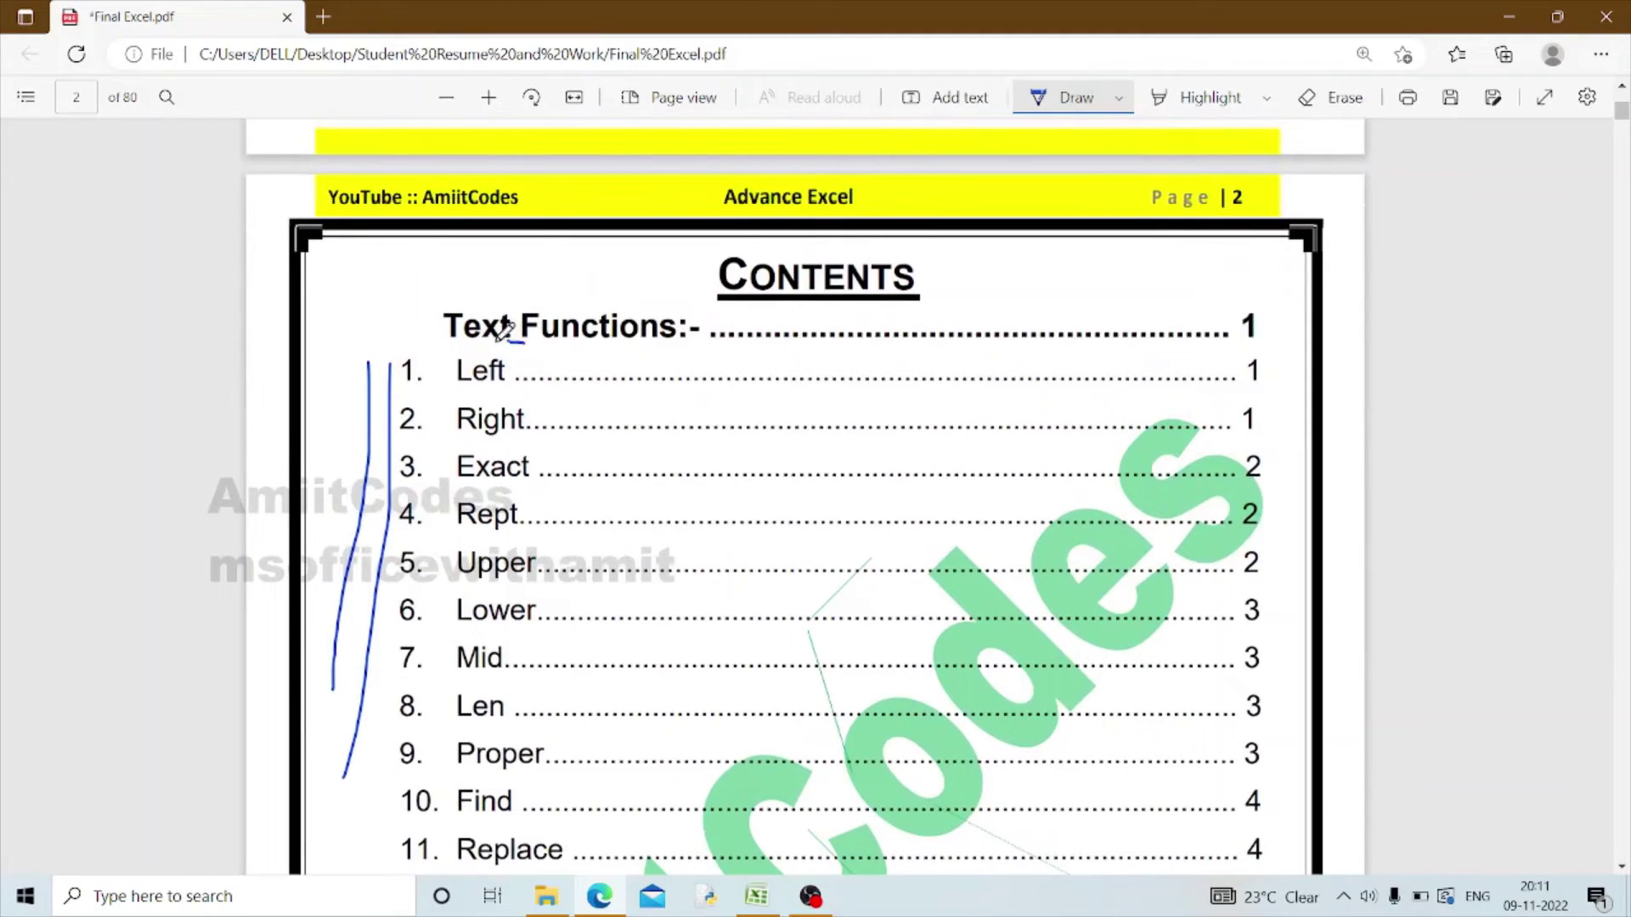
mouse_move(520, 343)
mouse_down()
mouse_move(514, 384)
mouse_move(522, 343)
mouse_up()
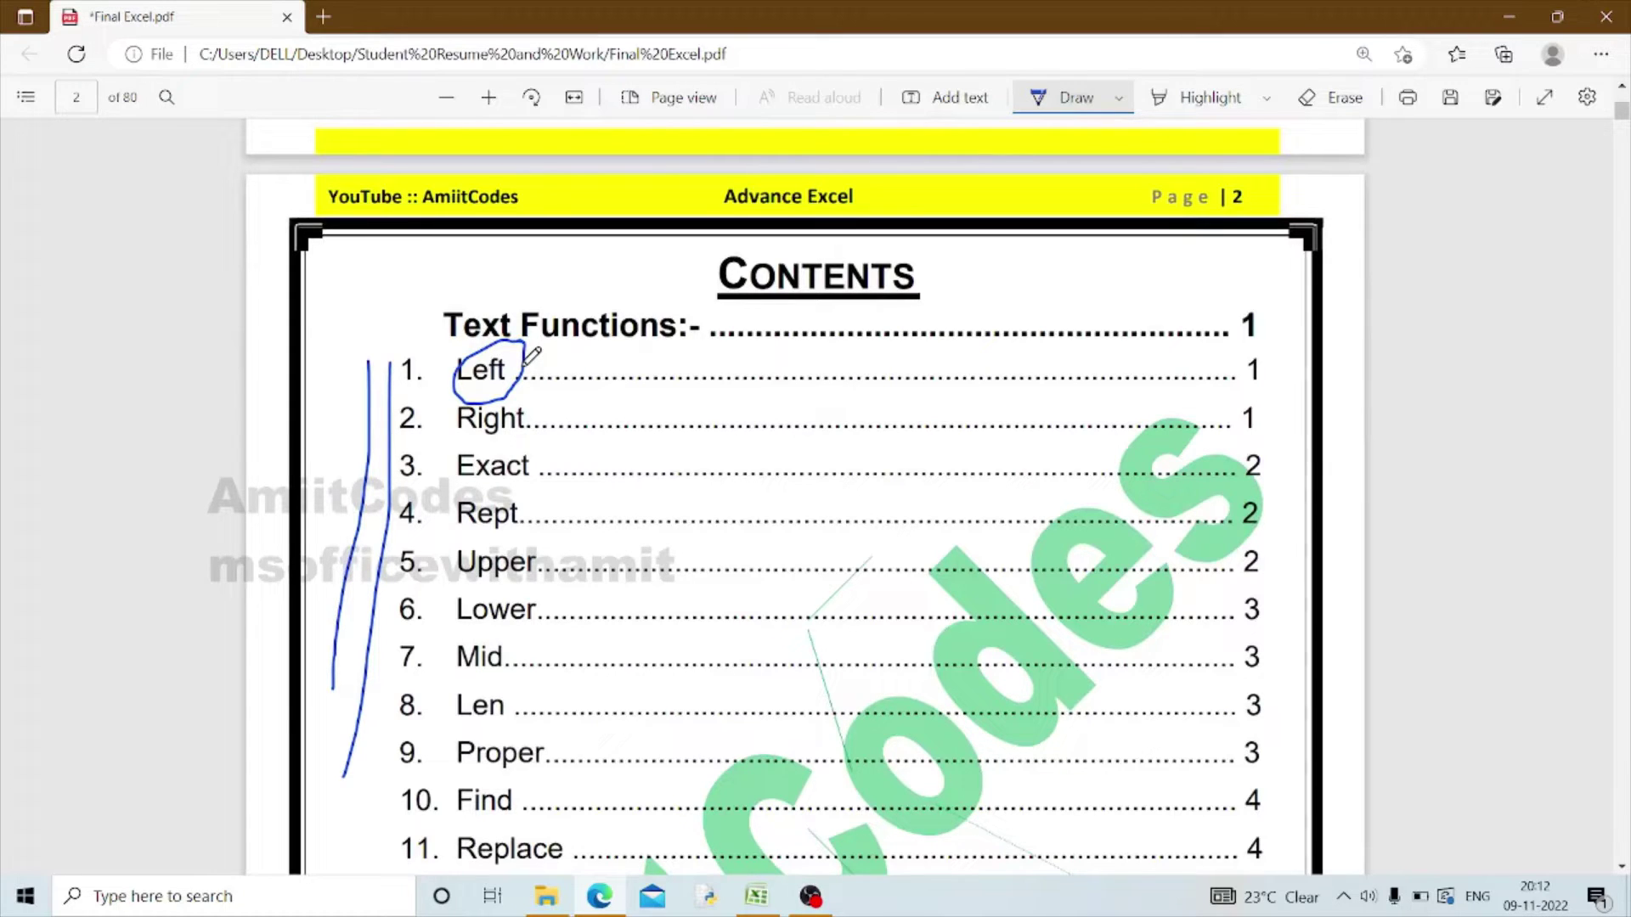
scroll(532, 355, down, 3)
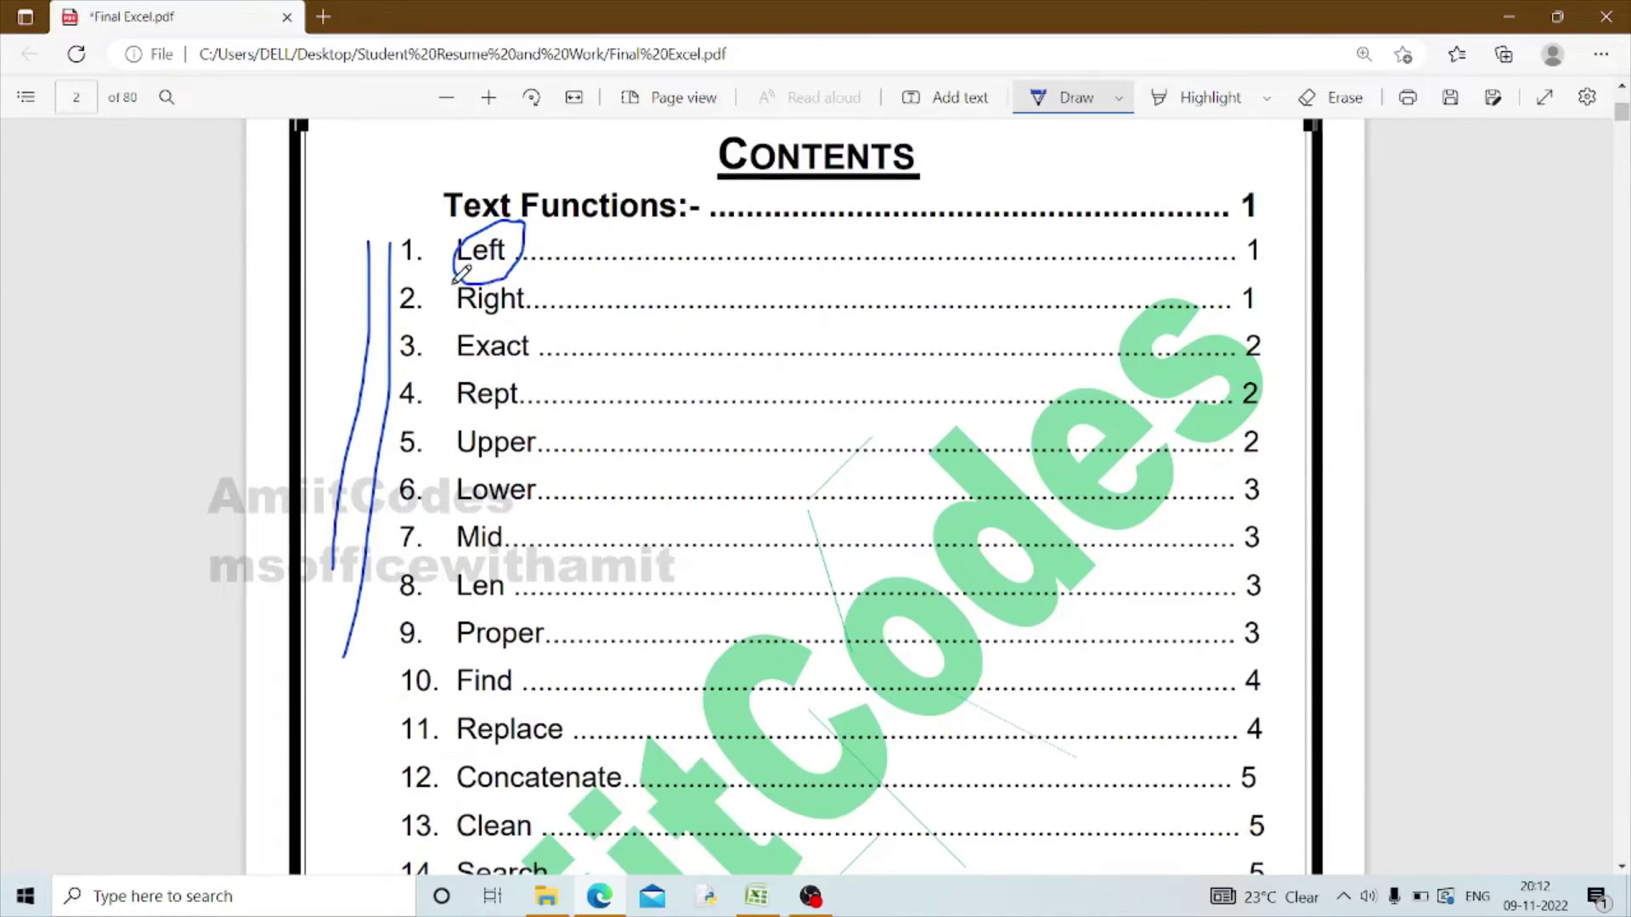
drag(455, 270, 535, 260)
drag(528, 343, 595, 321)
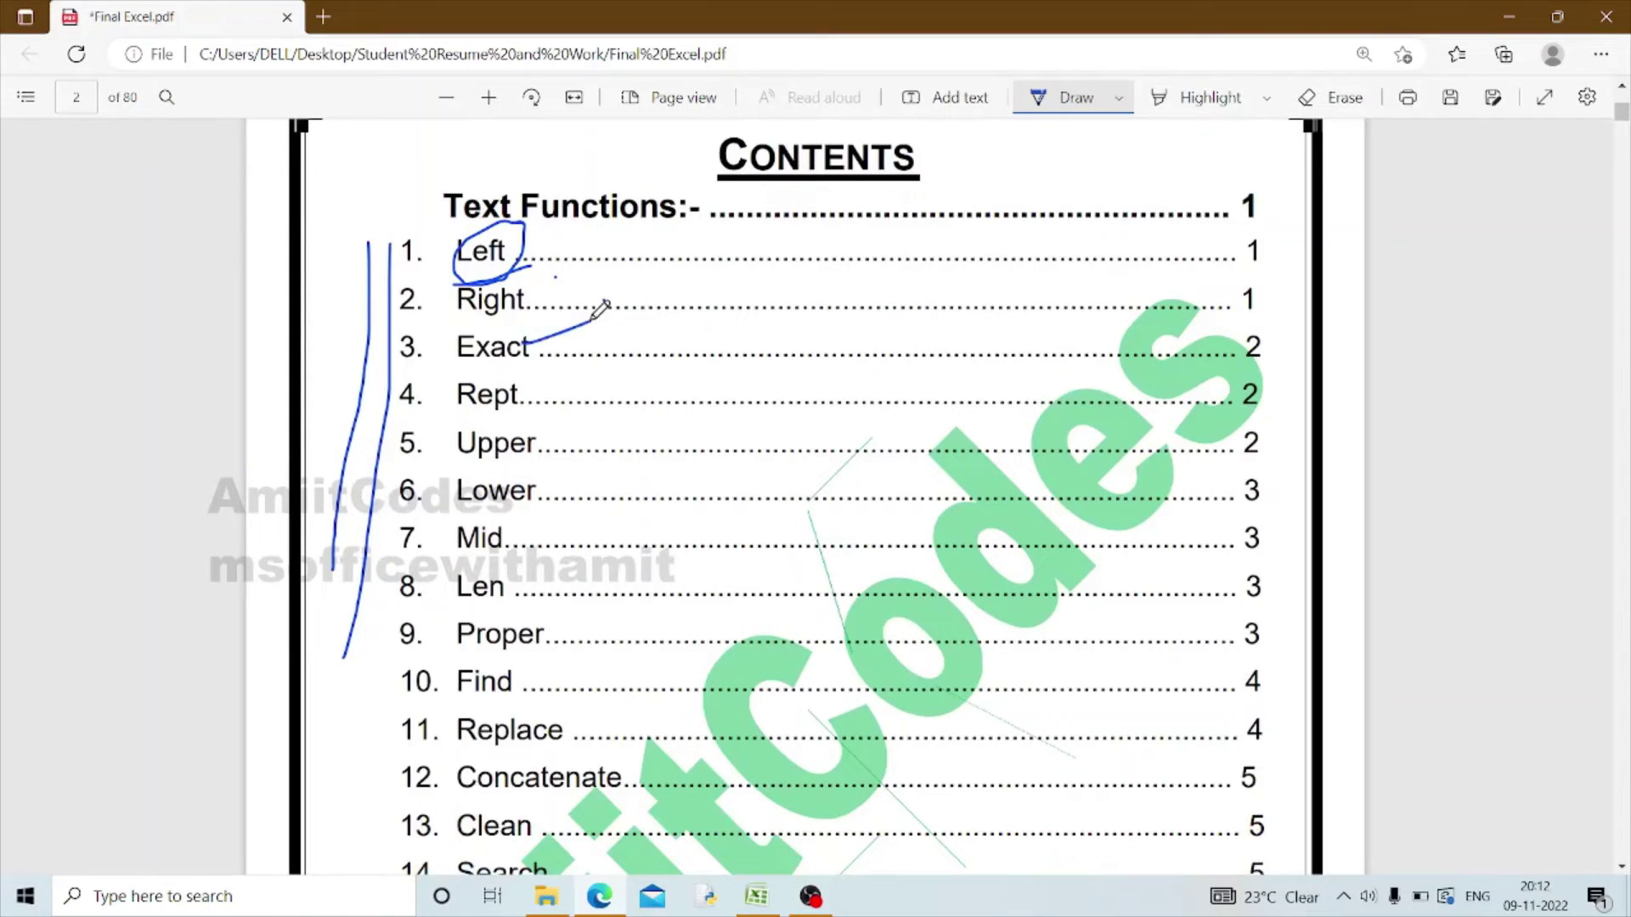
drag(544, 384, 559, 385)
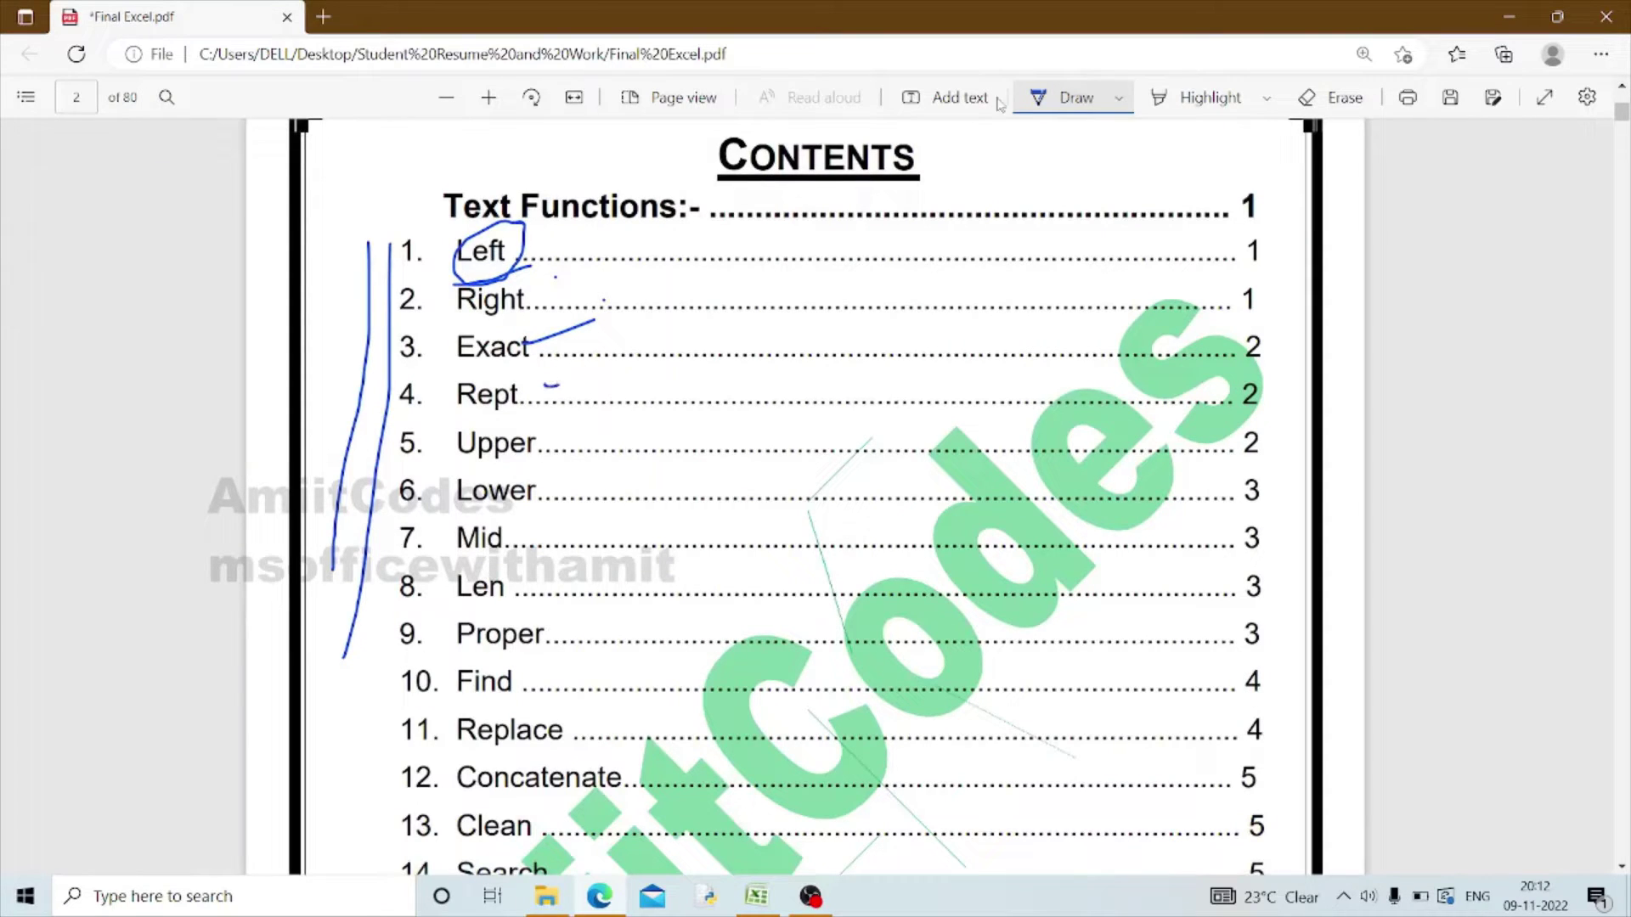
- Highlight Left, Right and Find in yellow in the contents list
click(1194, 98)
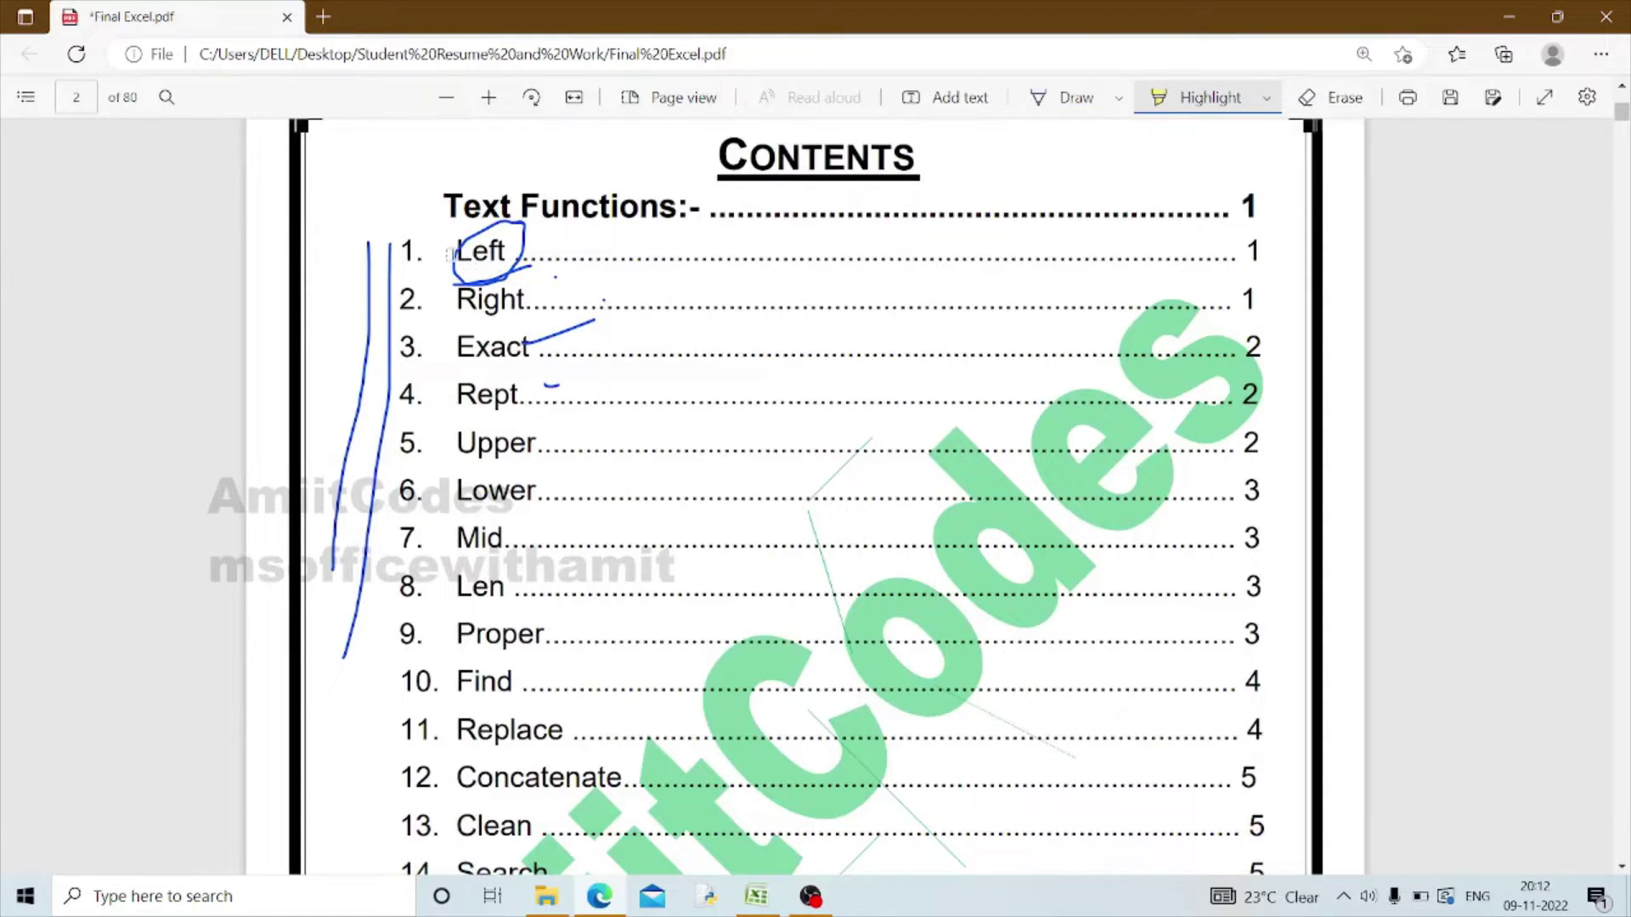
drag(454, 252, 520, 255)
drag(459, 299, 555, 303)
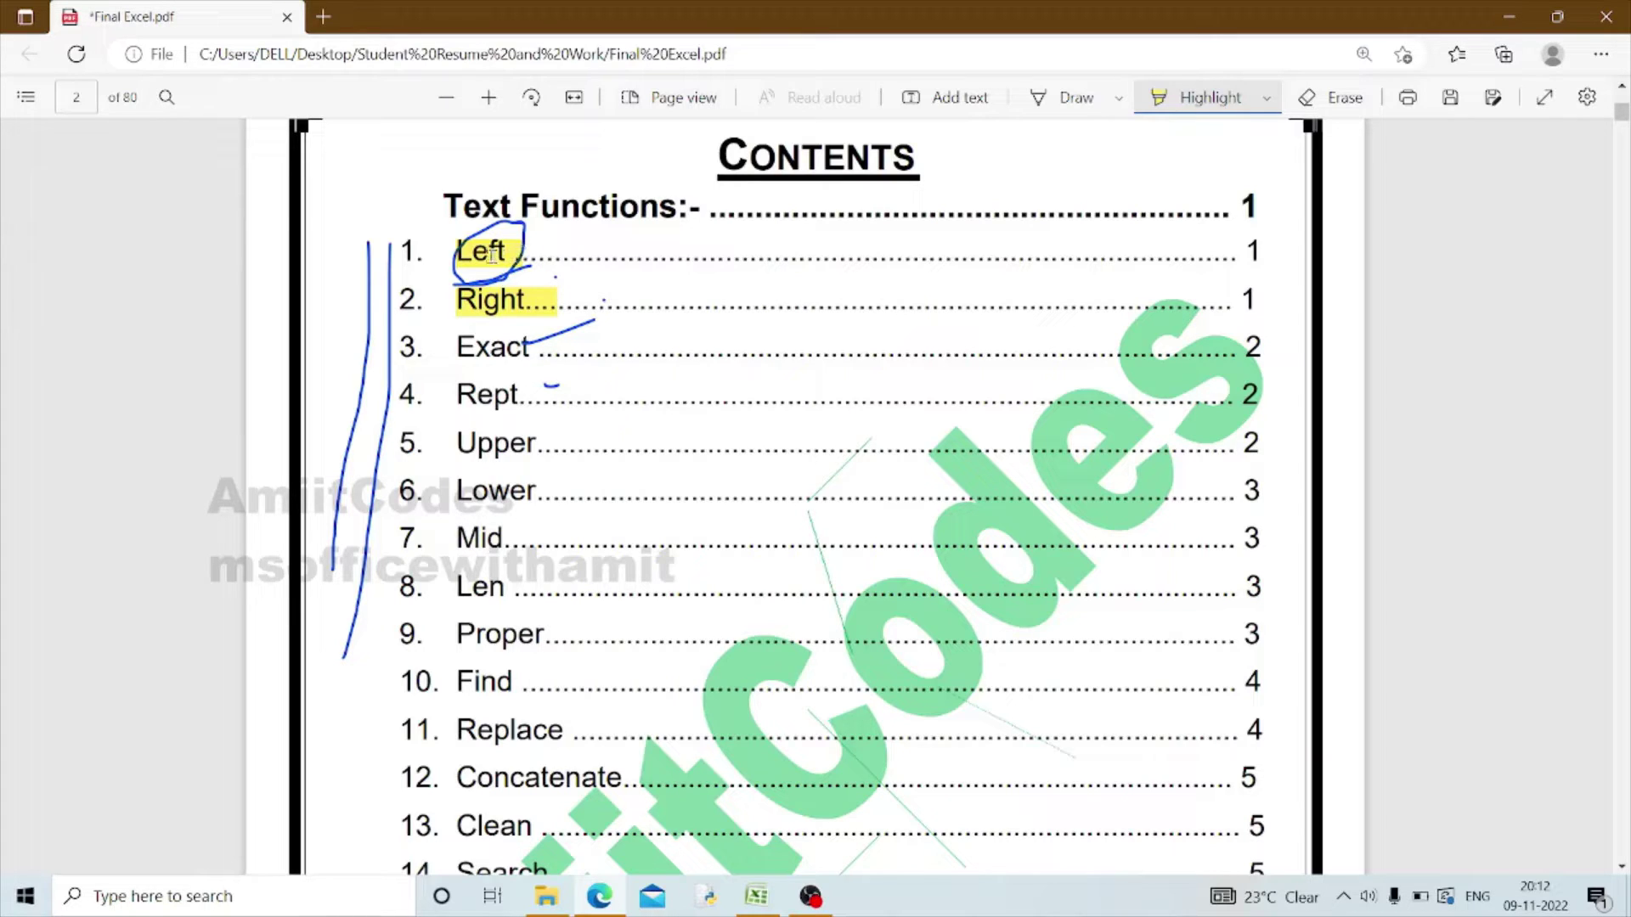
drag(523, 252, 484, 255)
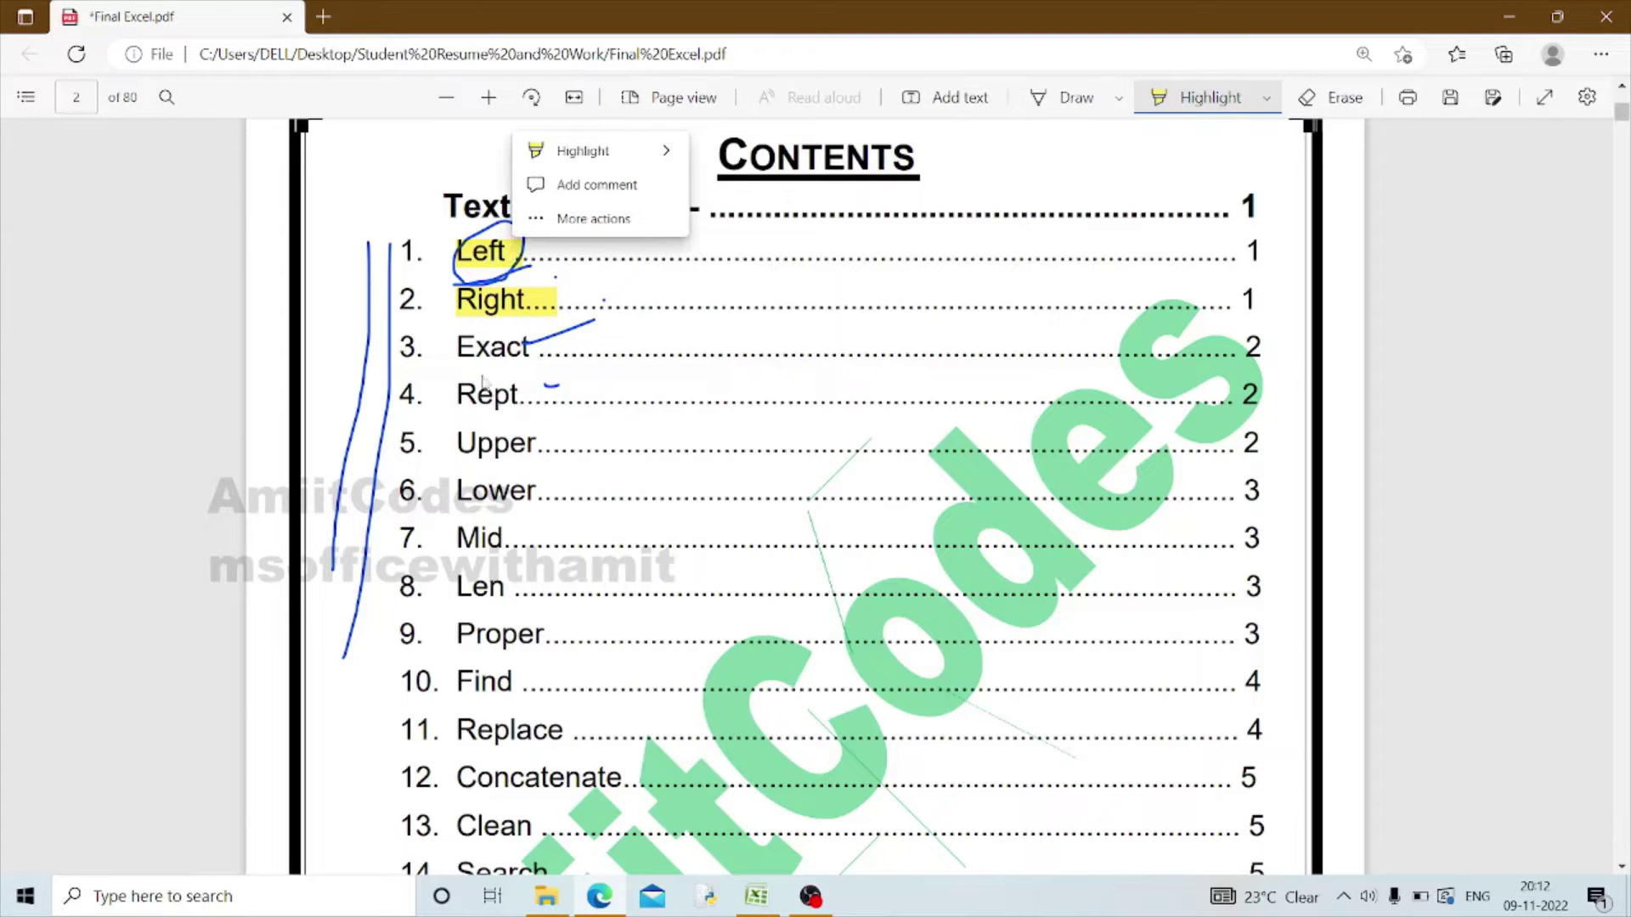
click(515, 539)
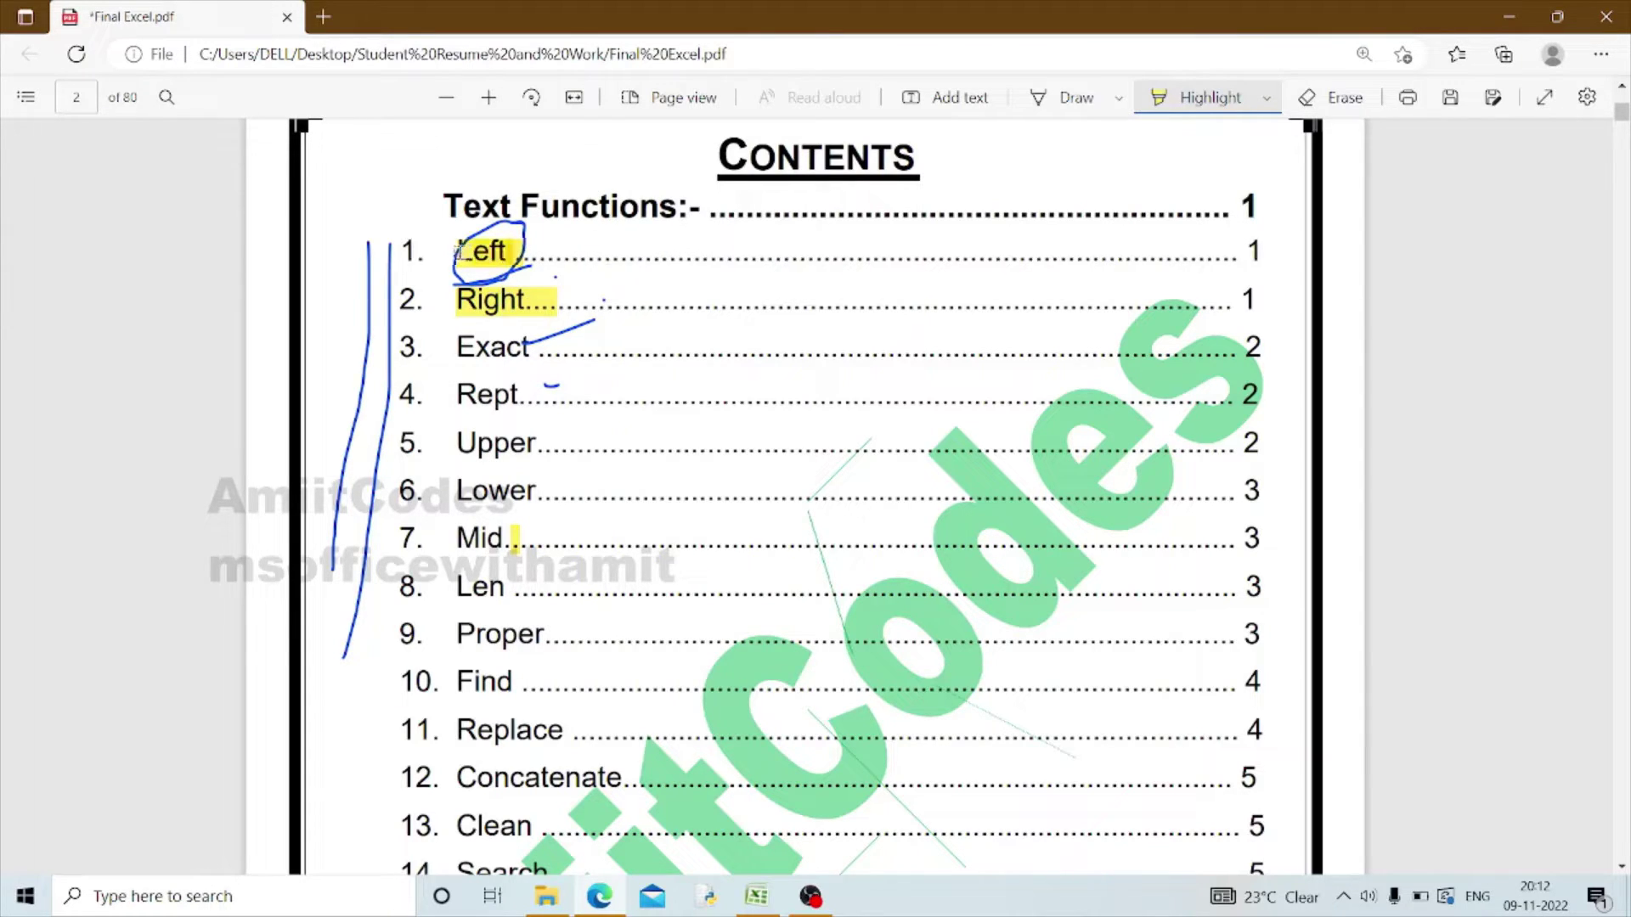
drag(520, 678, 458, 680)
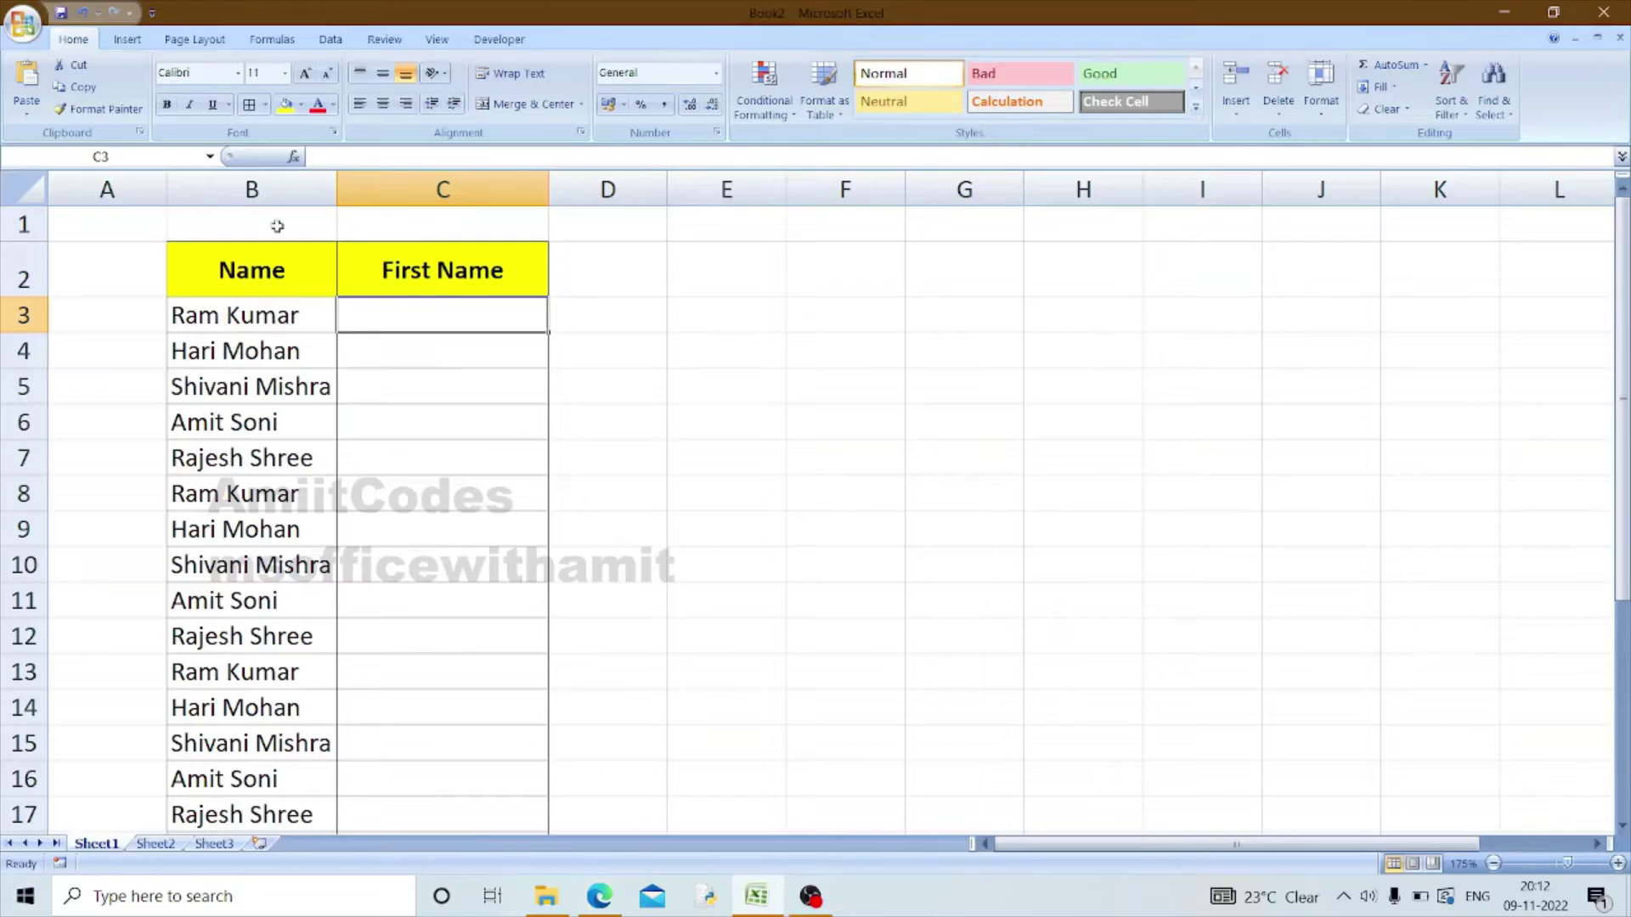
- Turn off the sheet gridlines from the View tab and return to Home
click(437, 40)
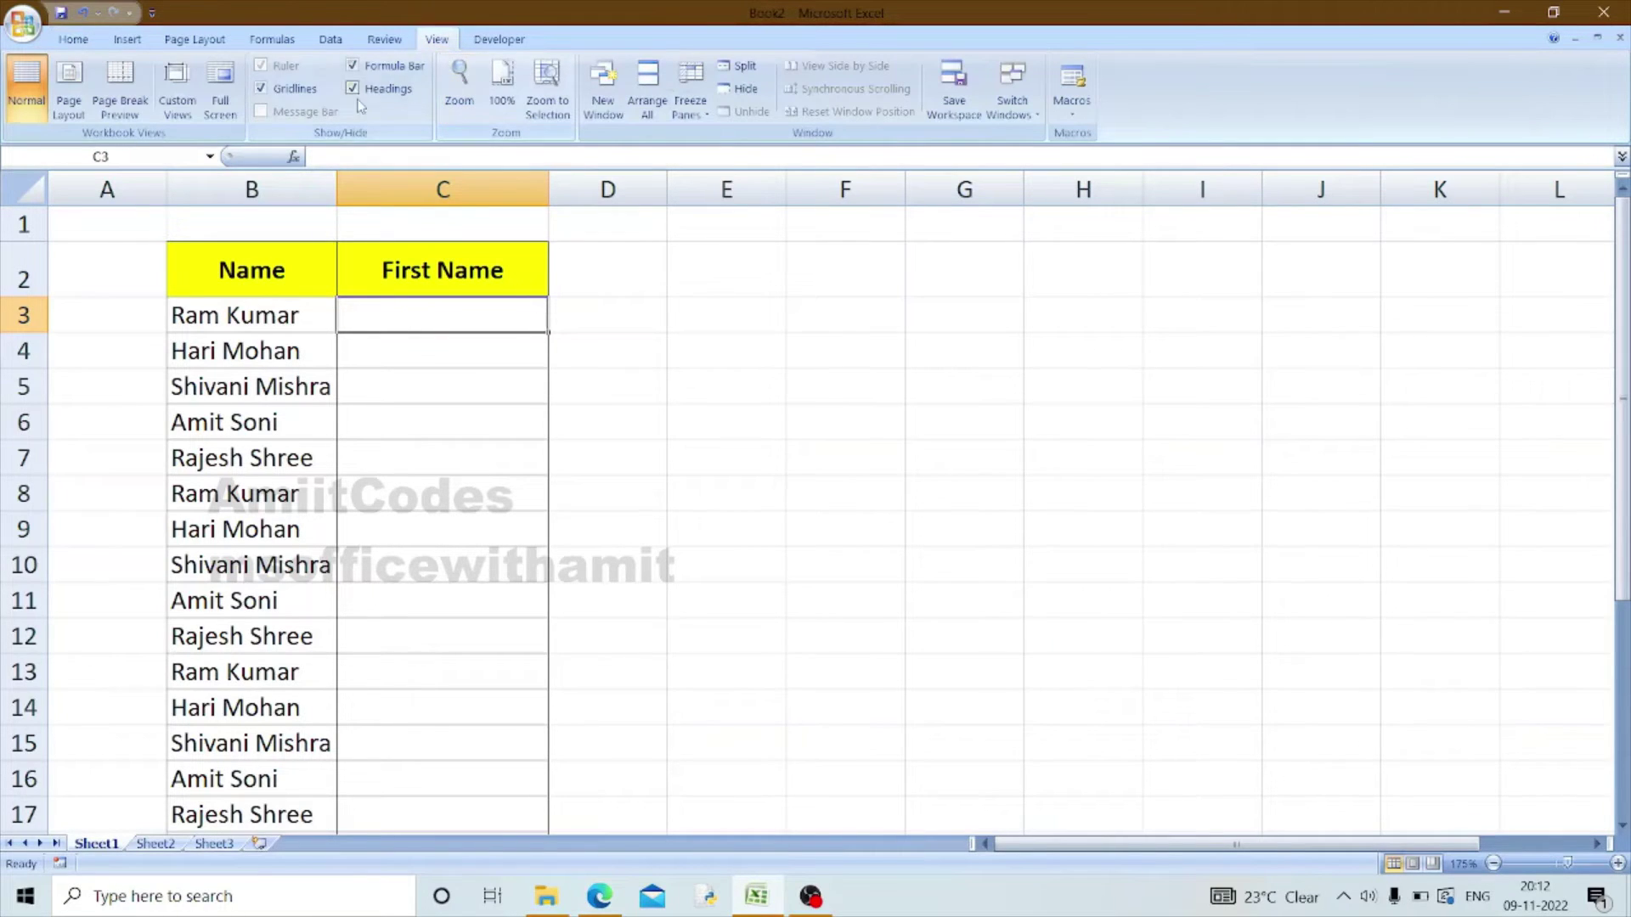
click(261, 88)
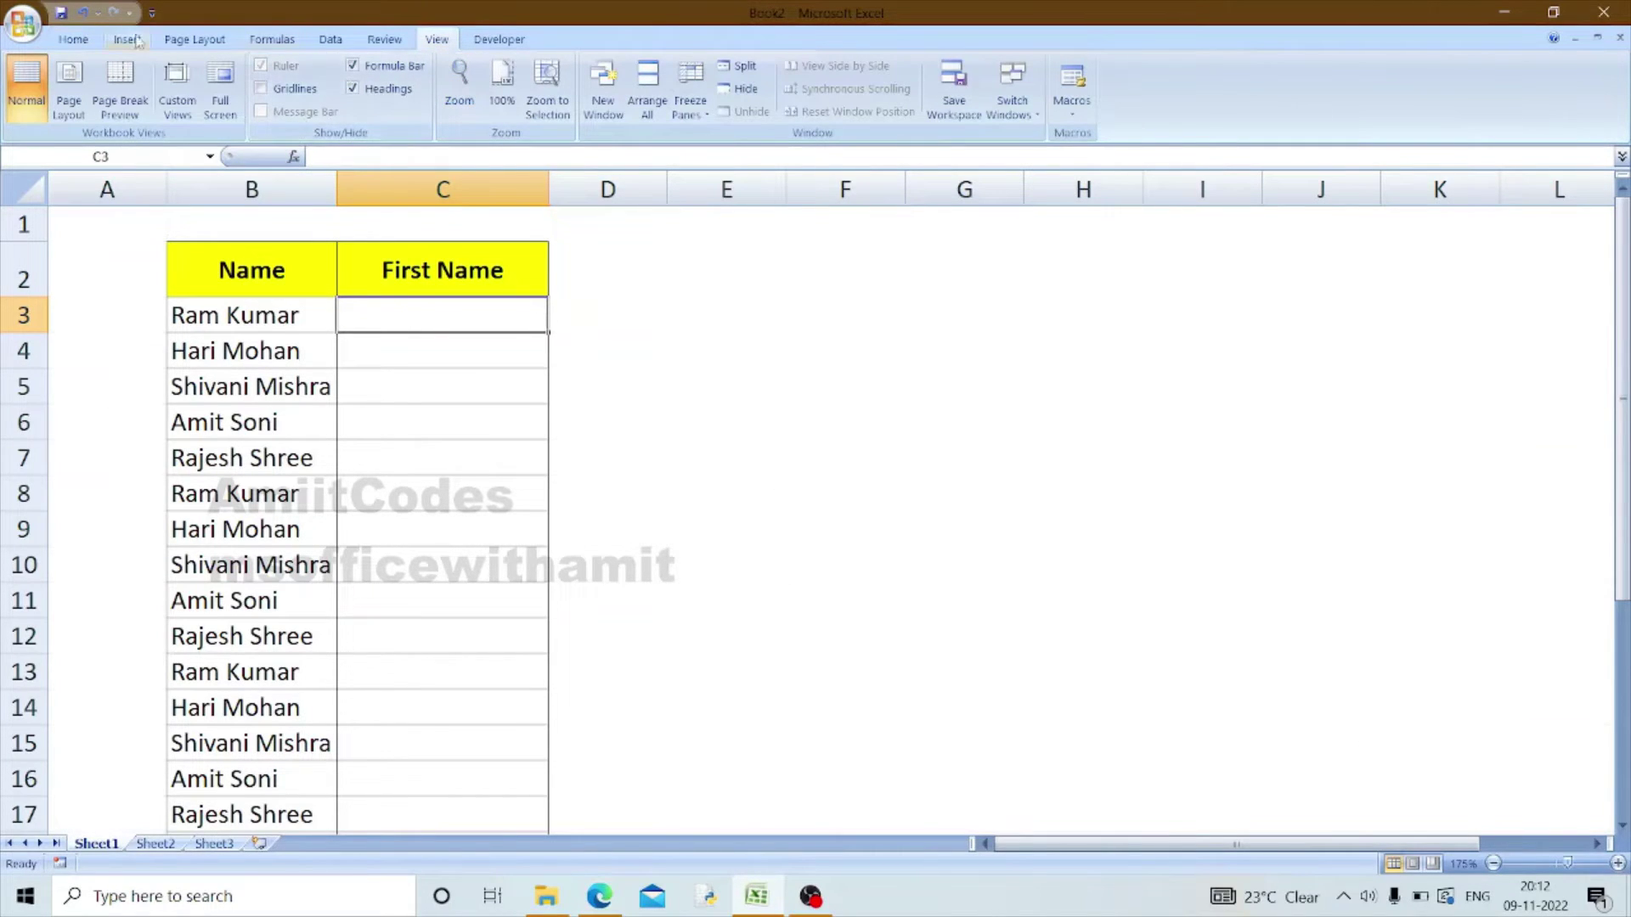
click(89, 41)
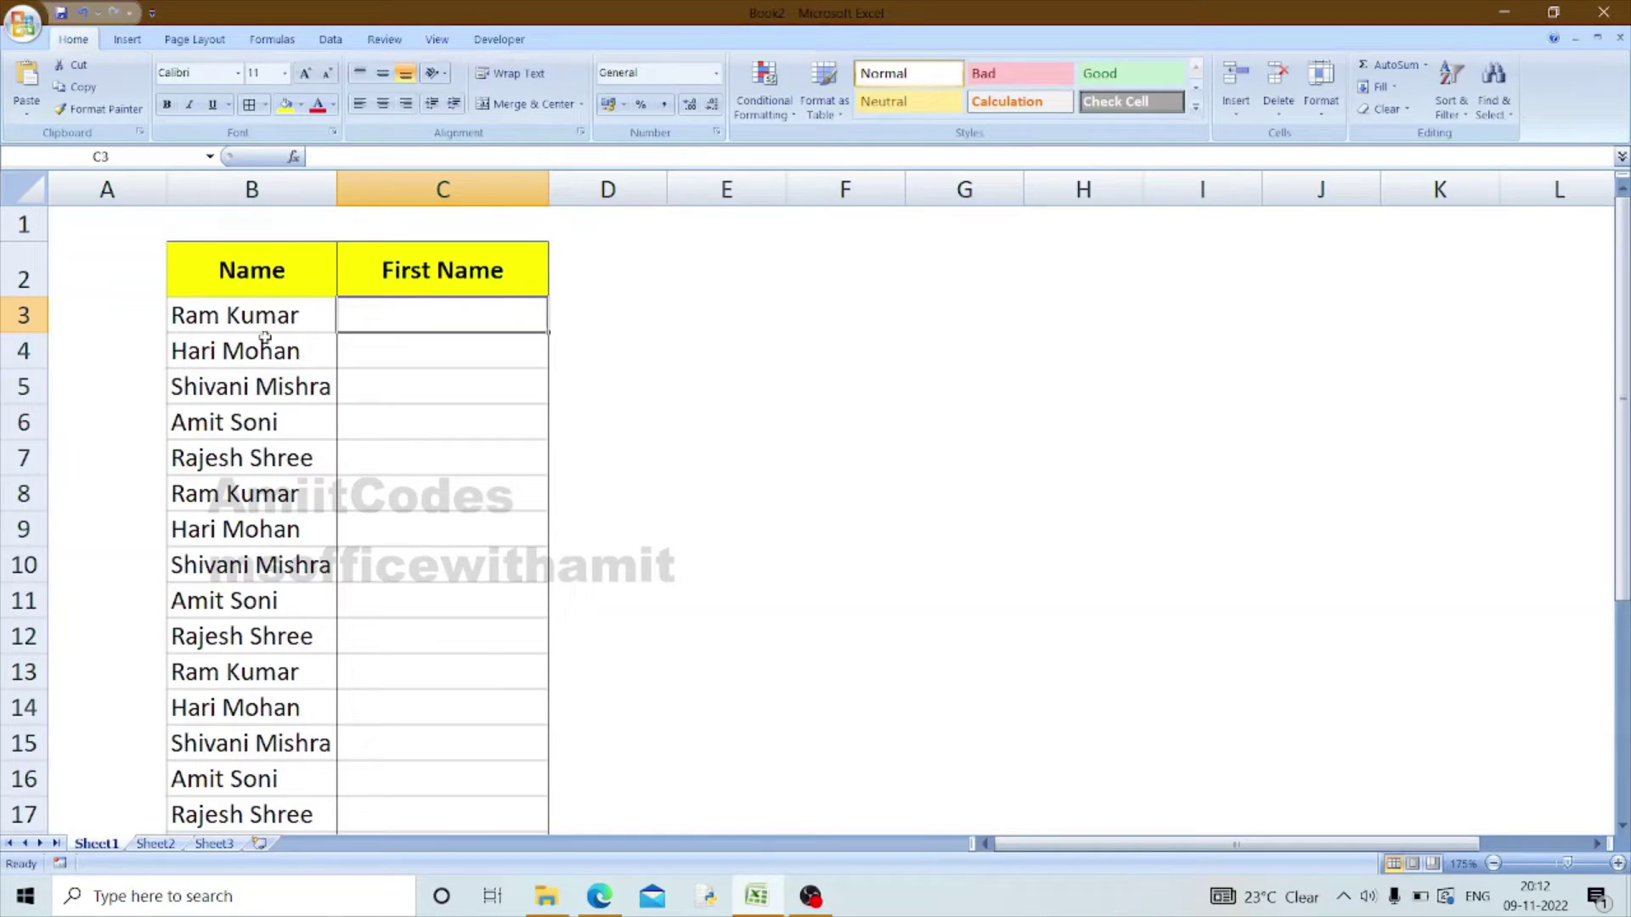
- Select the names in B3:B12, then cell B3 and the First Name header C2
drag(247, 316, 246, 636)
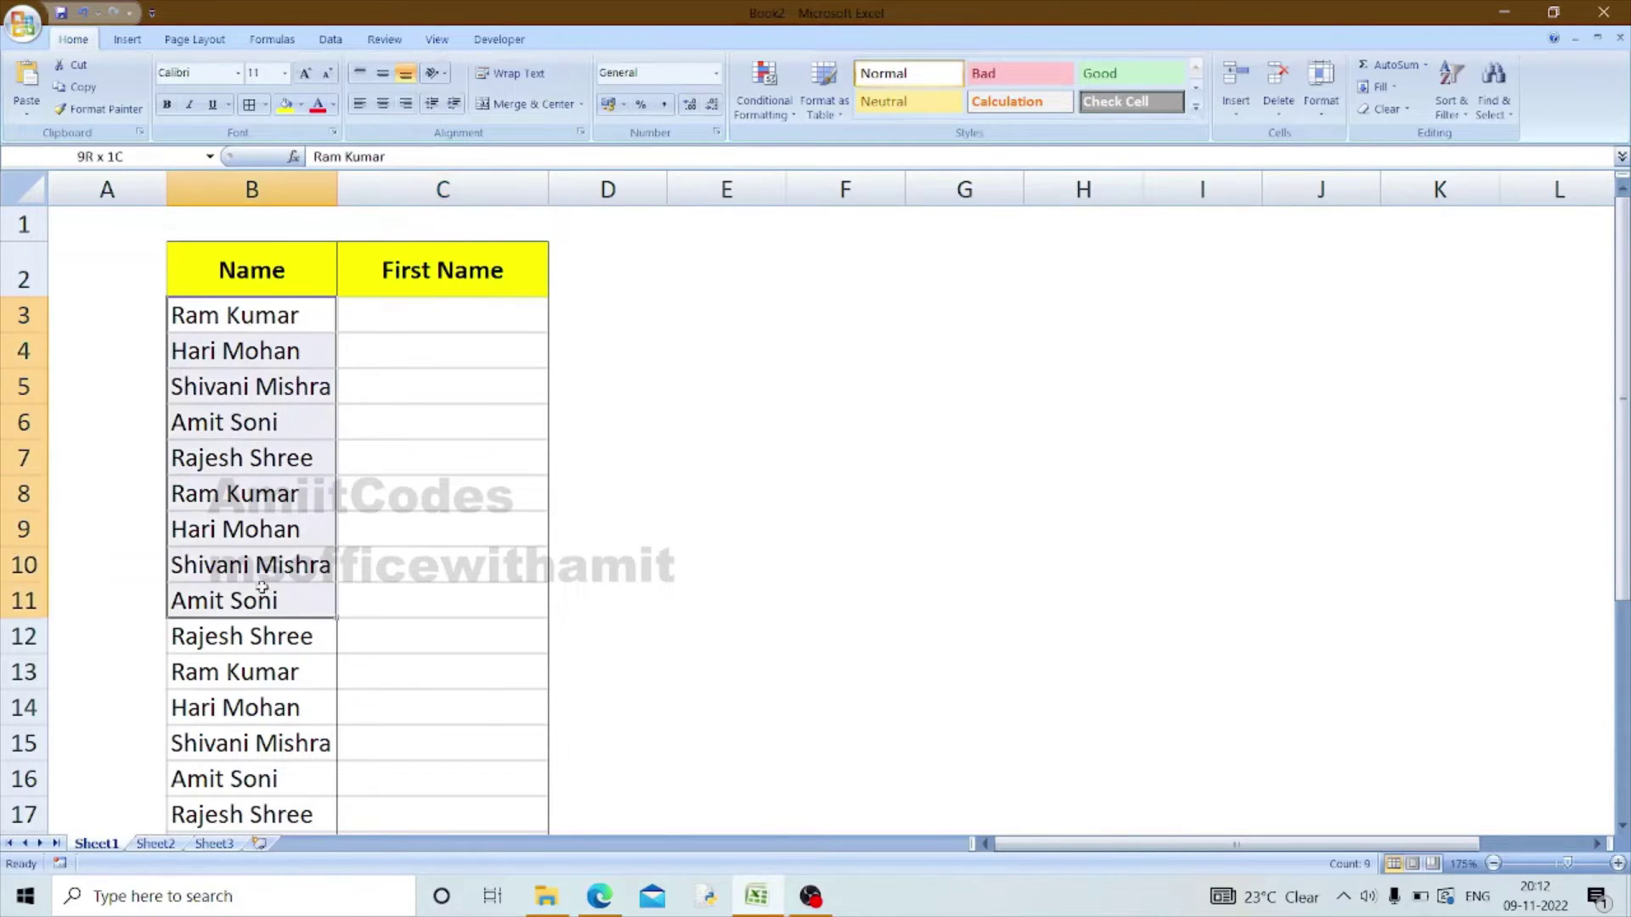
click(285, 320)
click(464, 290)
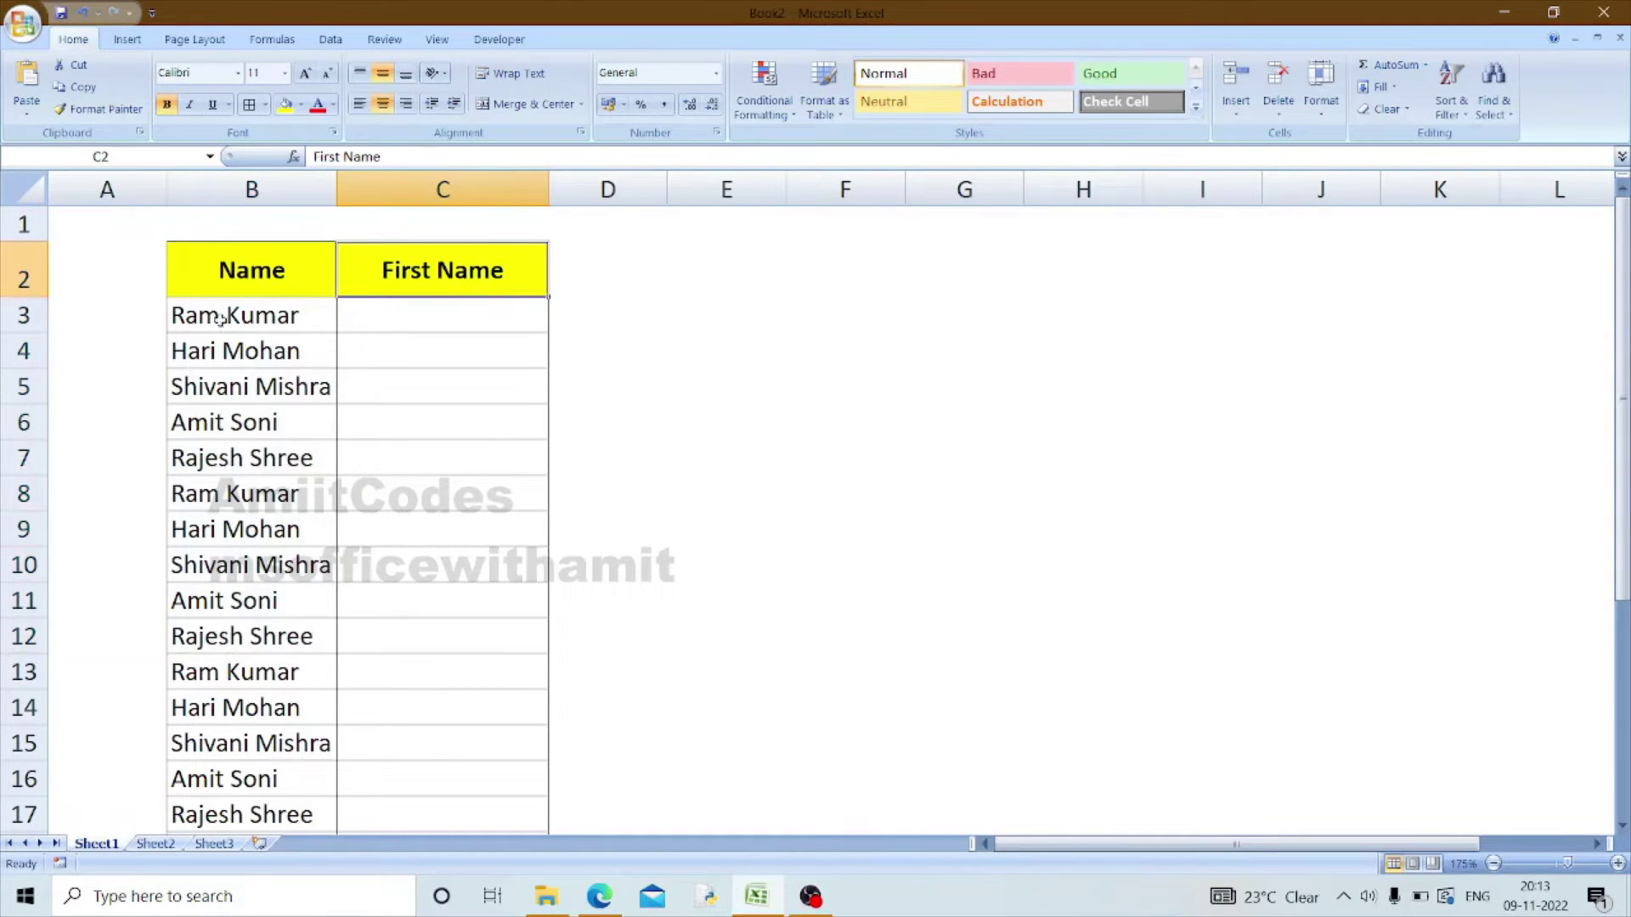
click(513, 309)
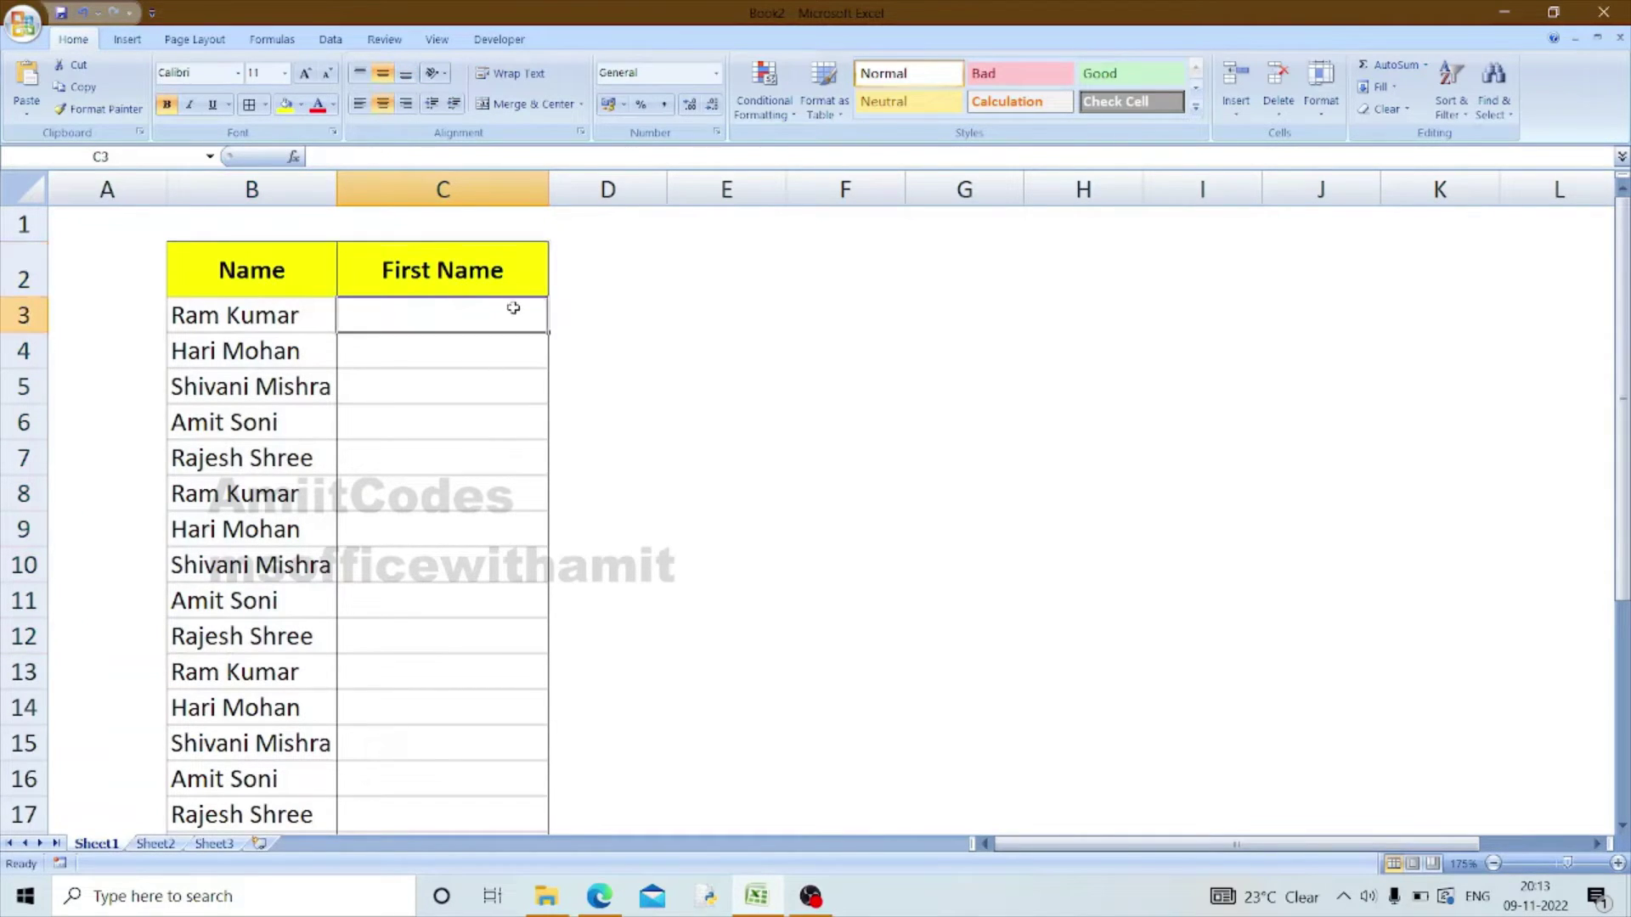
text(=left)
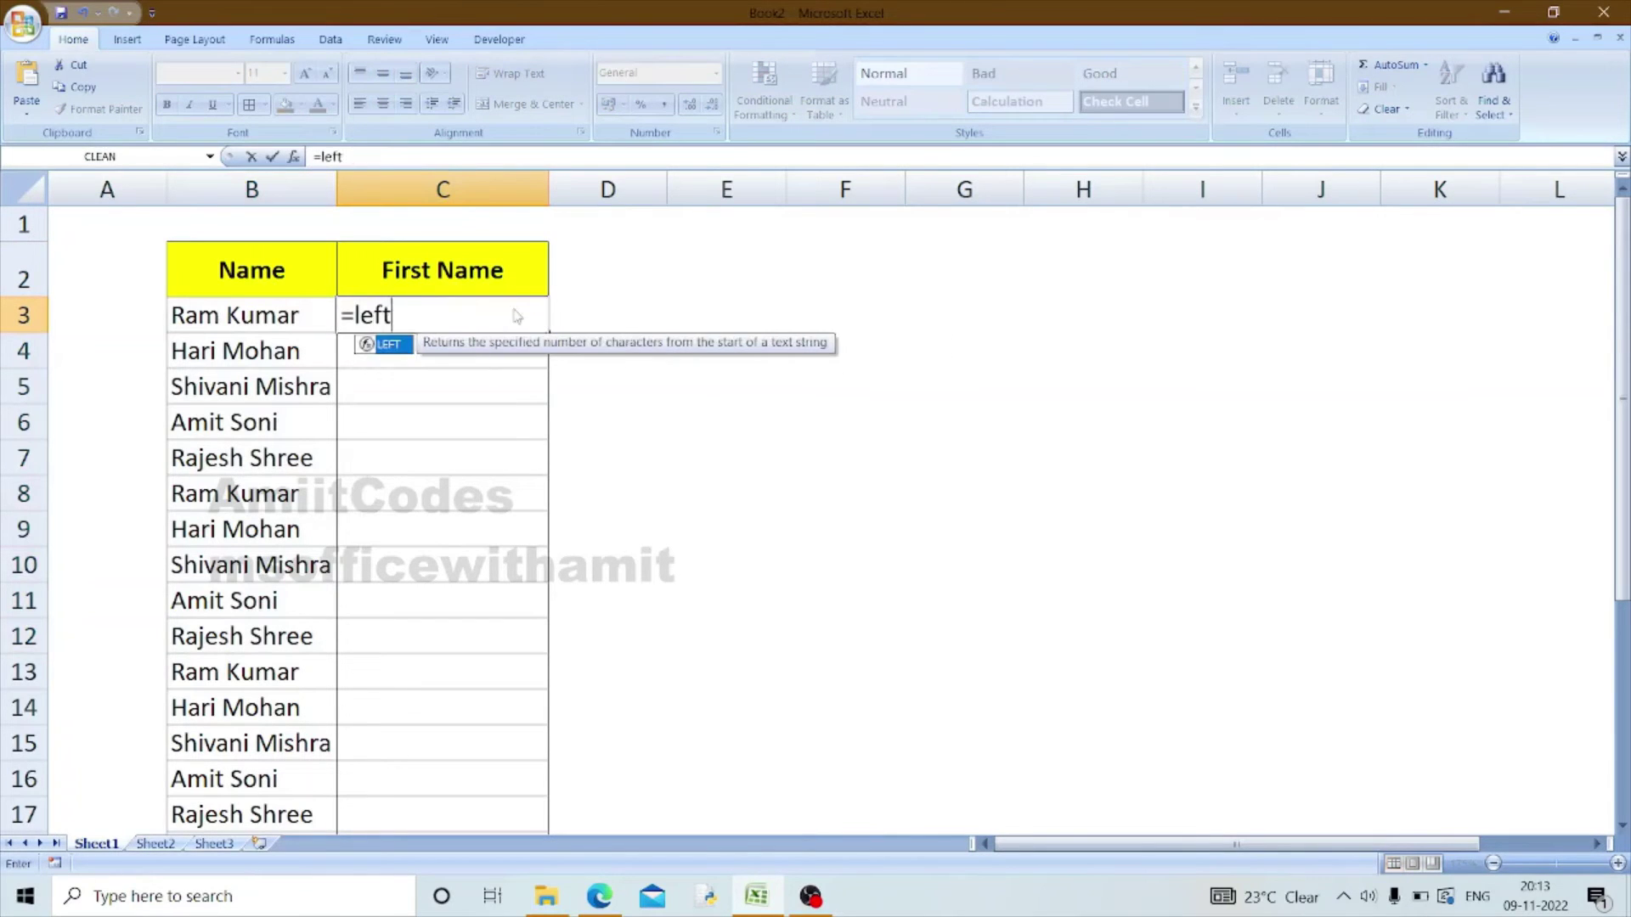
key(Tab)
click(294, 316)
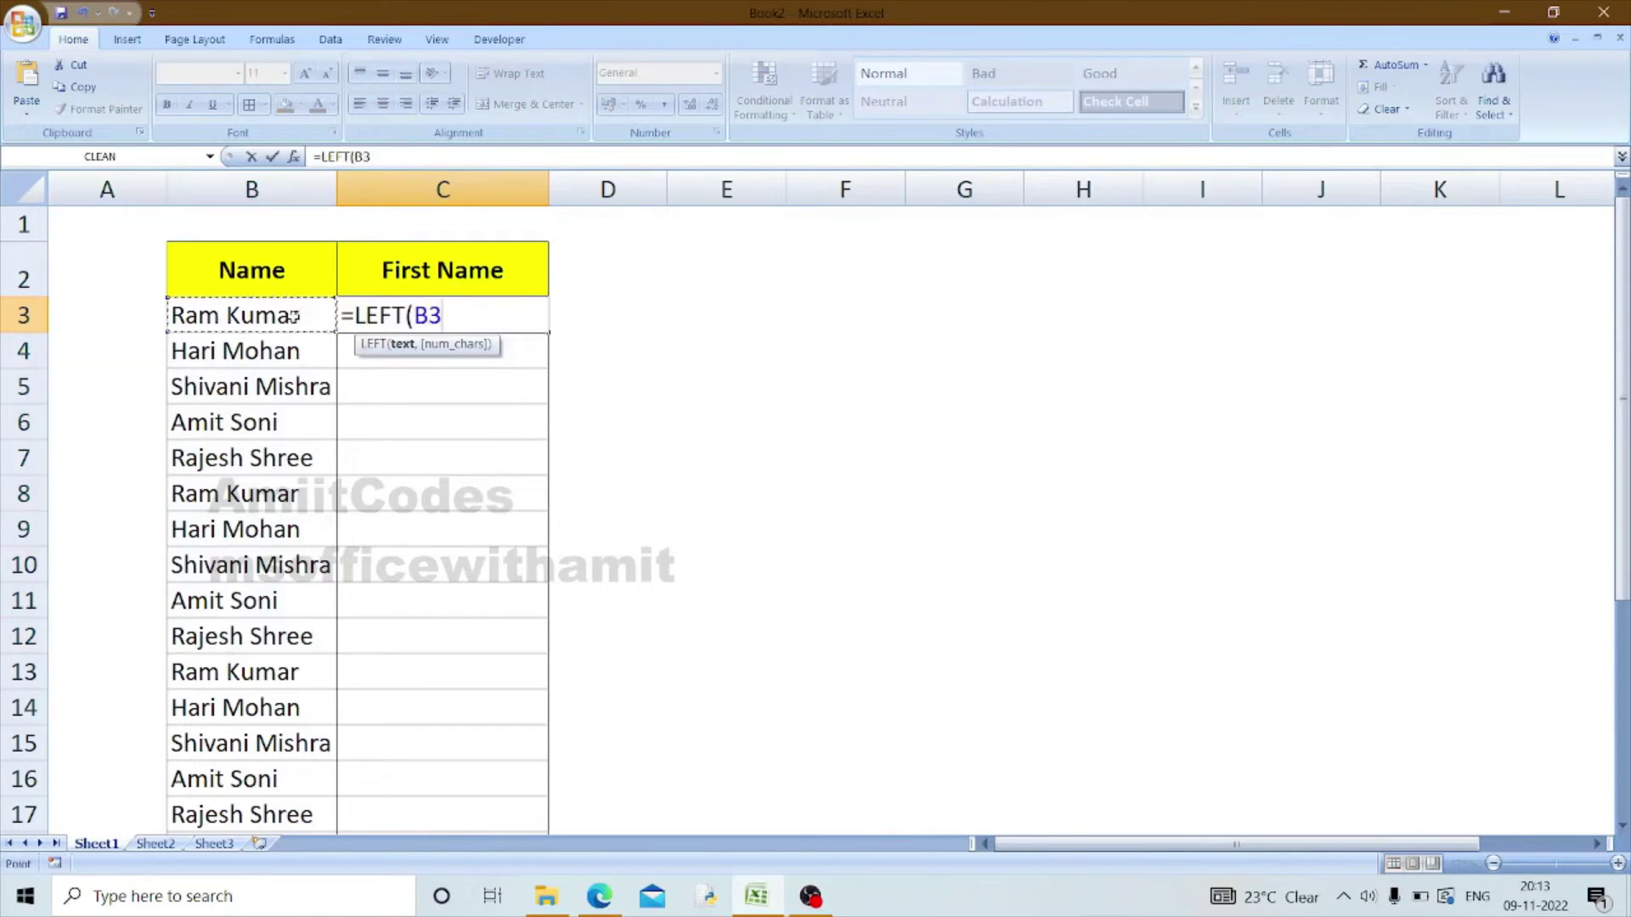
text(,3))
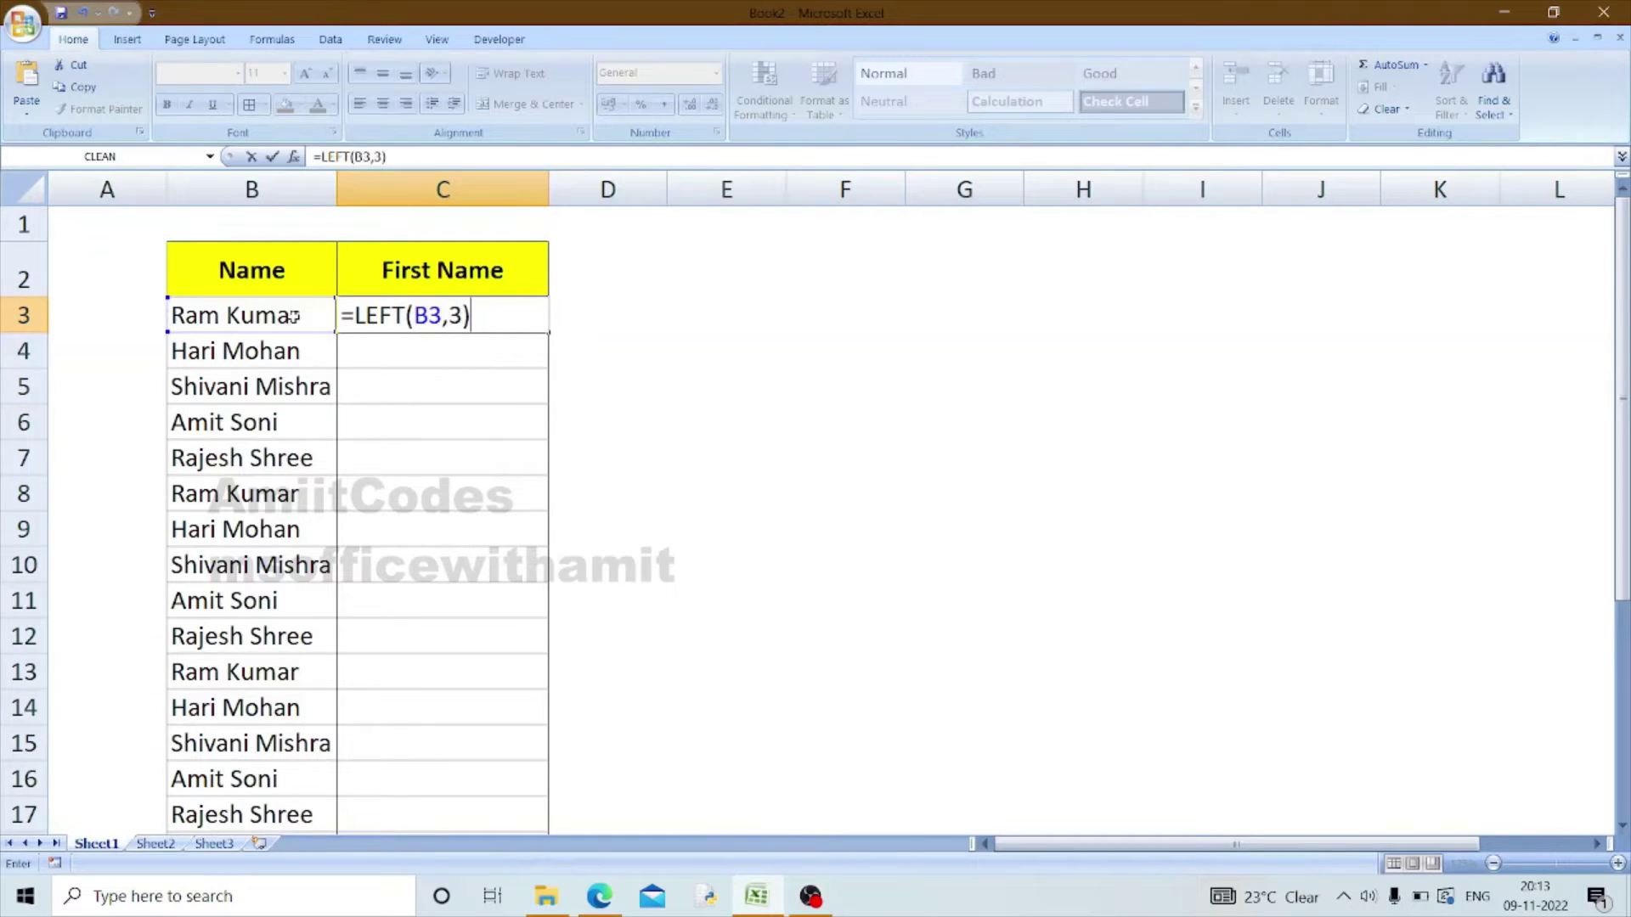
key(Return)
click(364, 316)
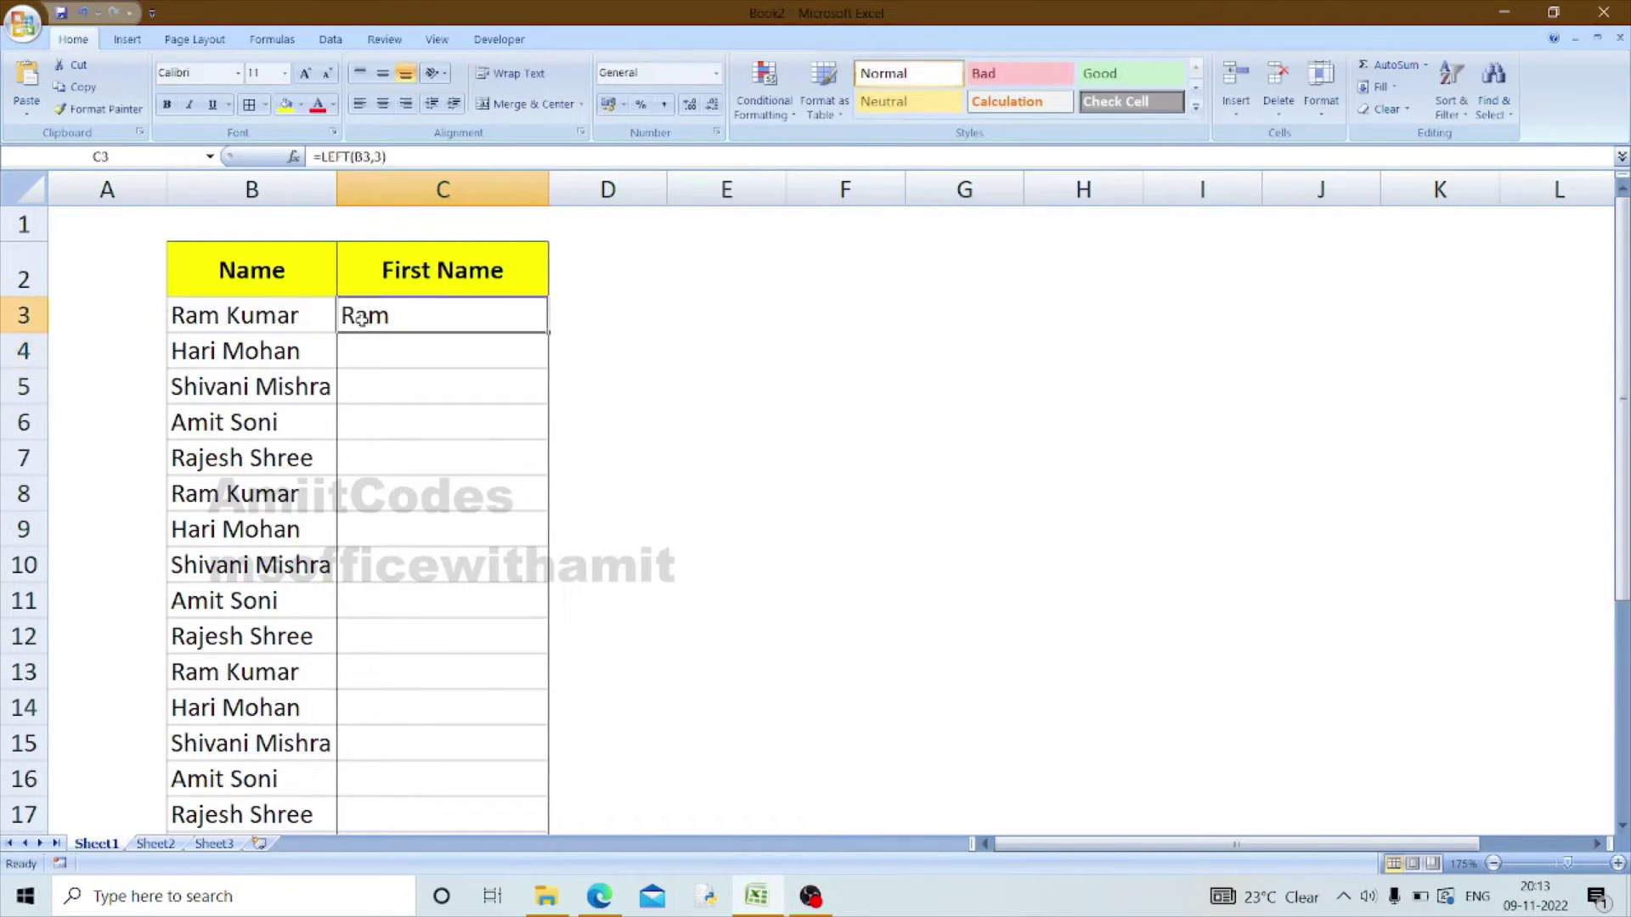
drag(550, 334, 550, 760)
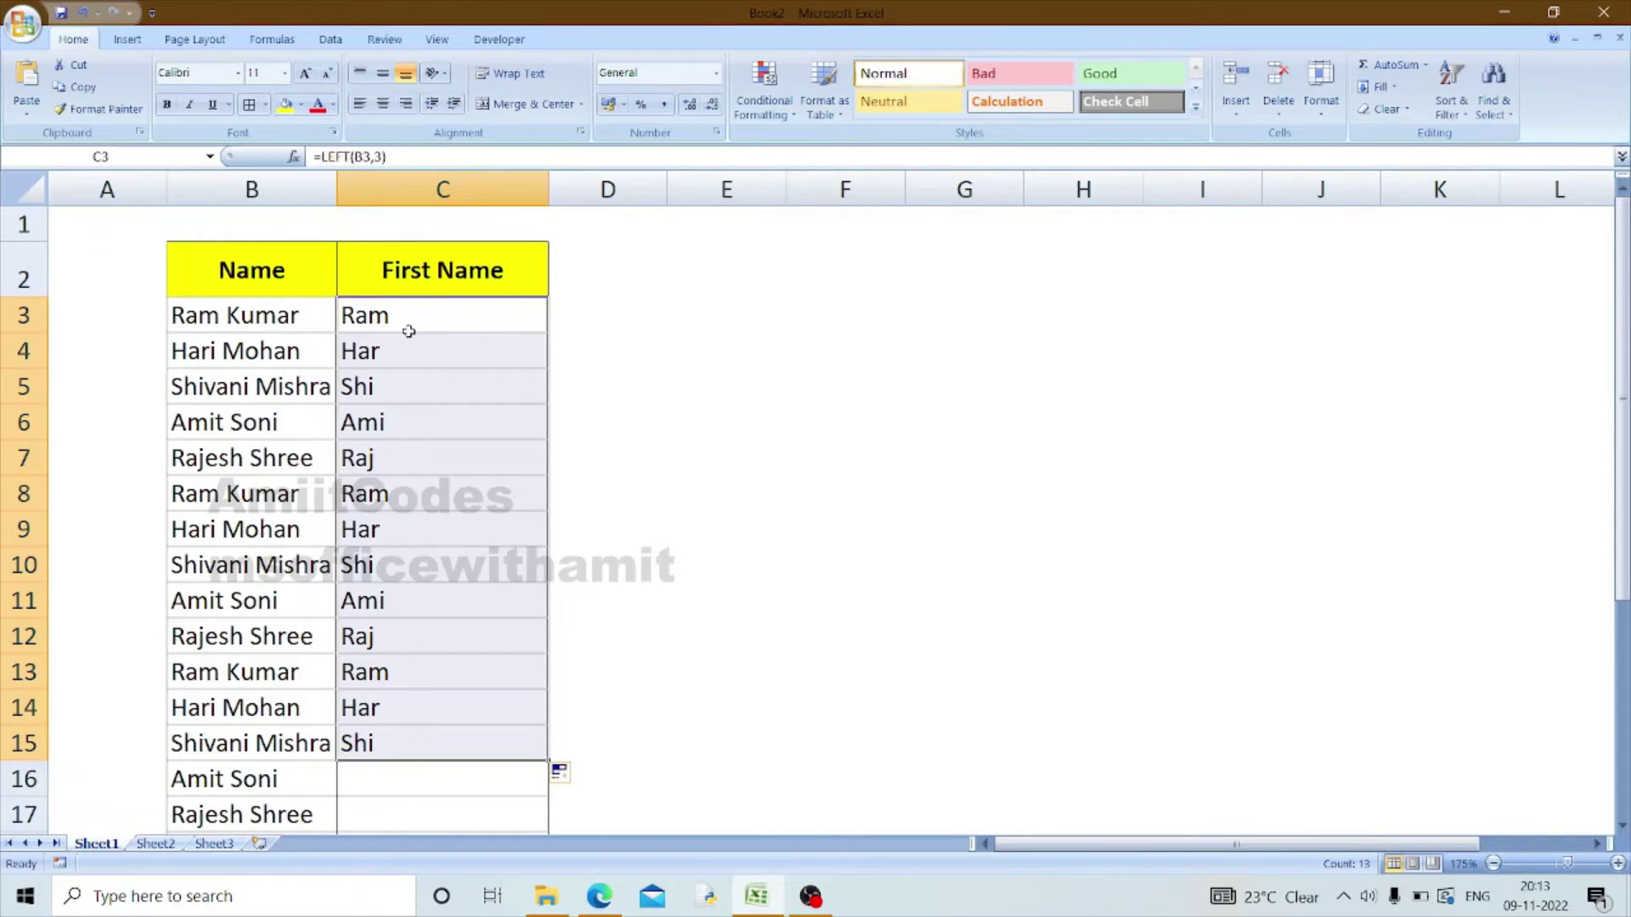
key(Delete)
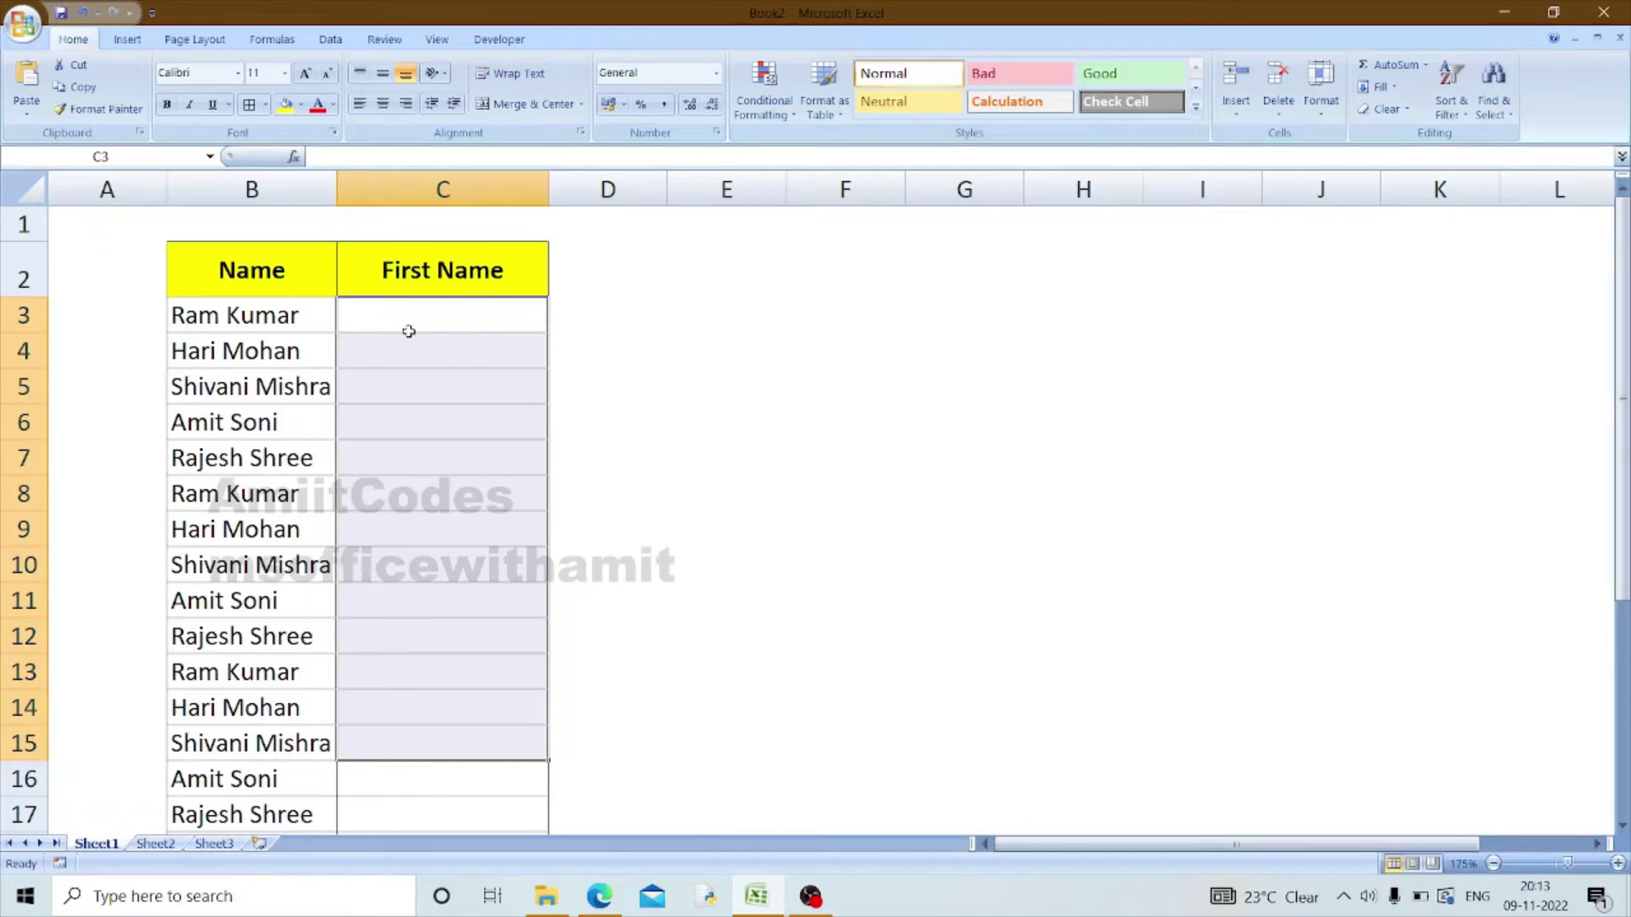
click(408, 331)
text(=)
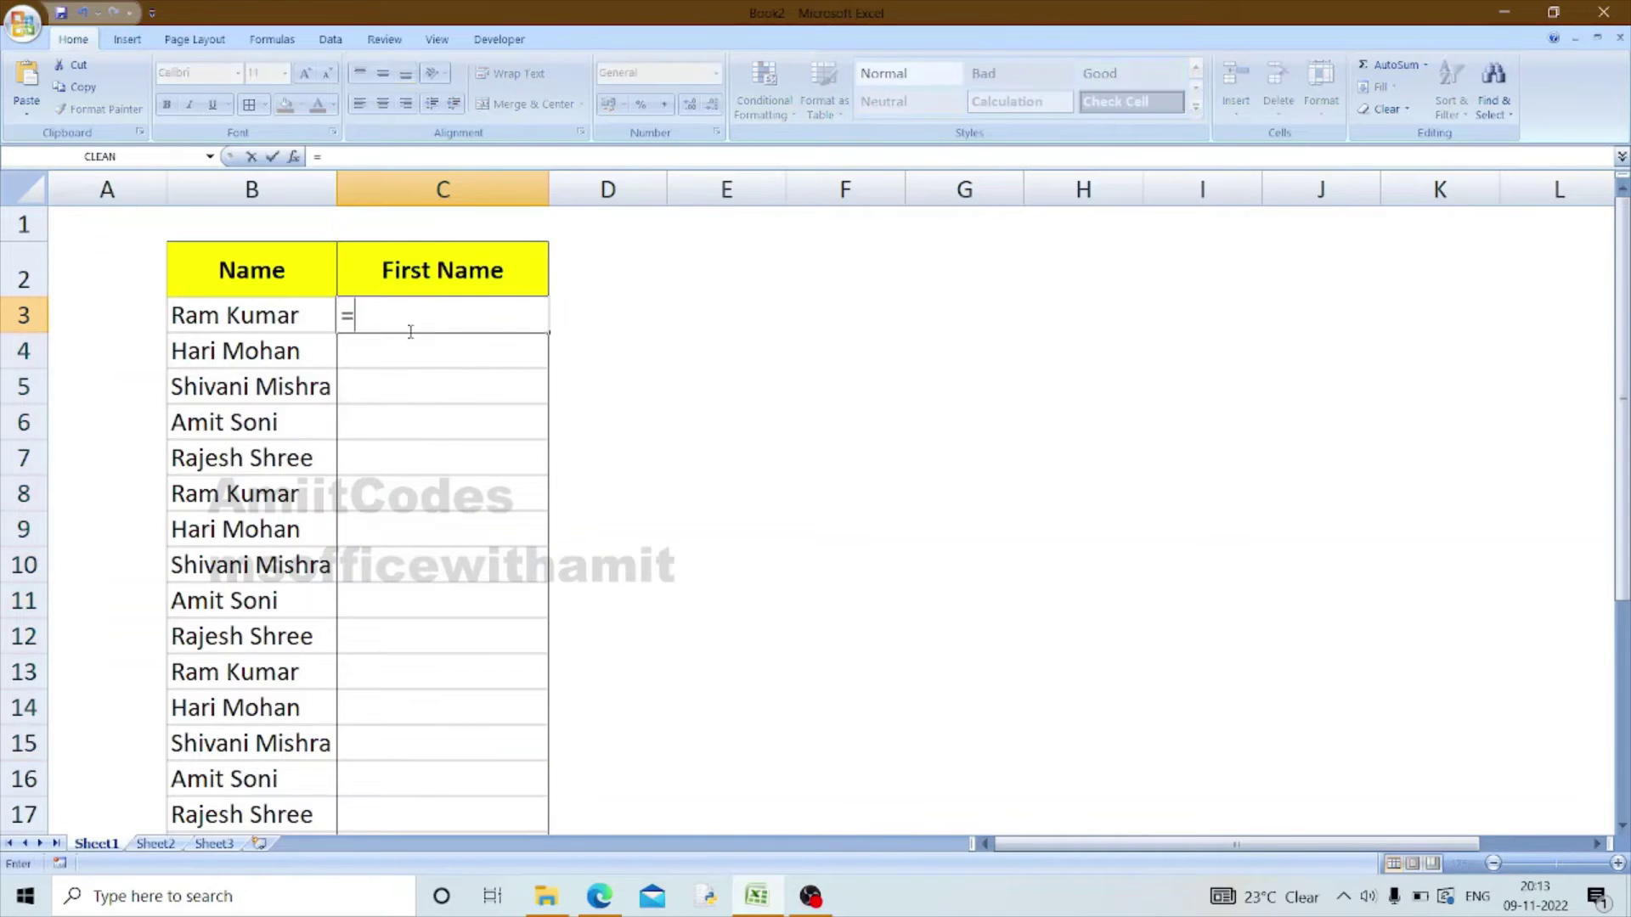
text(left)
key(Tab)
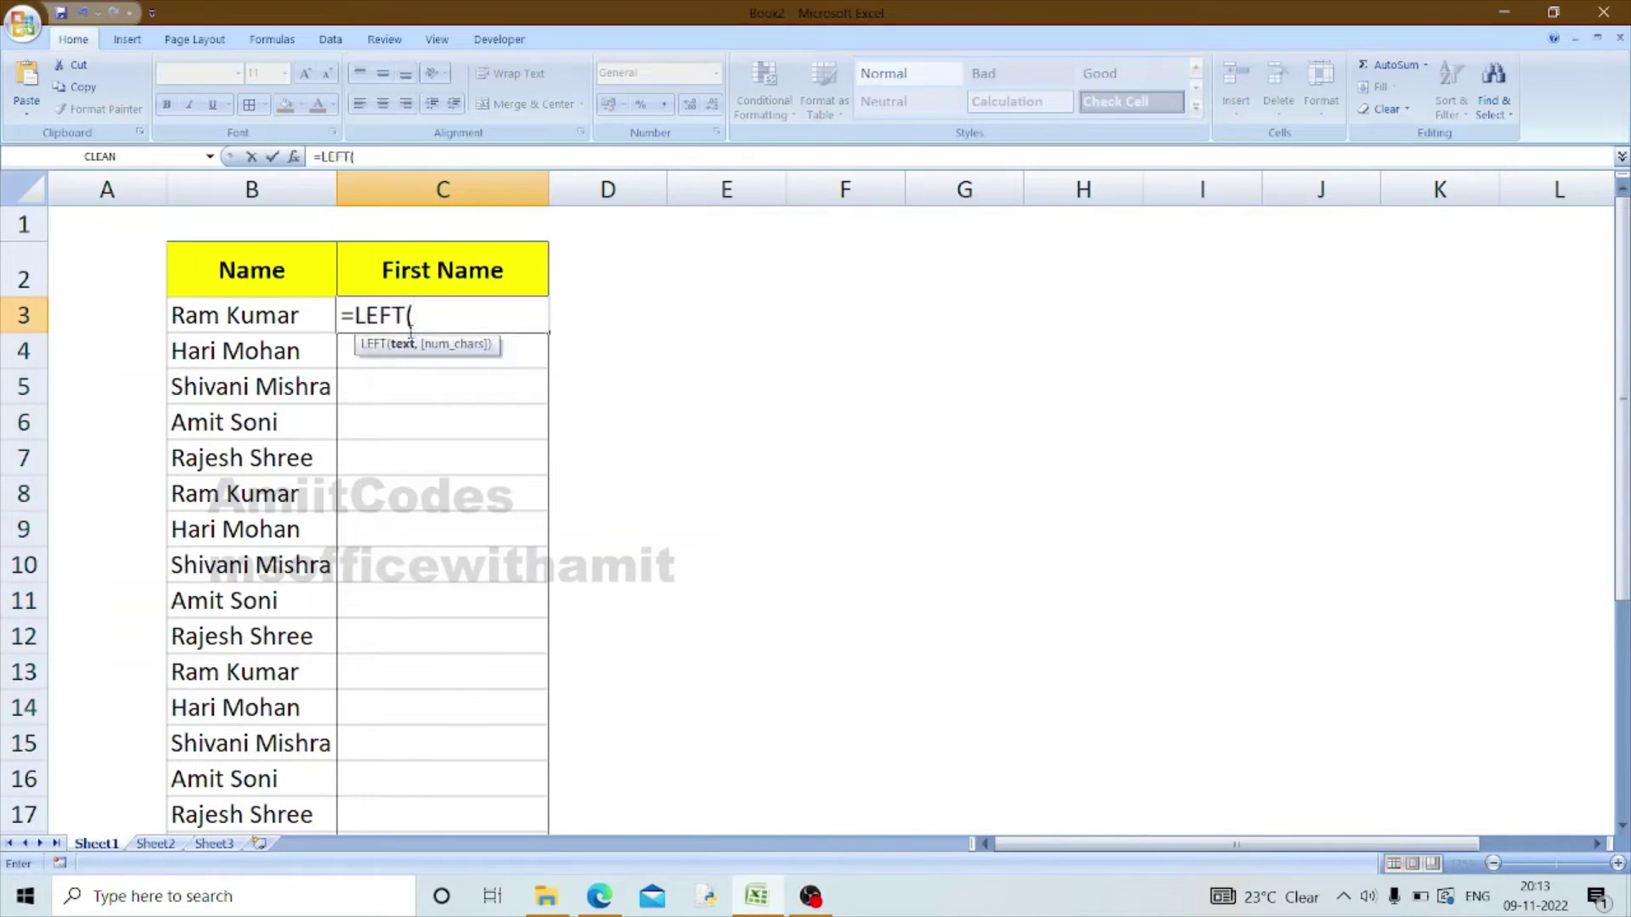
key(Escape)
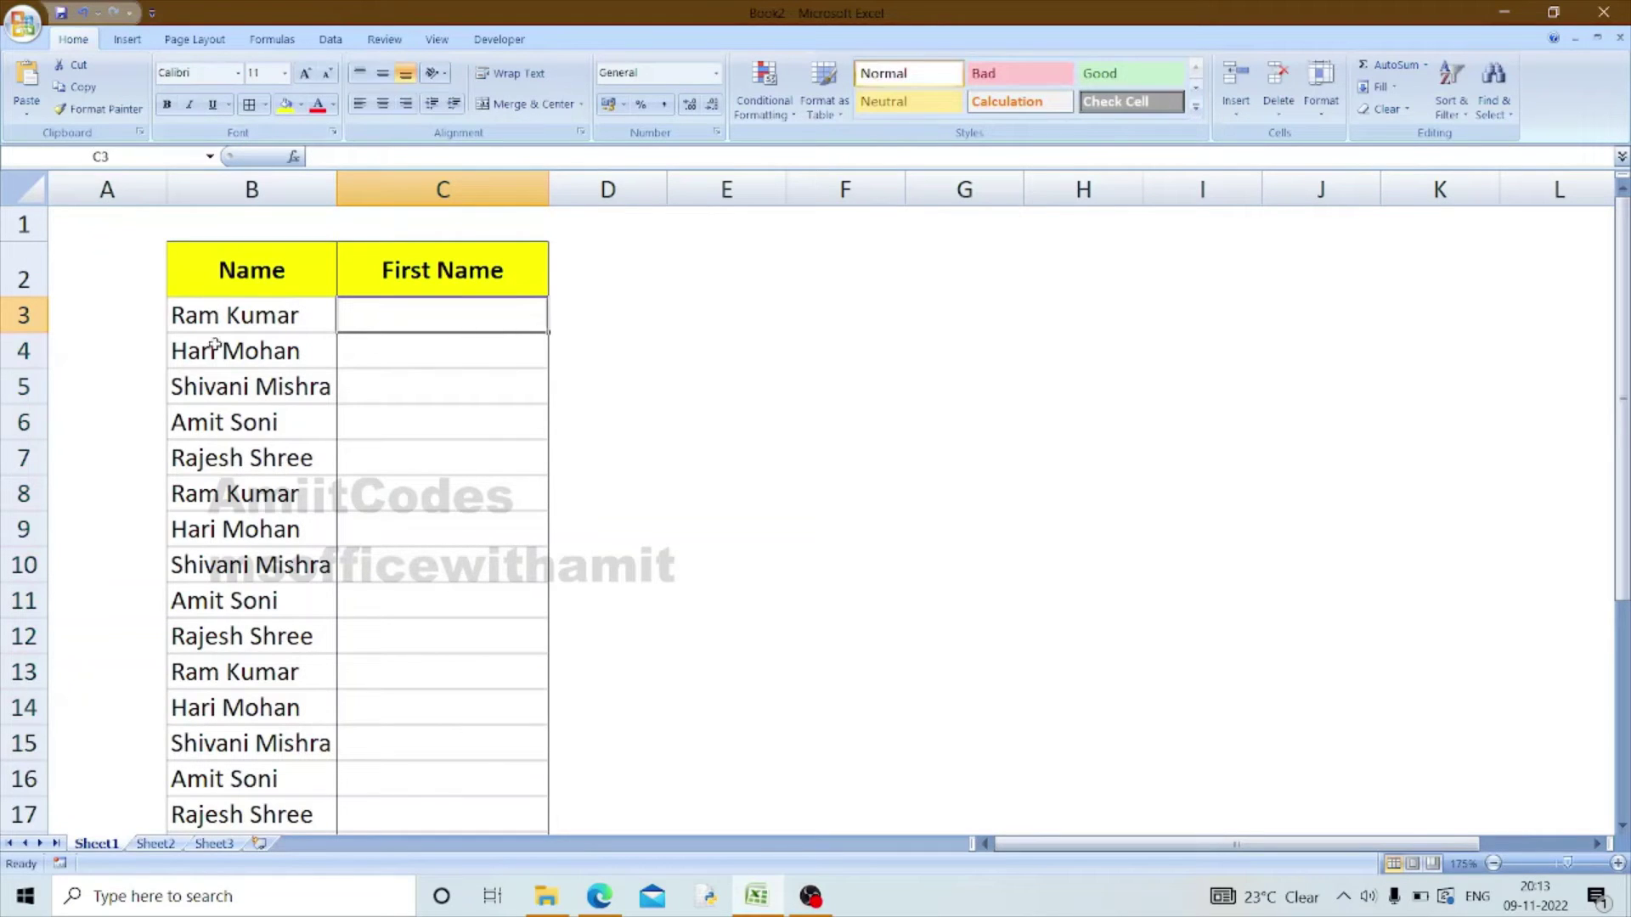
drag(222, 314, 181, 743)
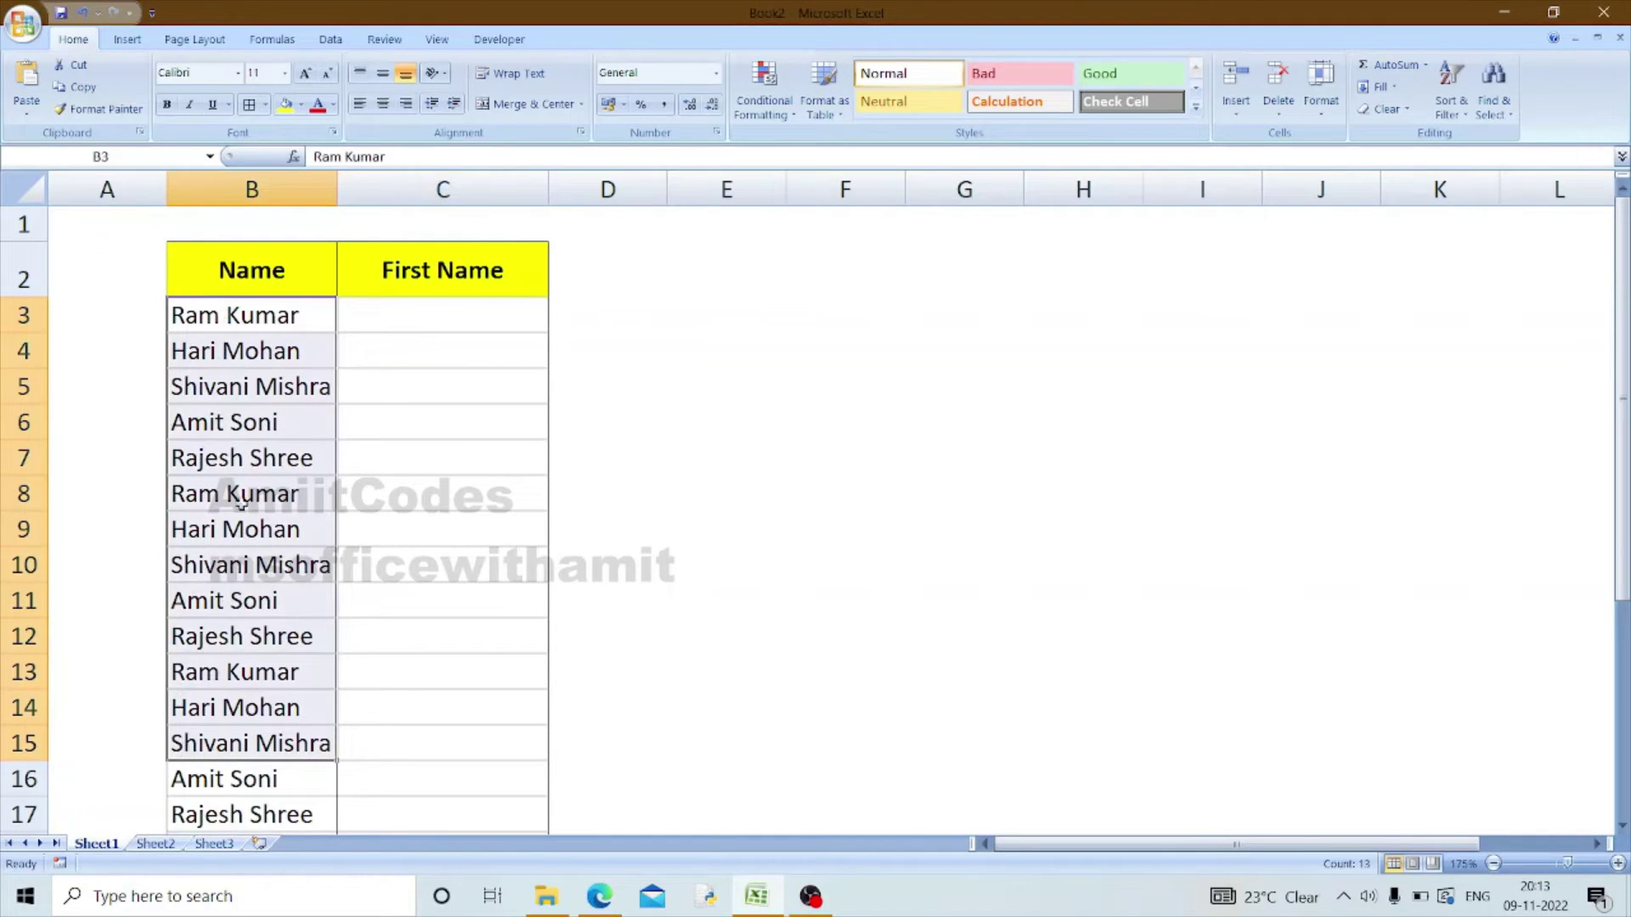
double_click(223, 318)
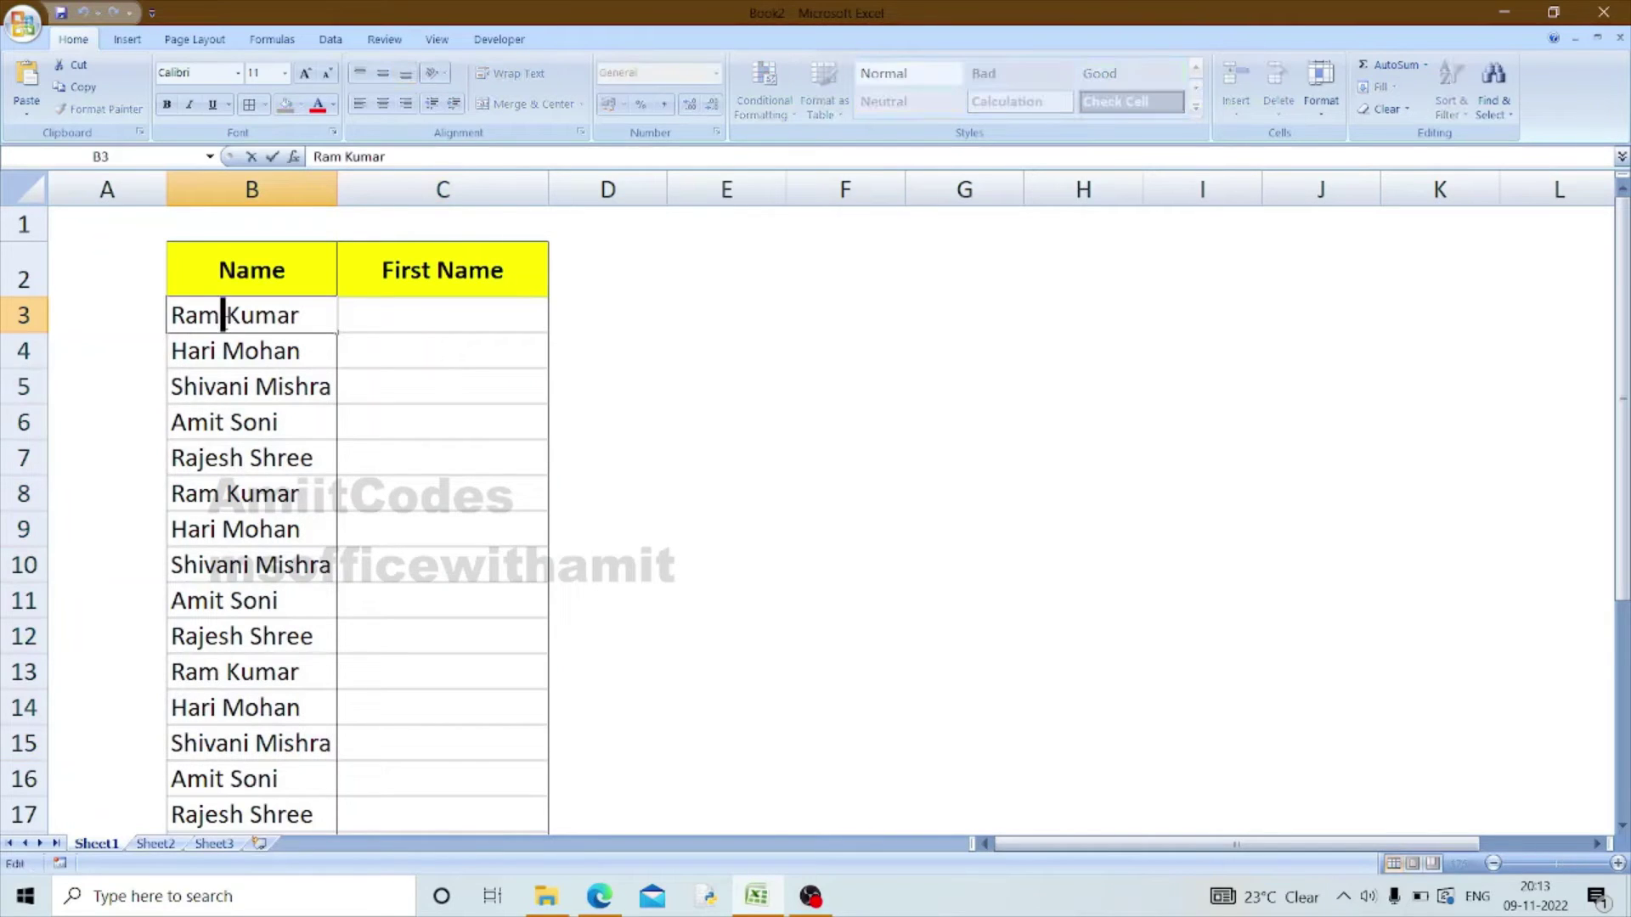
double_click(219, 351)
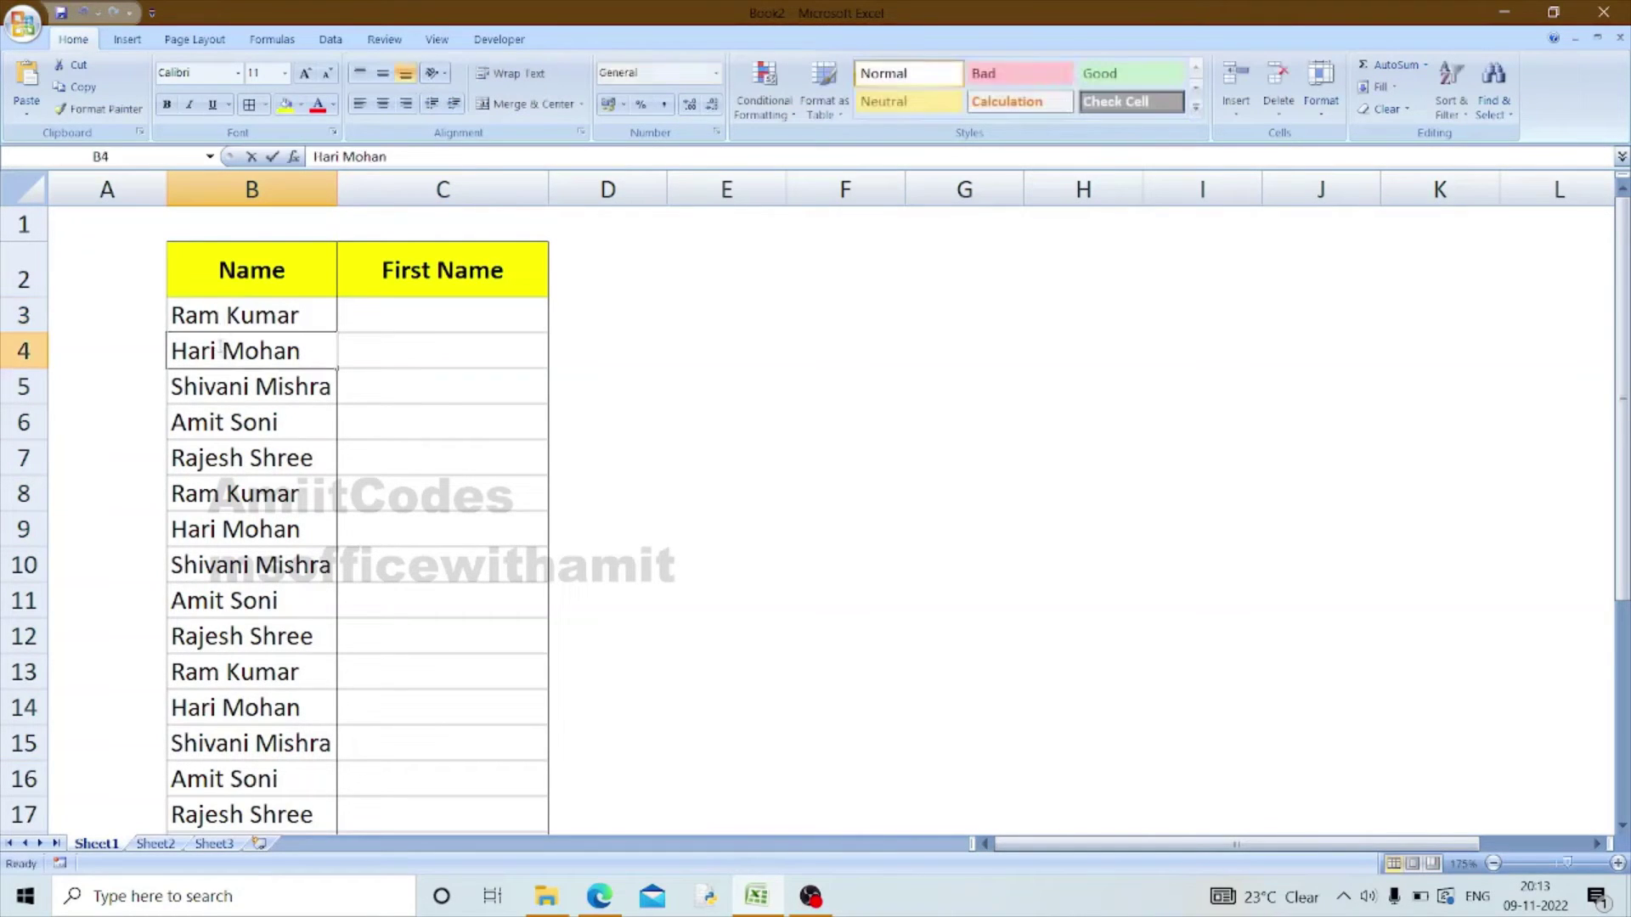
drag(240, 310, 252, 692)
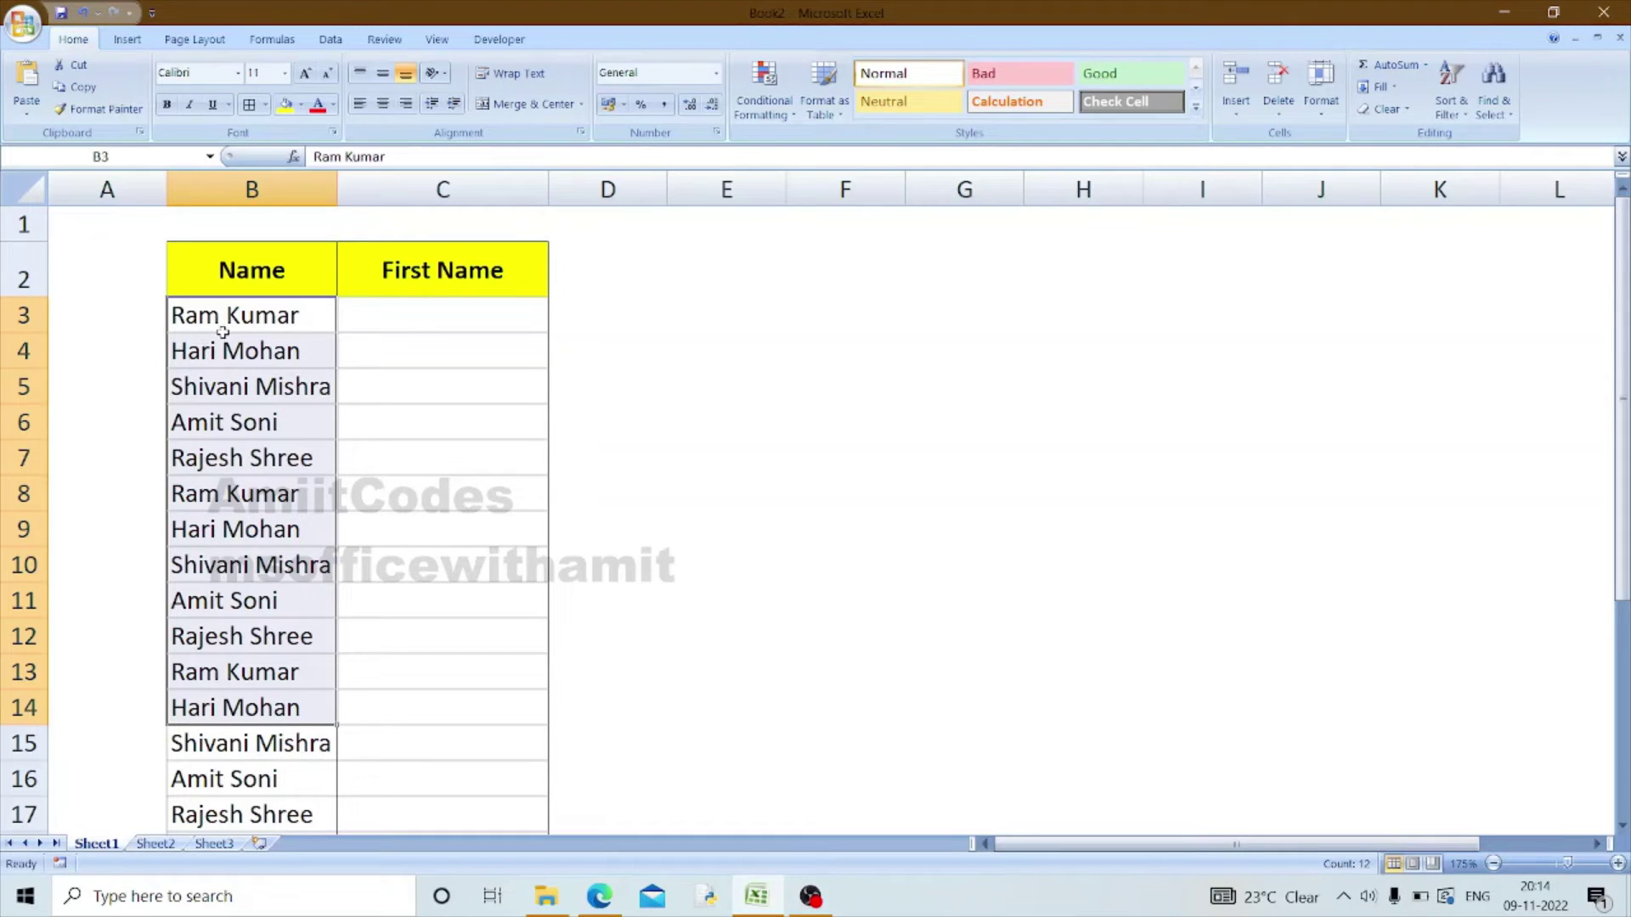
double_click(219, 316)
mouse_move(220, 316)
mouse_down()
mouse_move(155, 316)
mouse_move(171, 351)
mouse_up()
click(219, 351)
double_click(219, 351)
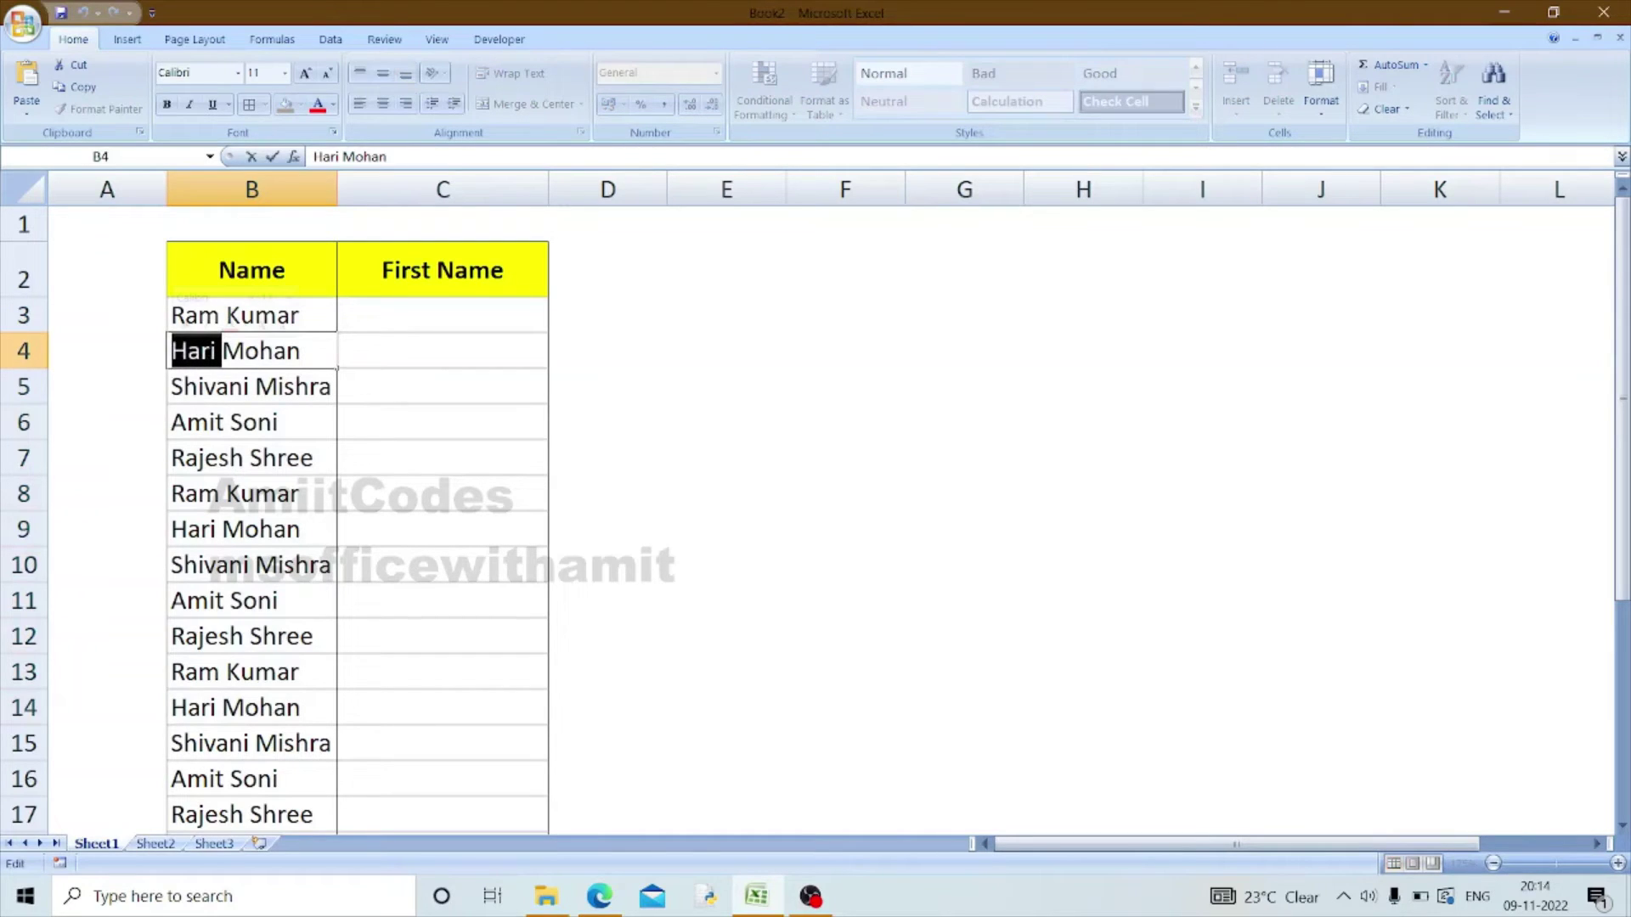
key(Return)
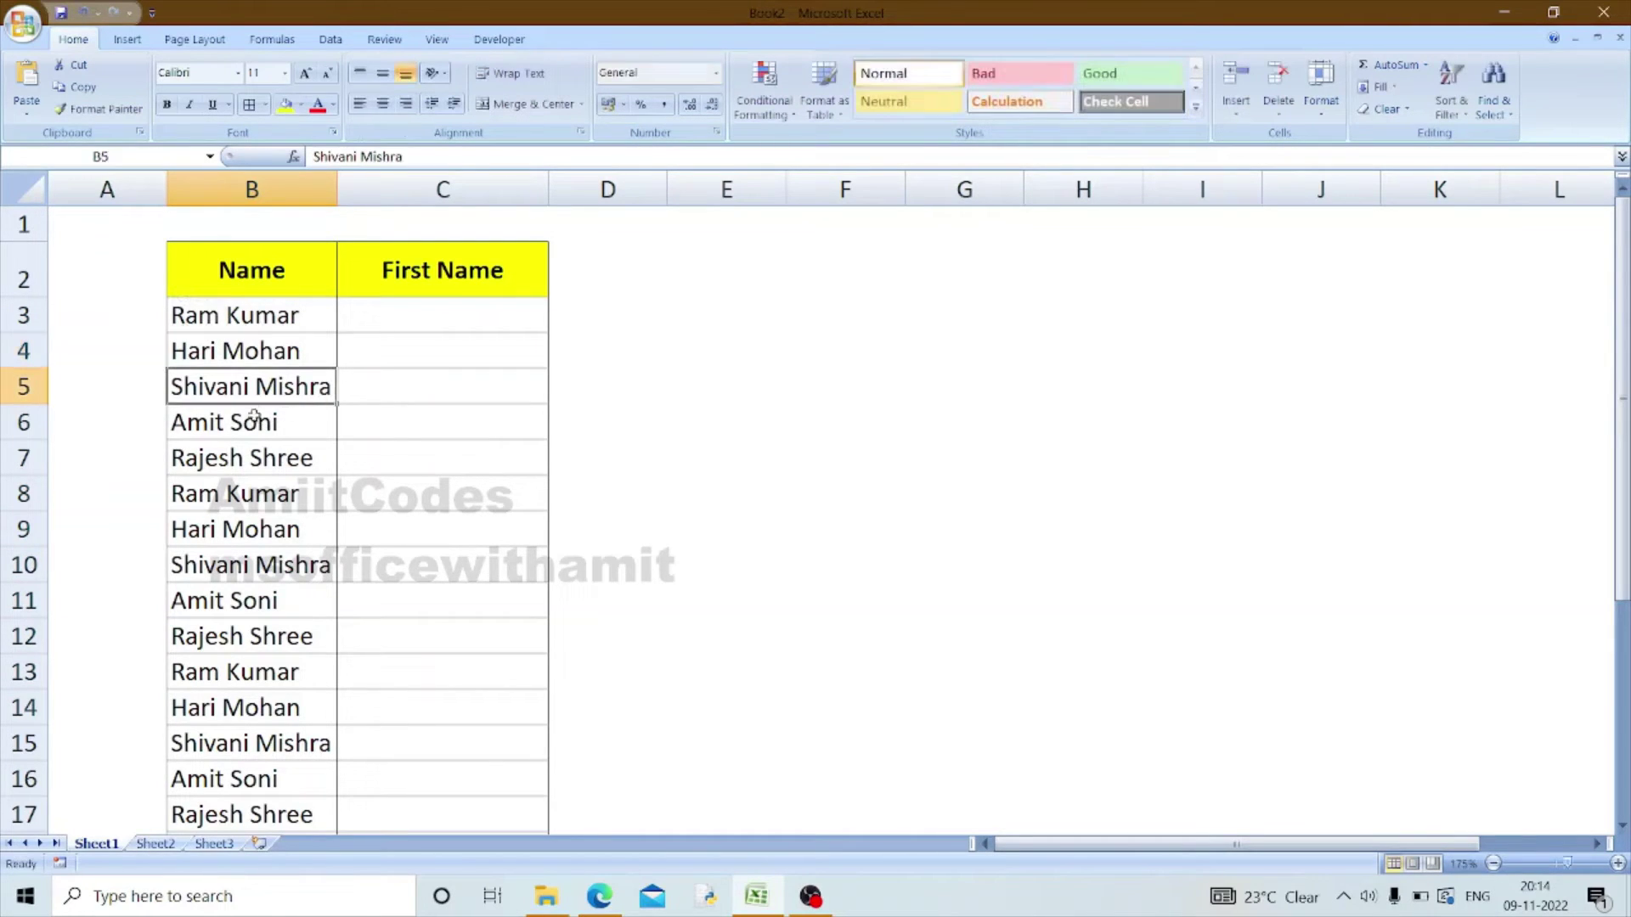
double_click(247, 387)
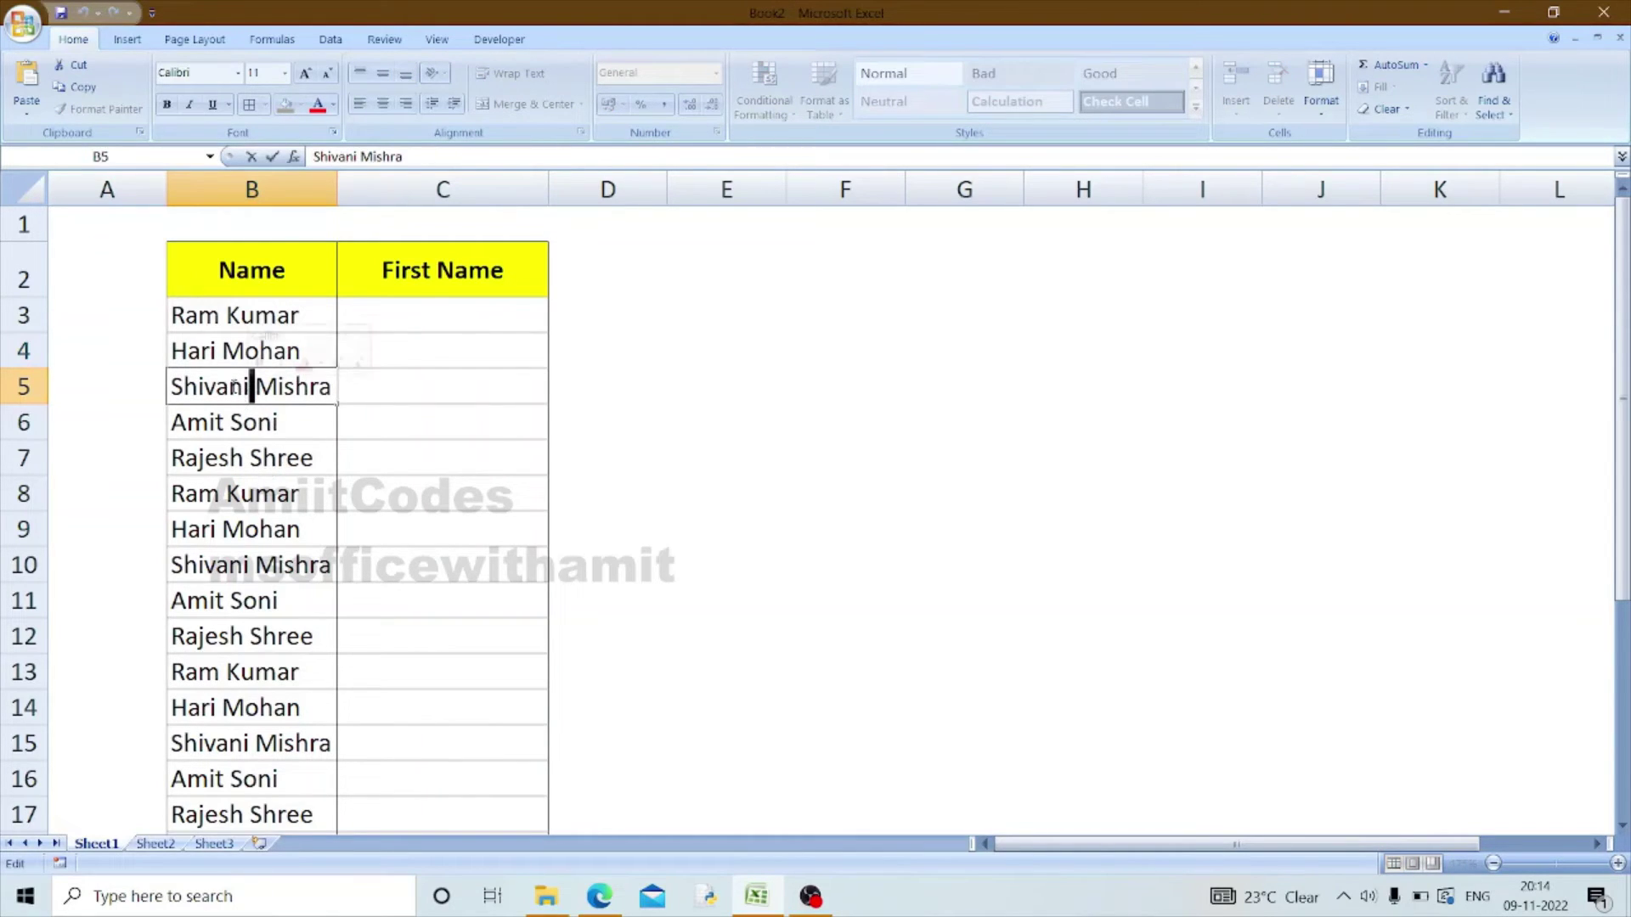
drag(252, 386, 174, 391)
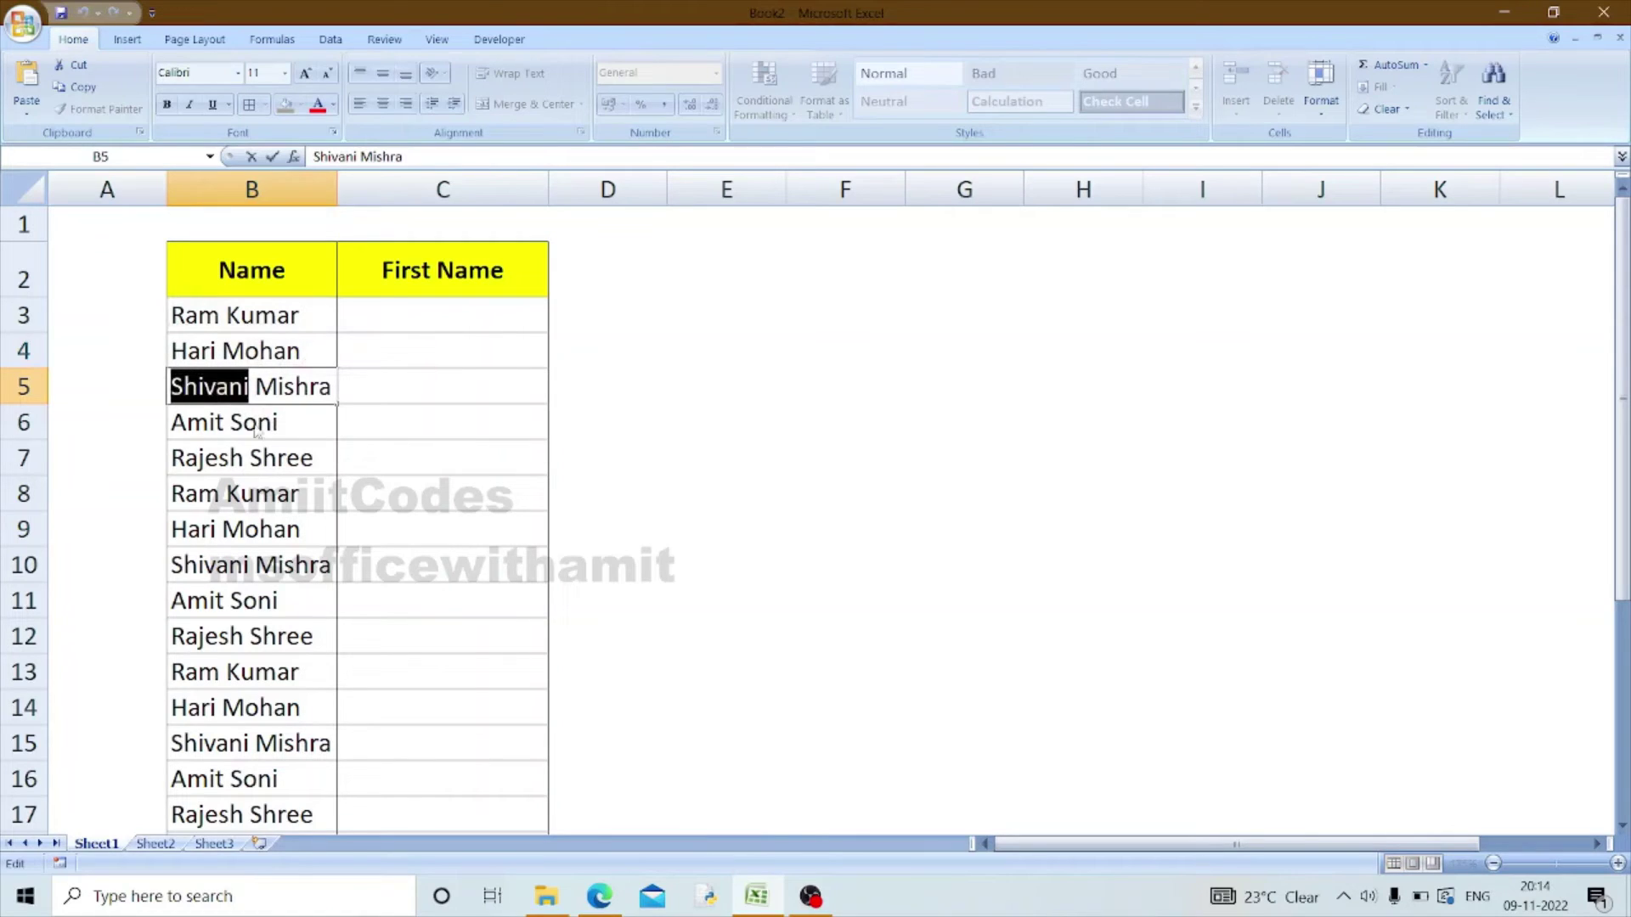
click(211, 530)
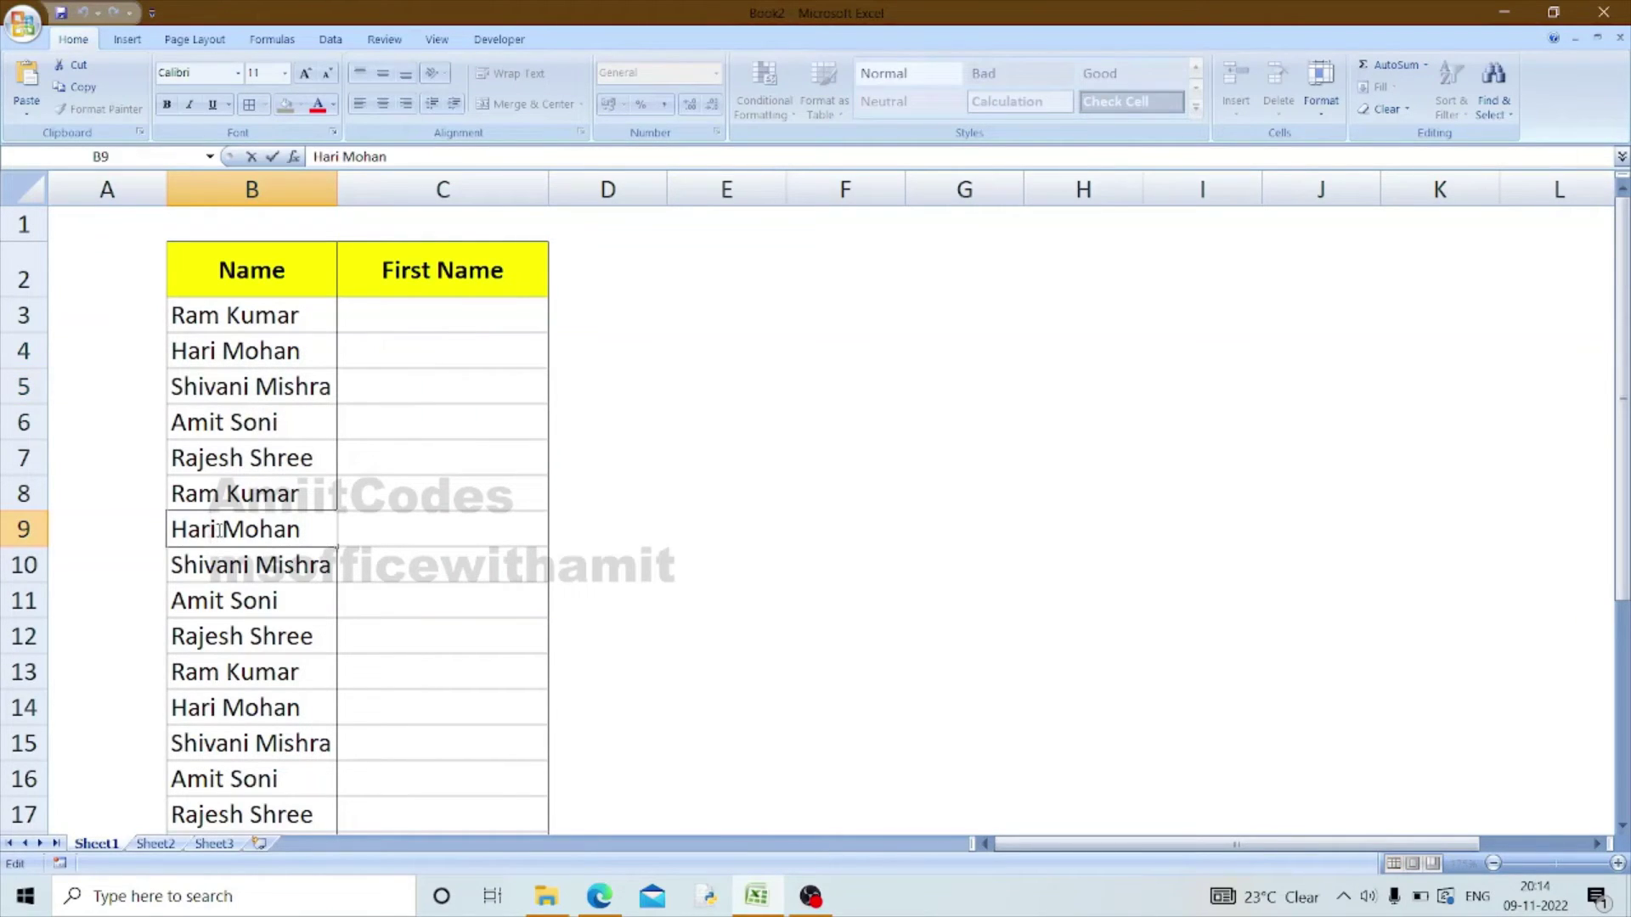
drag(219, 529, 171, 529)
click(218, 529)
- In C3, start a LEFT formula using B3 as the text argument
click(399, 315)
text(=)
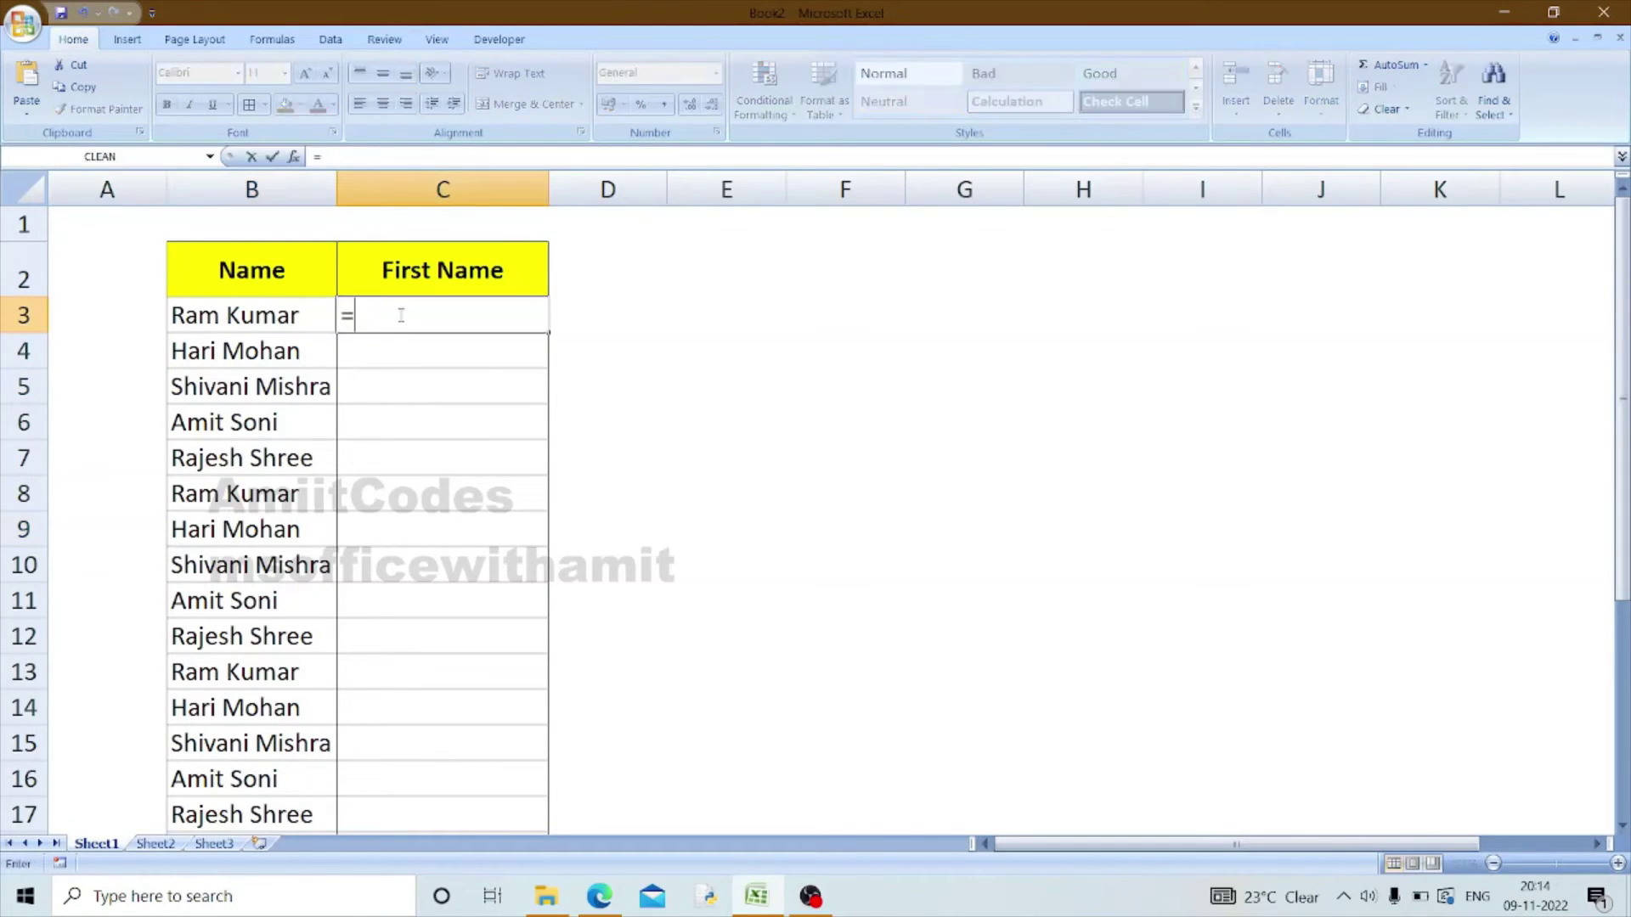
text(lef)
key(Right)
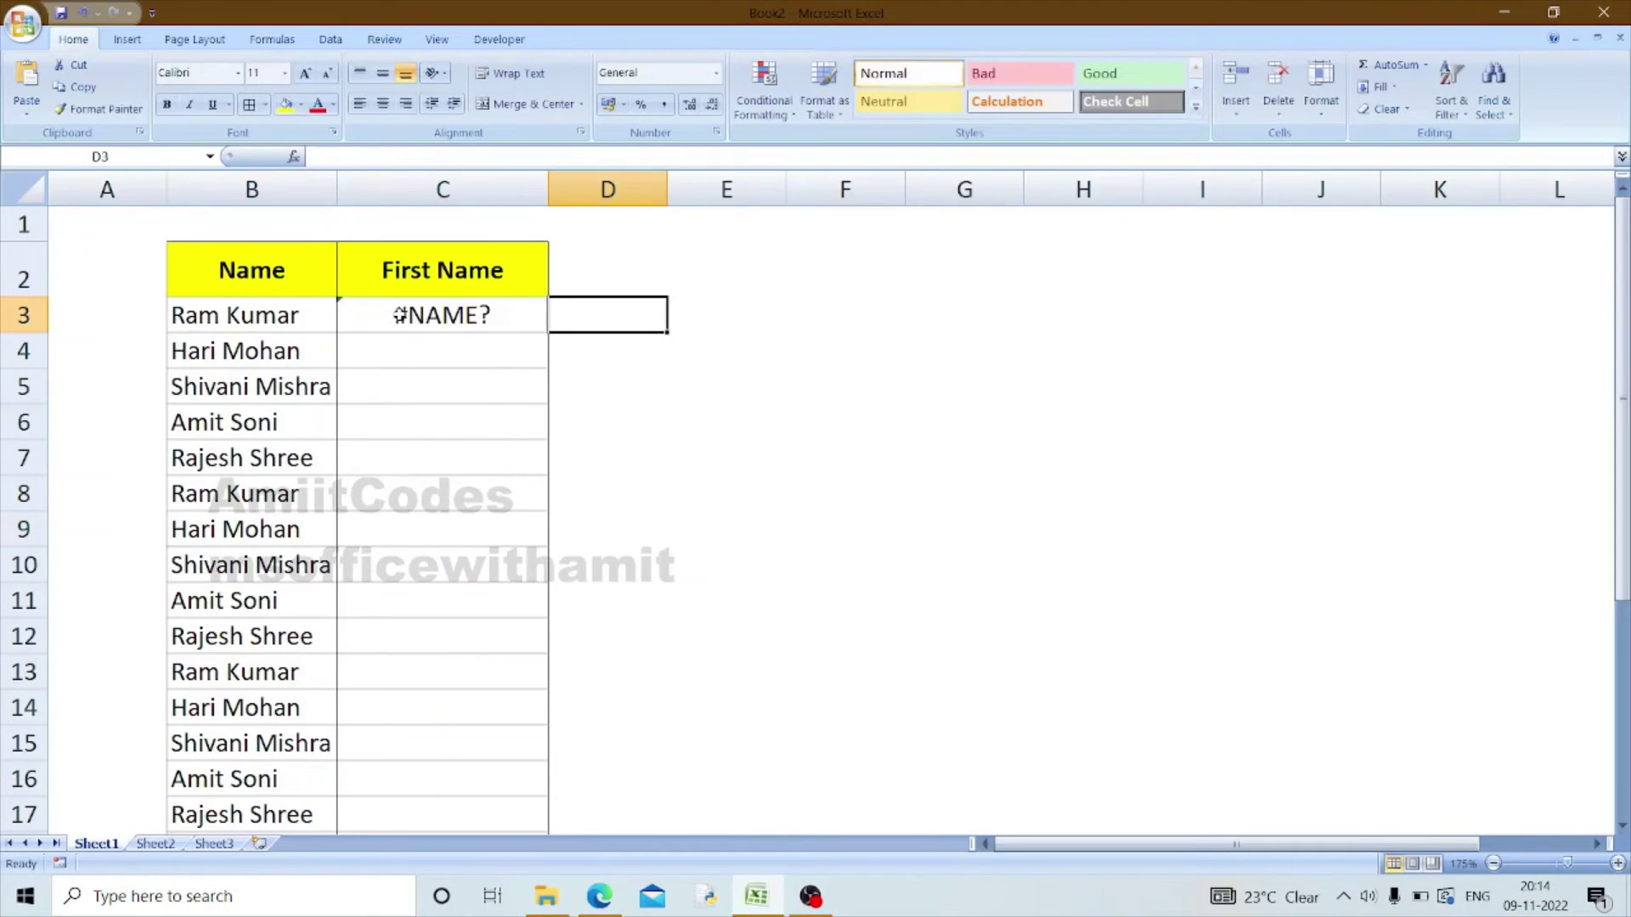
double_click(400, 315)
text(()
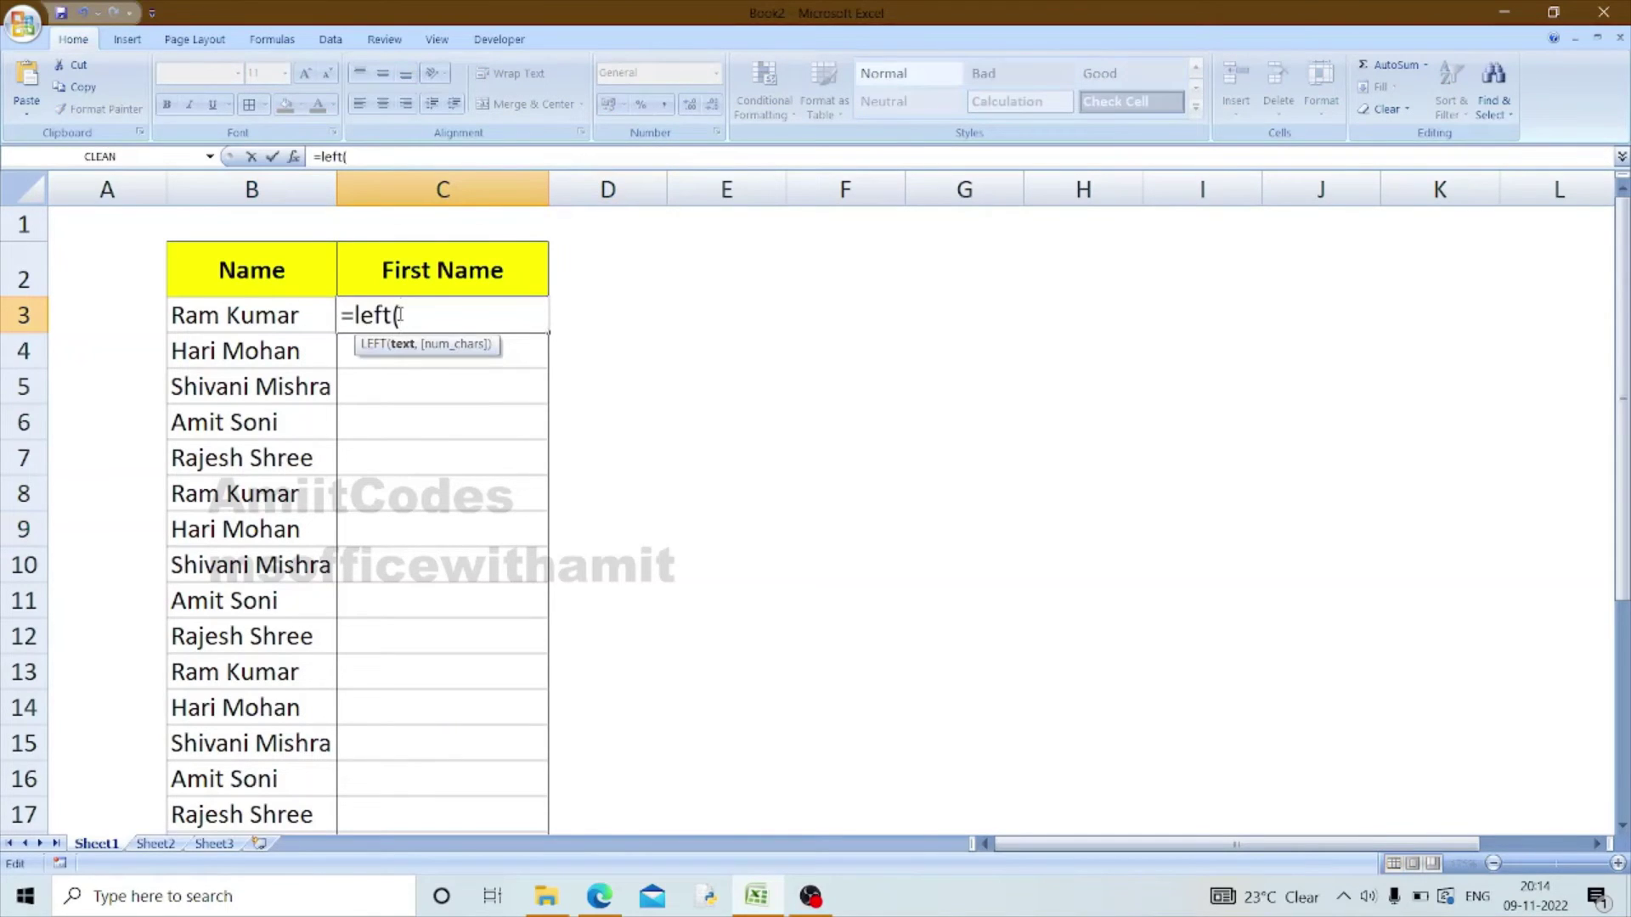
click(229, 323)
text(,)
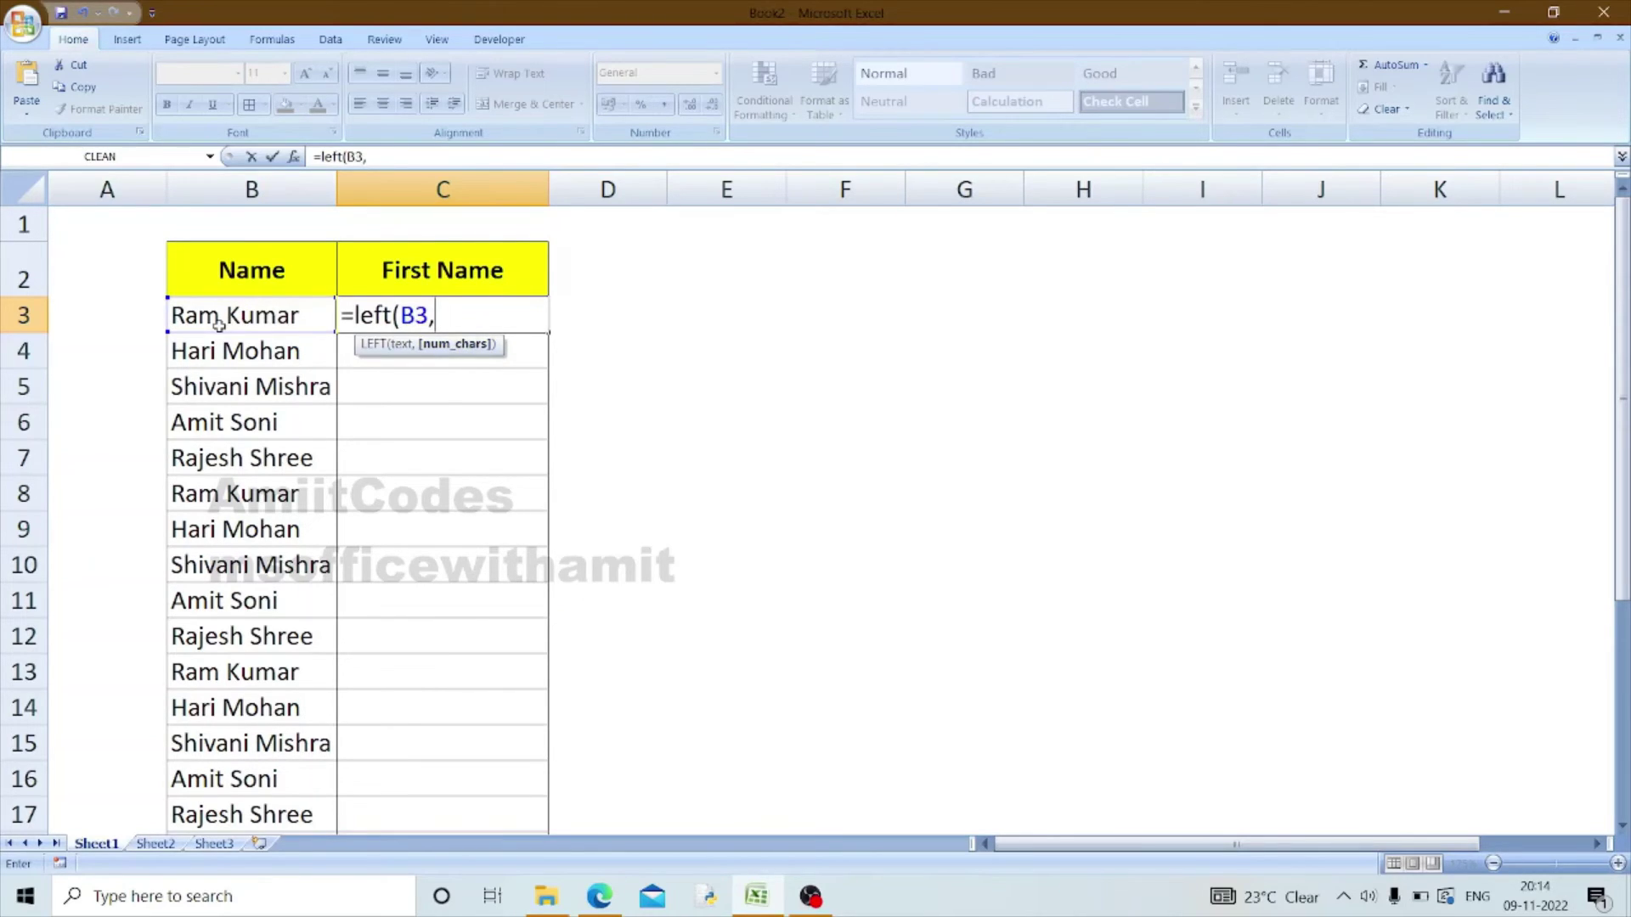
- Add FIND(" ",B3)-1 as the character count and commit, so C3 shows Ram
text(find)
key(Tab)
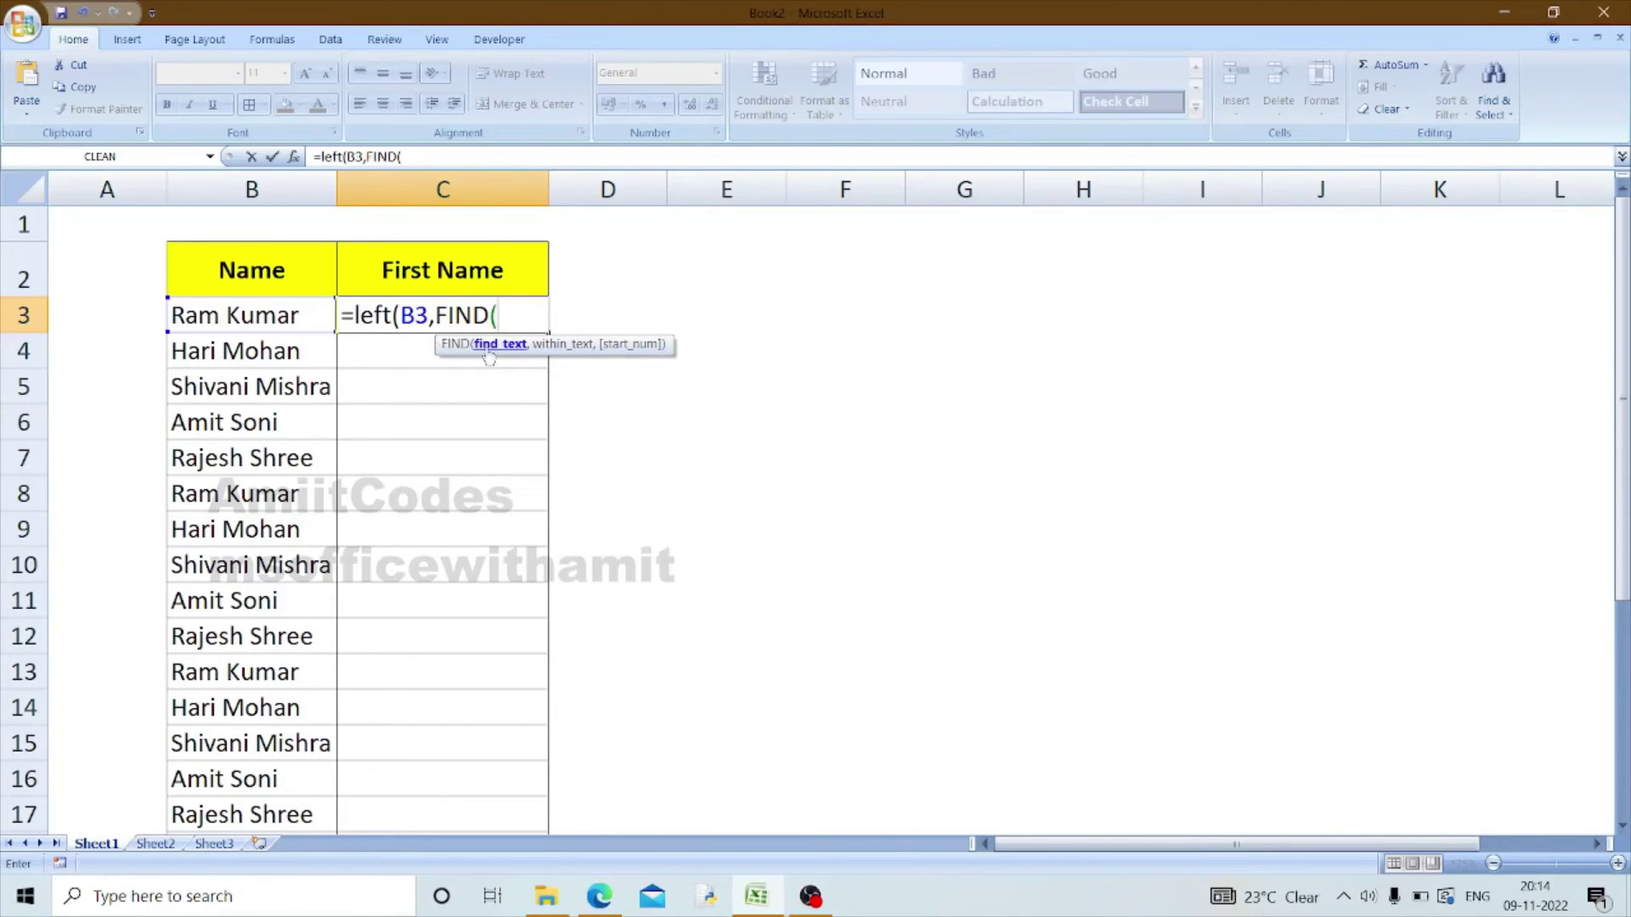
text(" )
text(")
text(,)
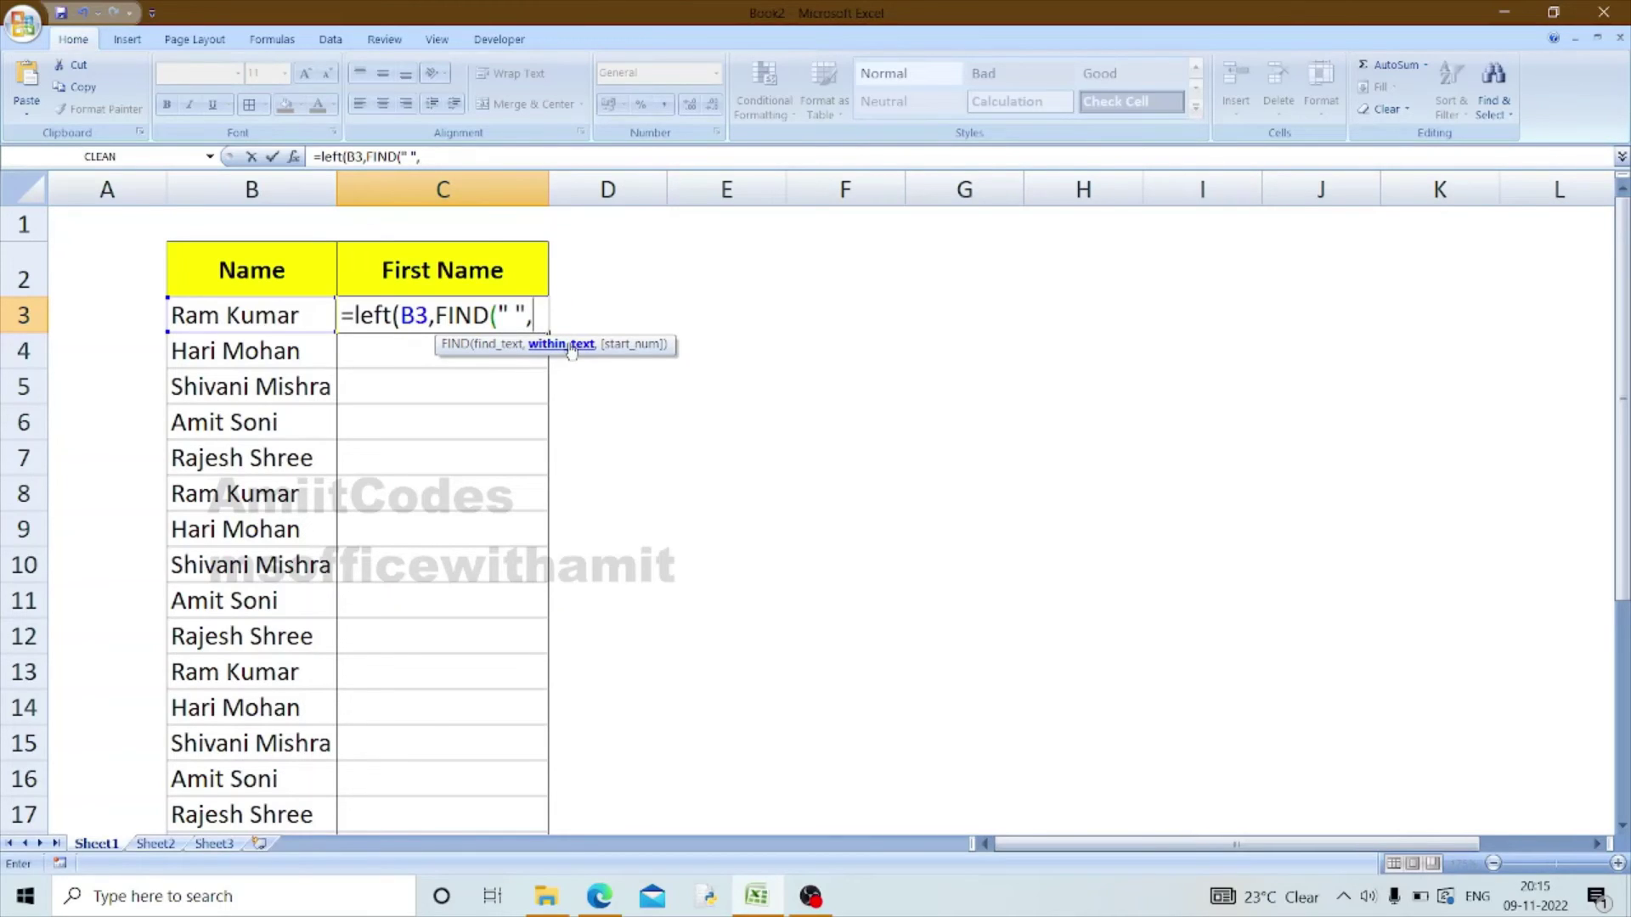
click(227, 323)
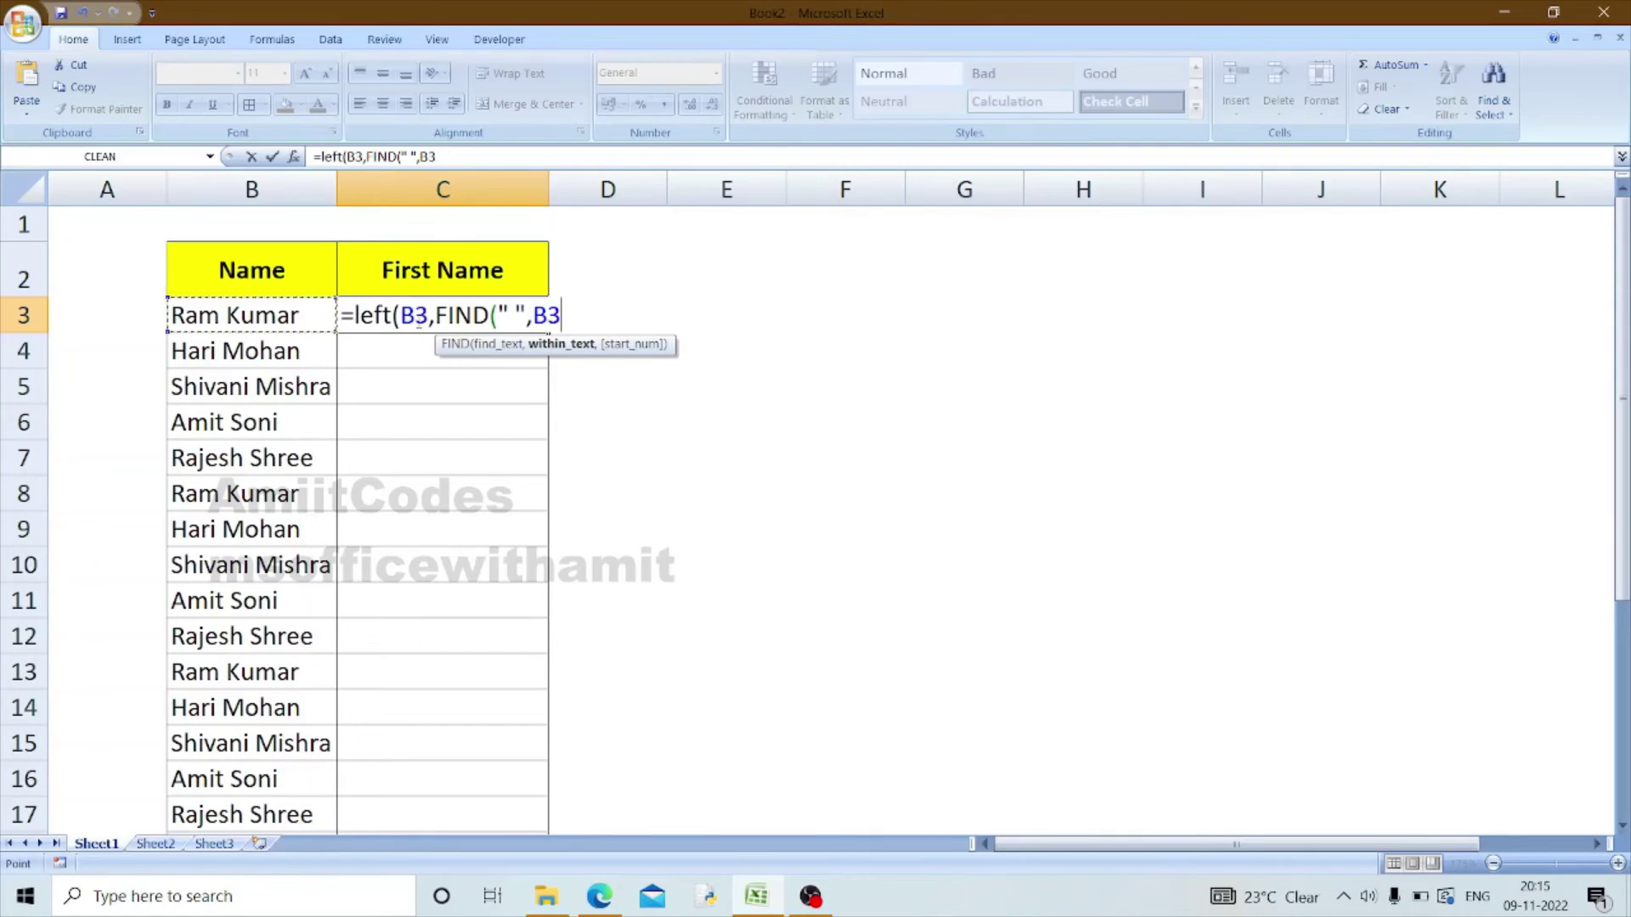
text())
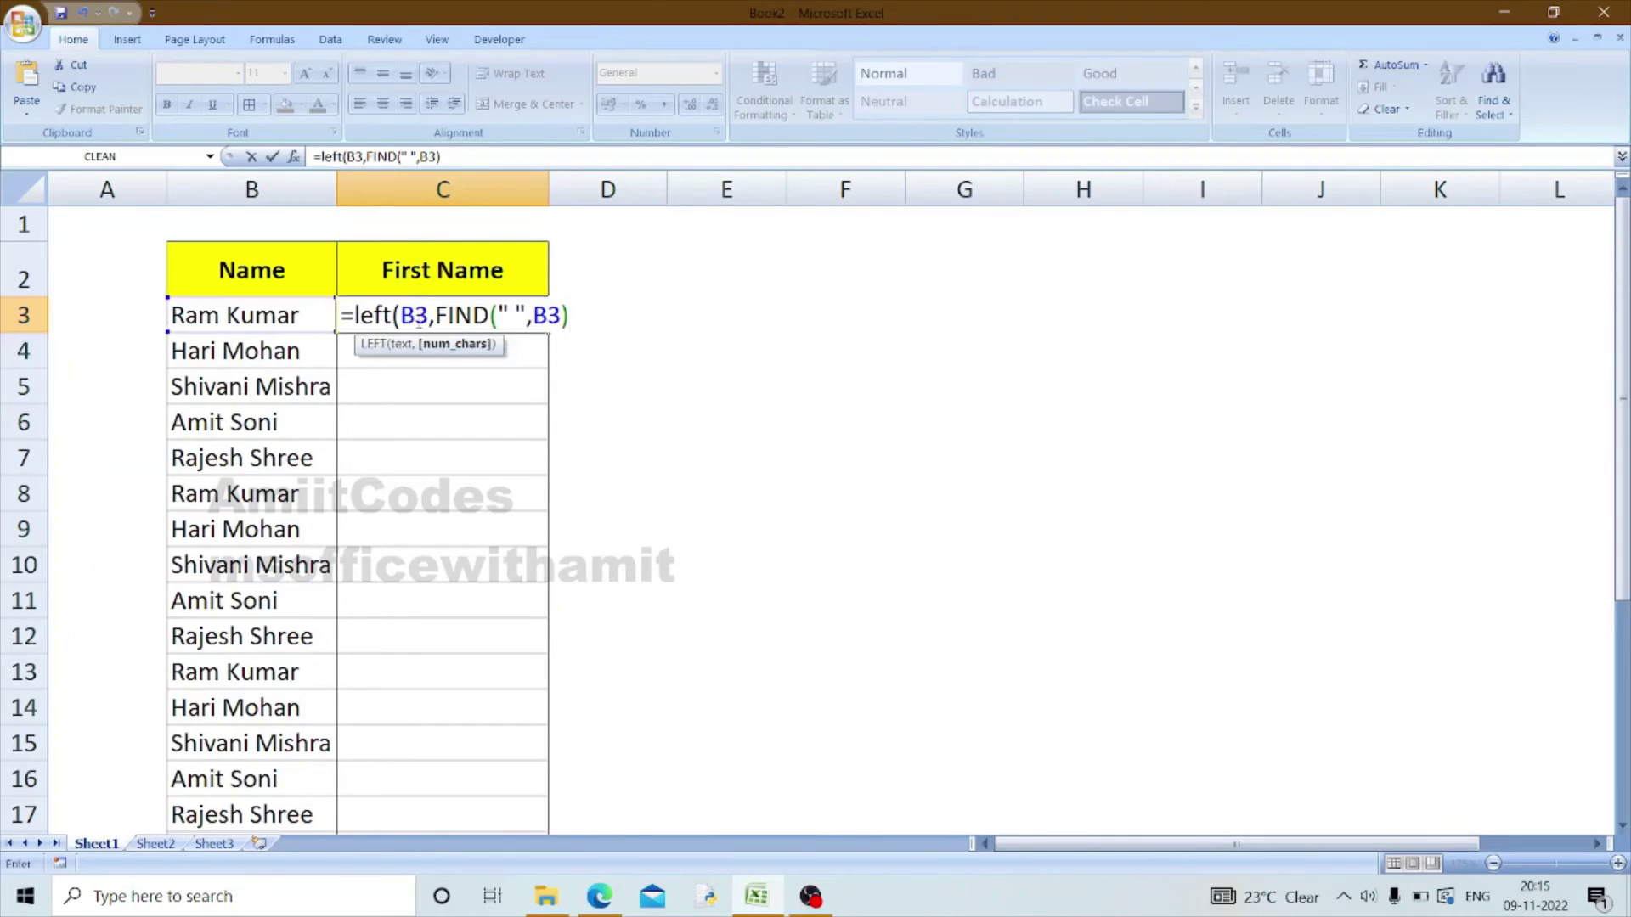
text(-1)
text())
key(Return)
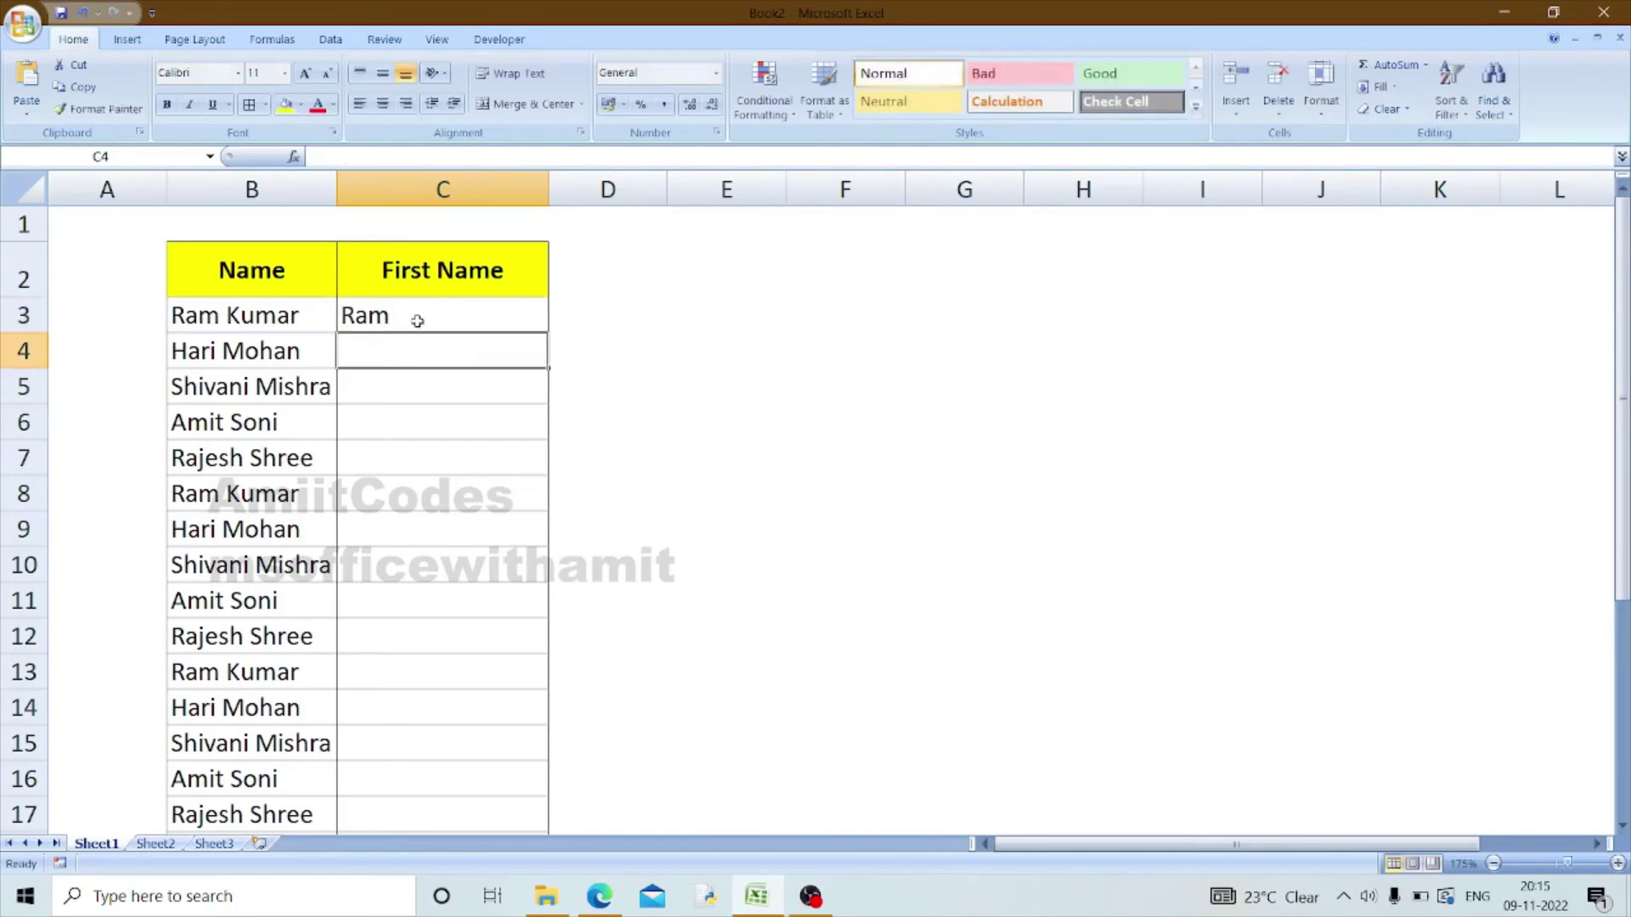
click(417, 321)
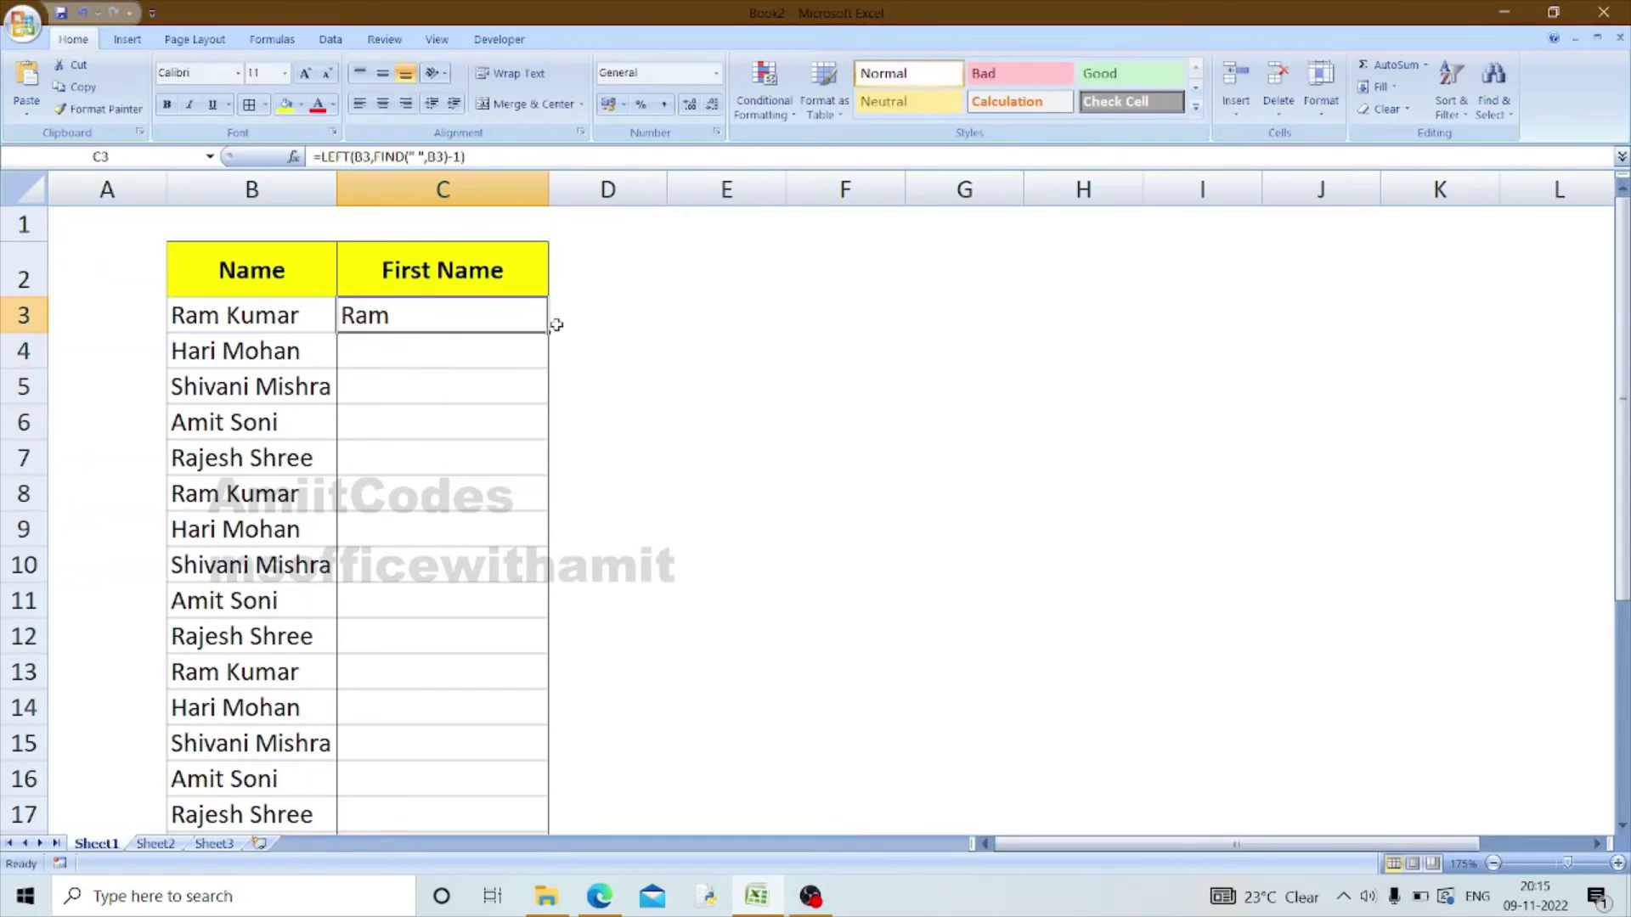
- Copy C3's formula down column C to row 26 with the fill handle
drag(552, 337, 511, 915)
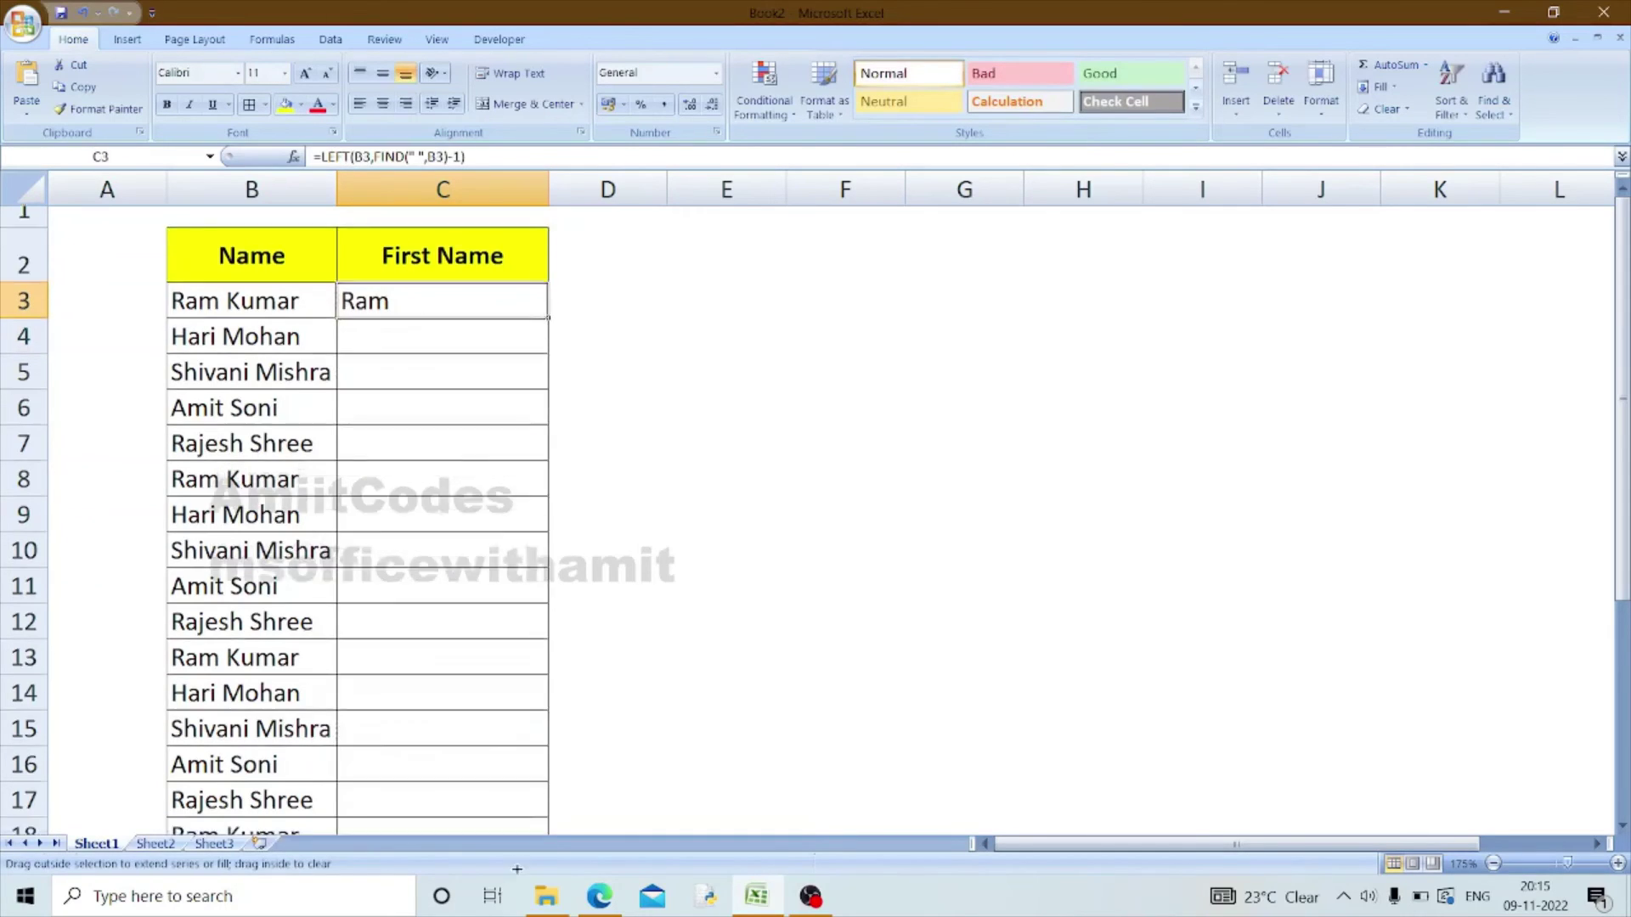
drag(511, 914, 506, 776)
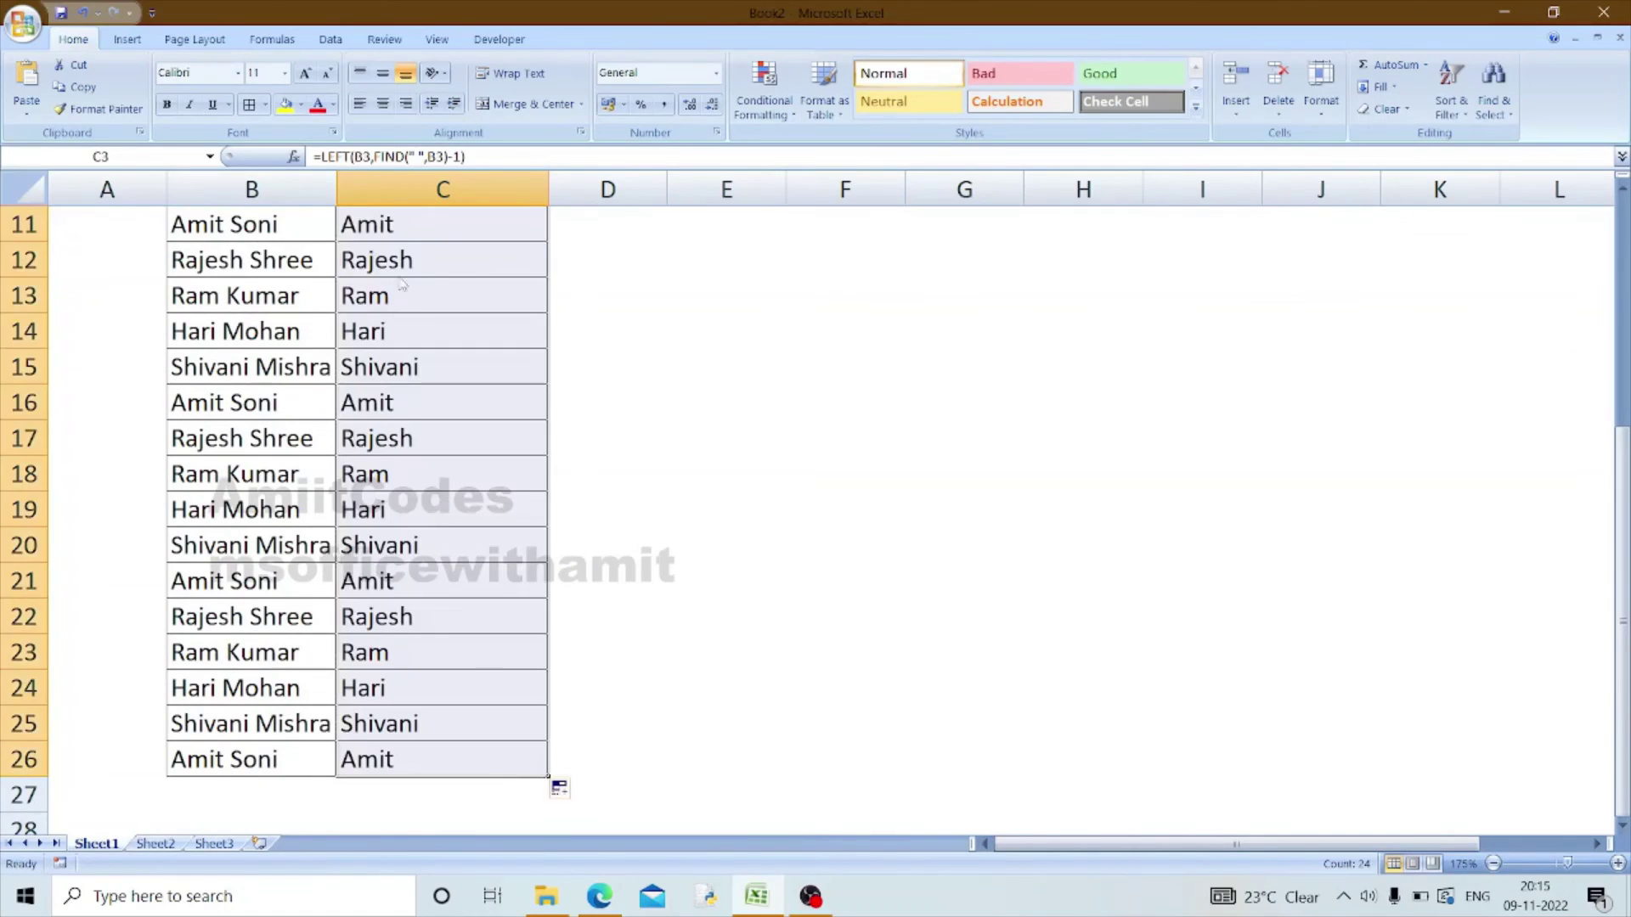
scroll(405, 314, up, 4)
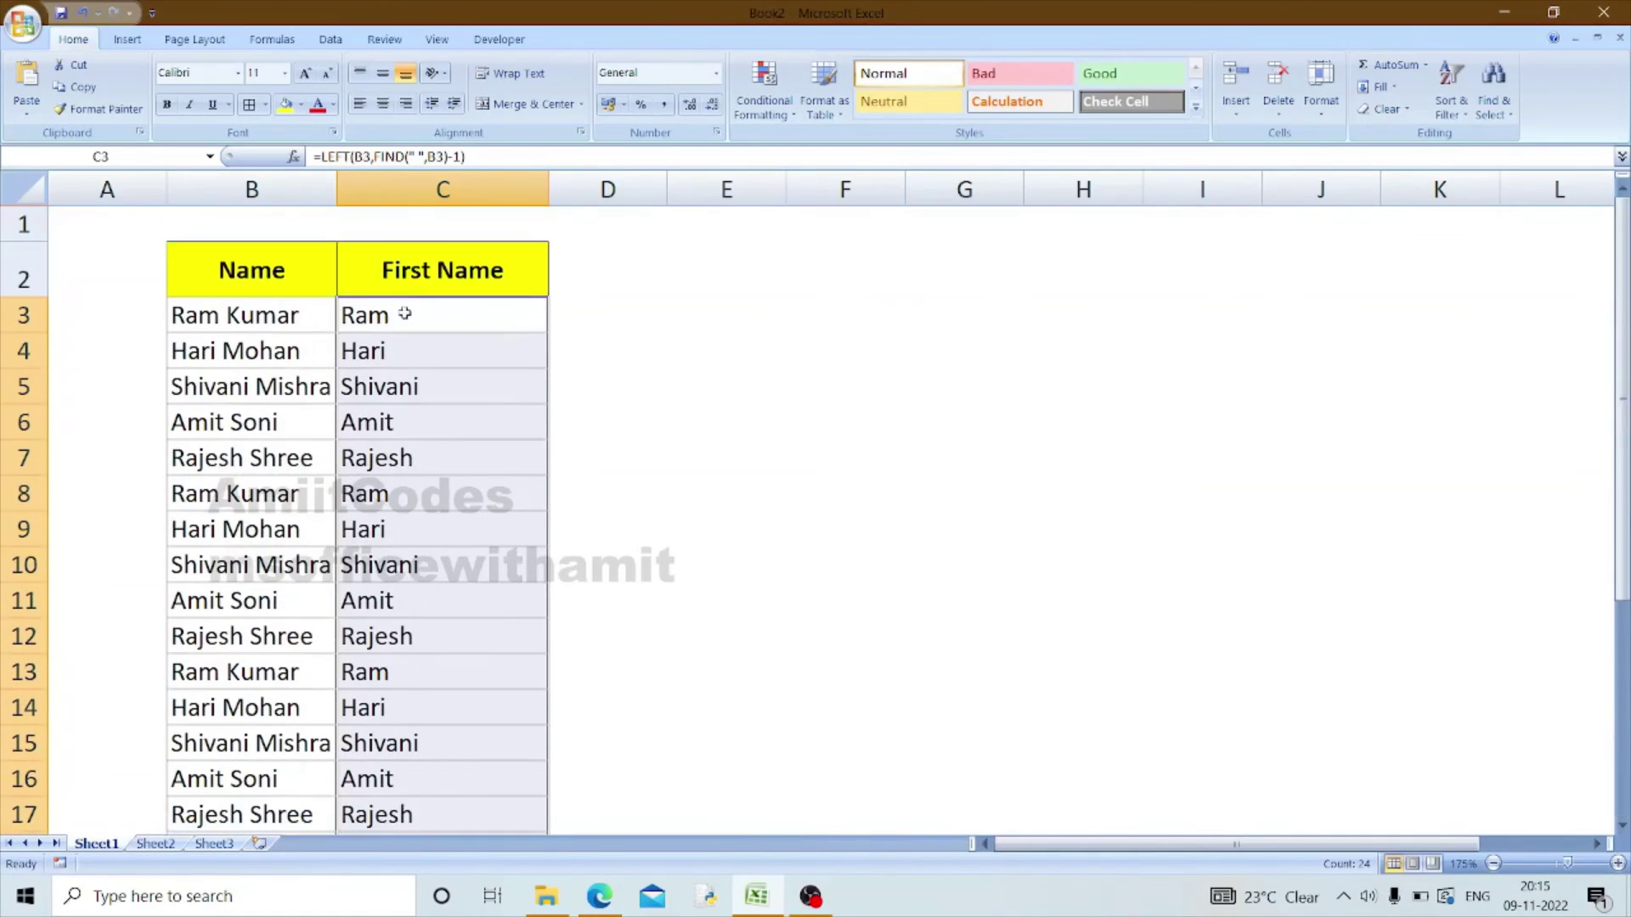
- Compare the full names with the extracted first names, then open C3's formula for review
click(207, 326)
click(205, 348)
click(205, 321)
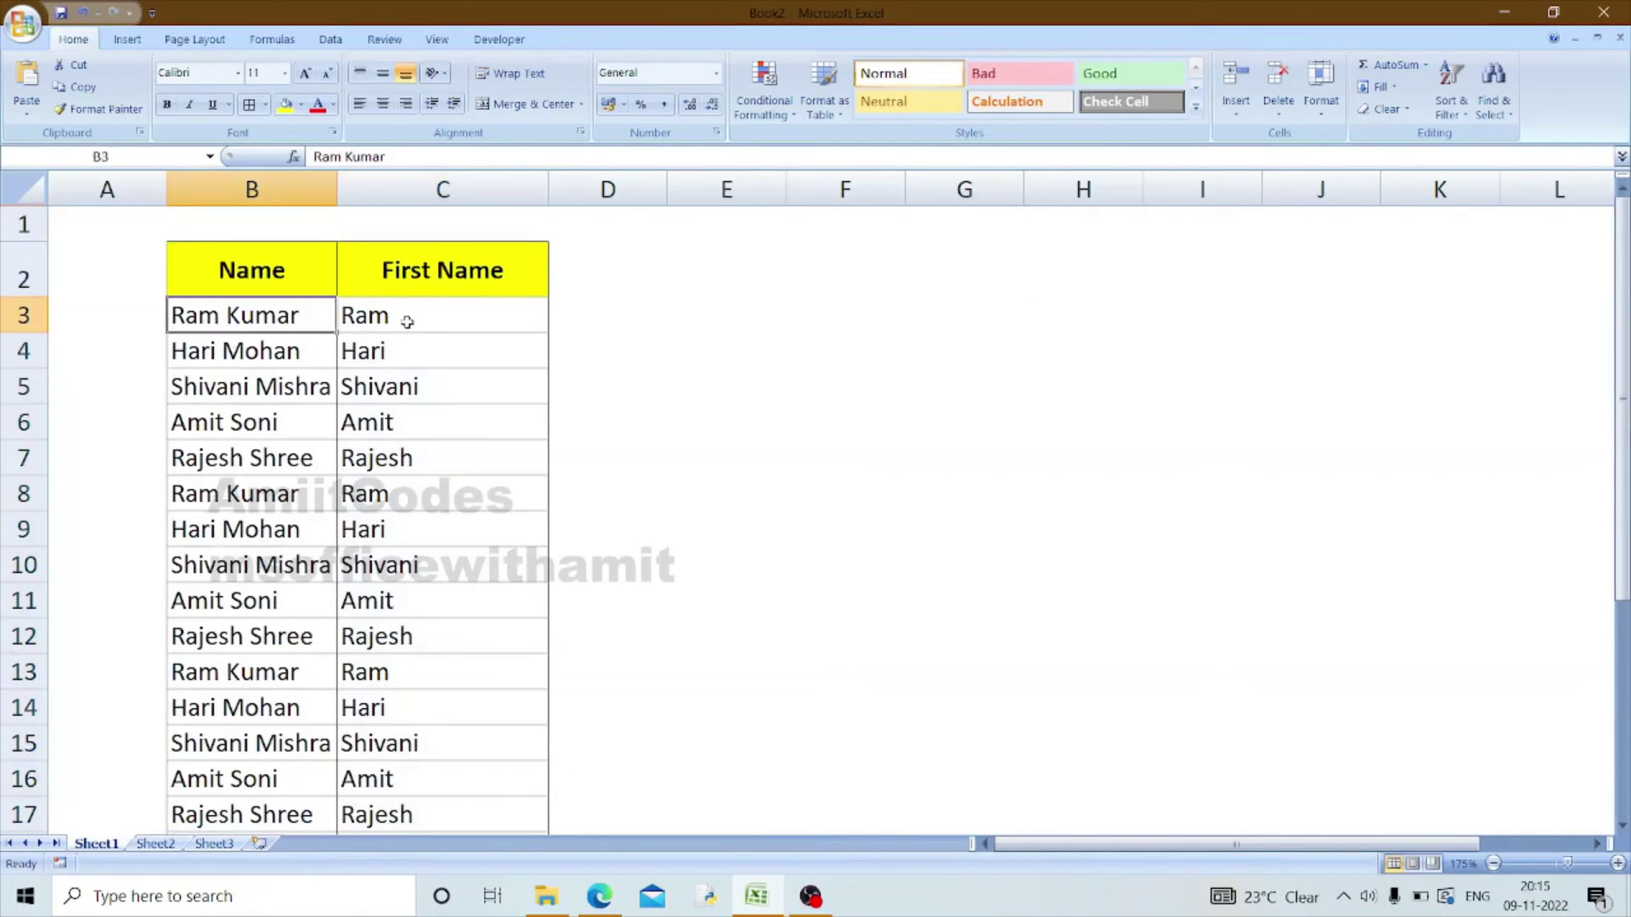
drag(399, 321, 402, 646)
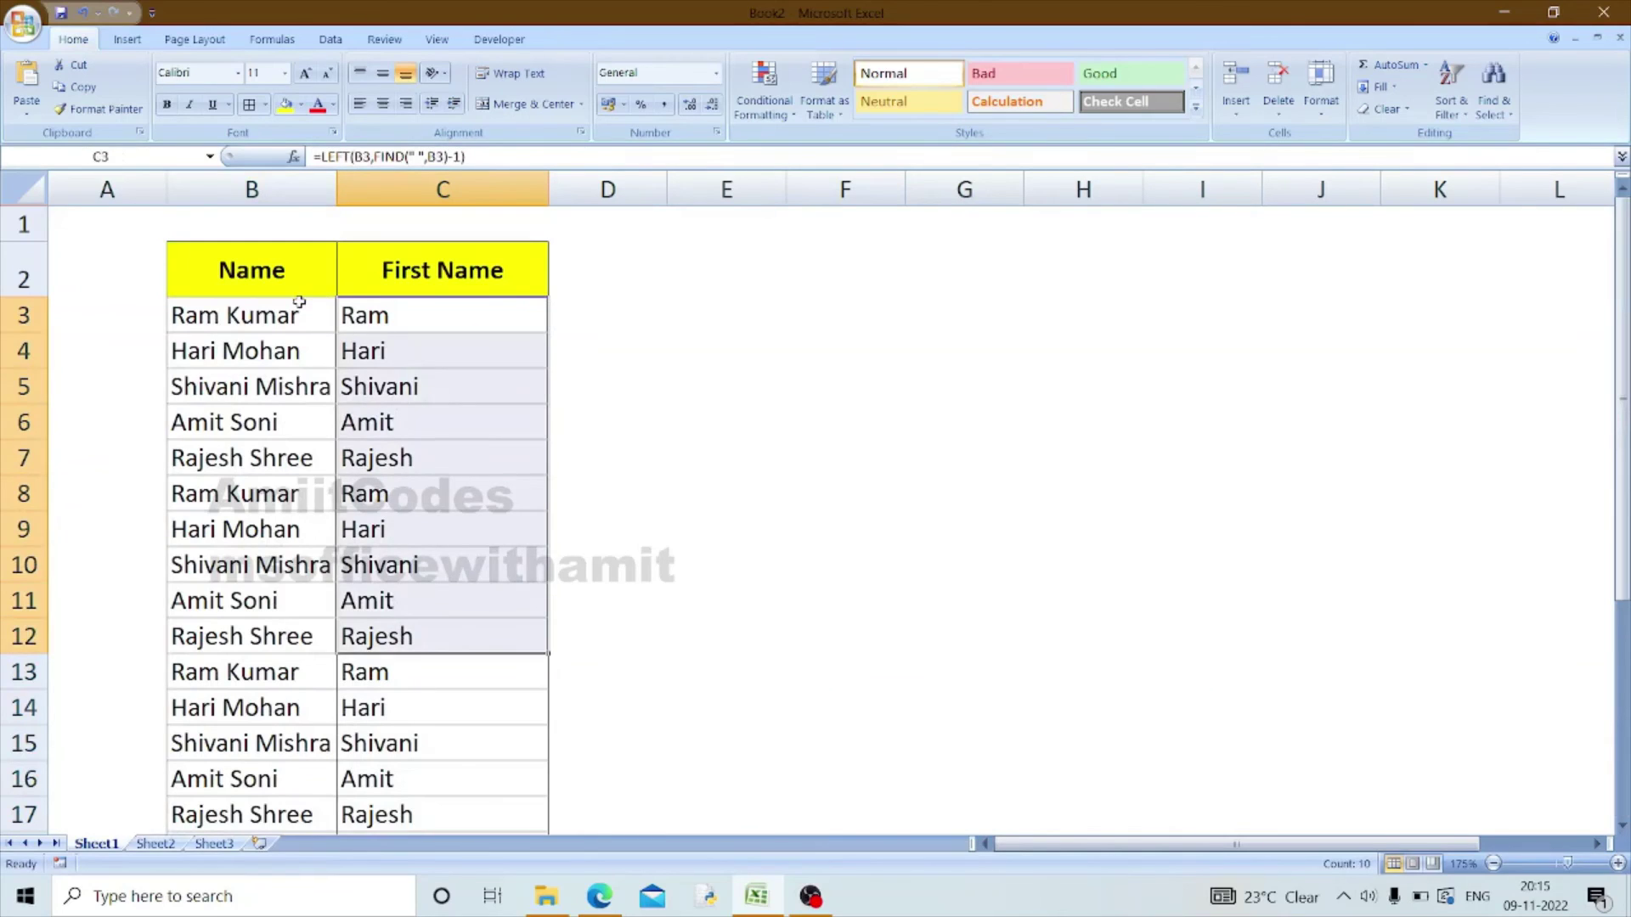
drag(298, 314, 294, 642)
drag(374, 306, 368, 476)
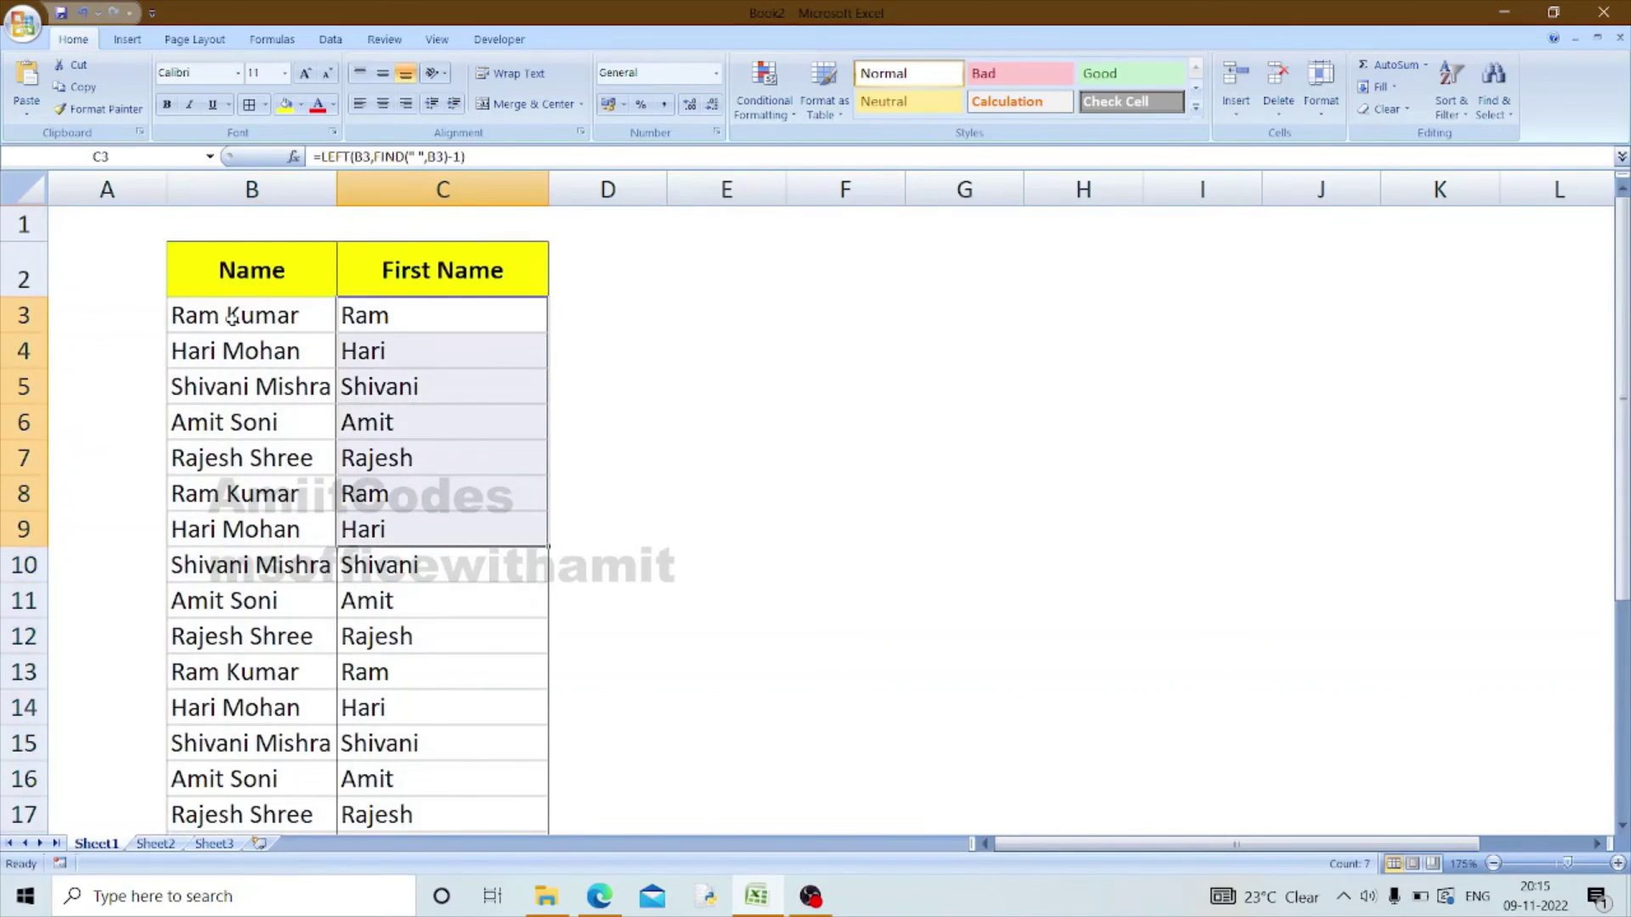
click(375, 311)
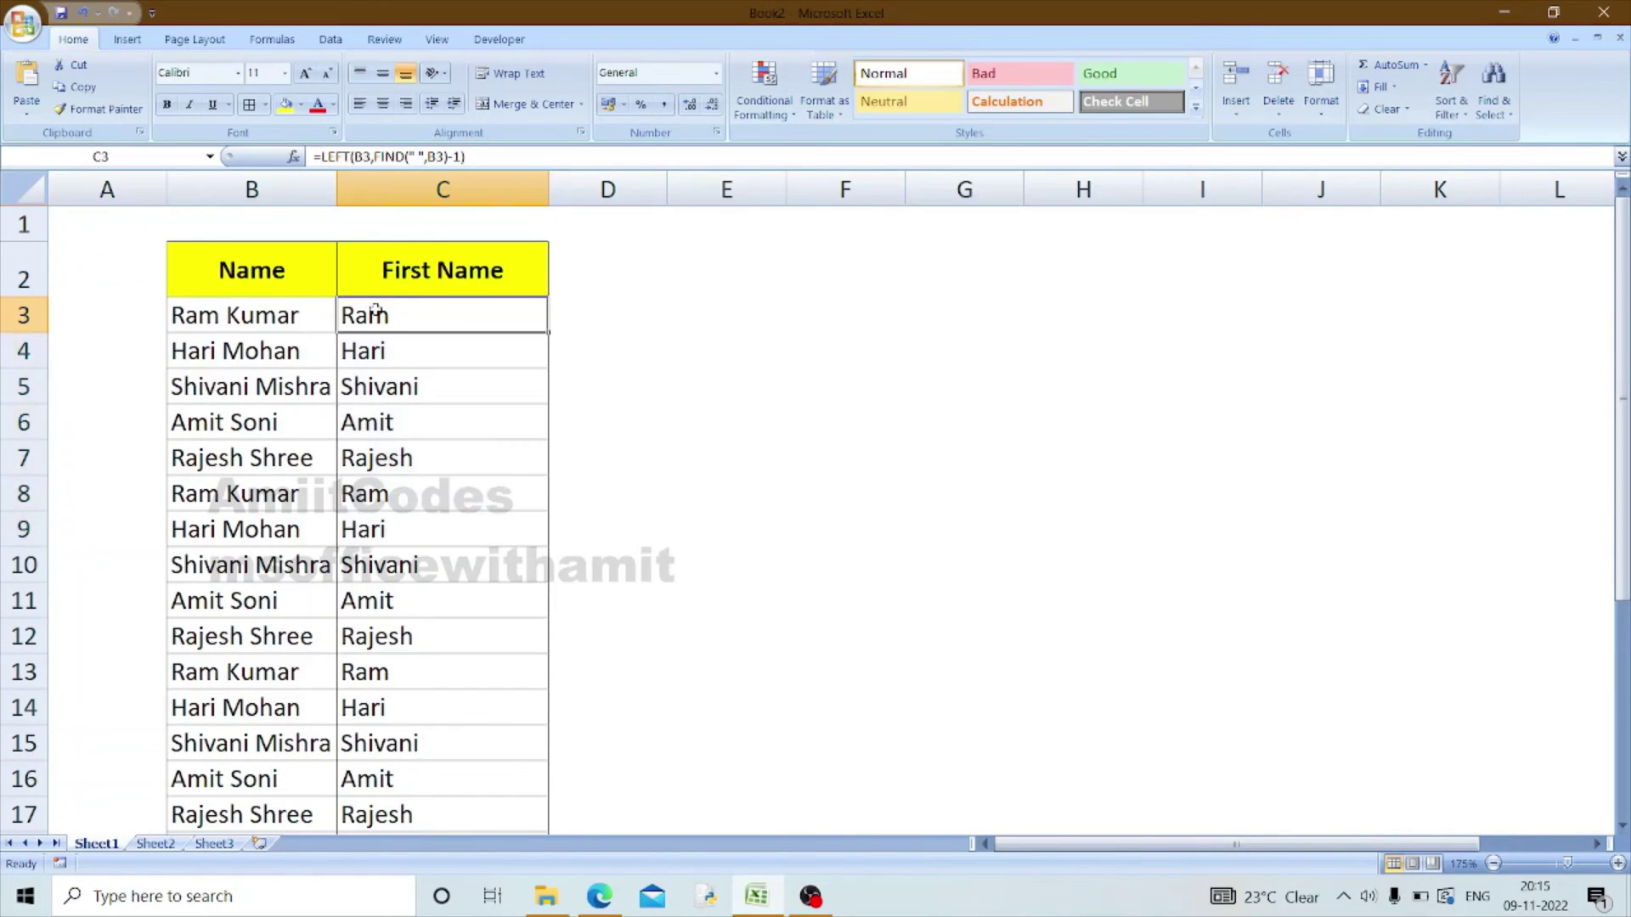
drag(425, 321, 433, 581)
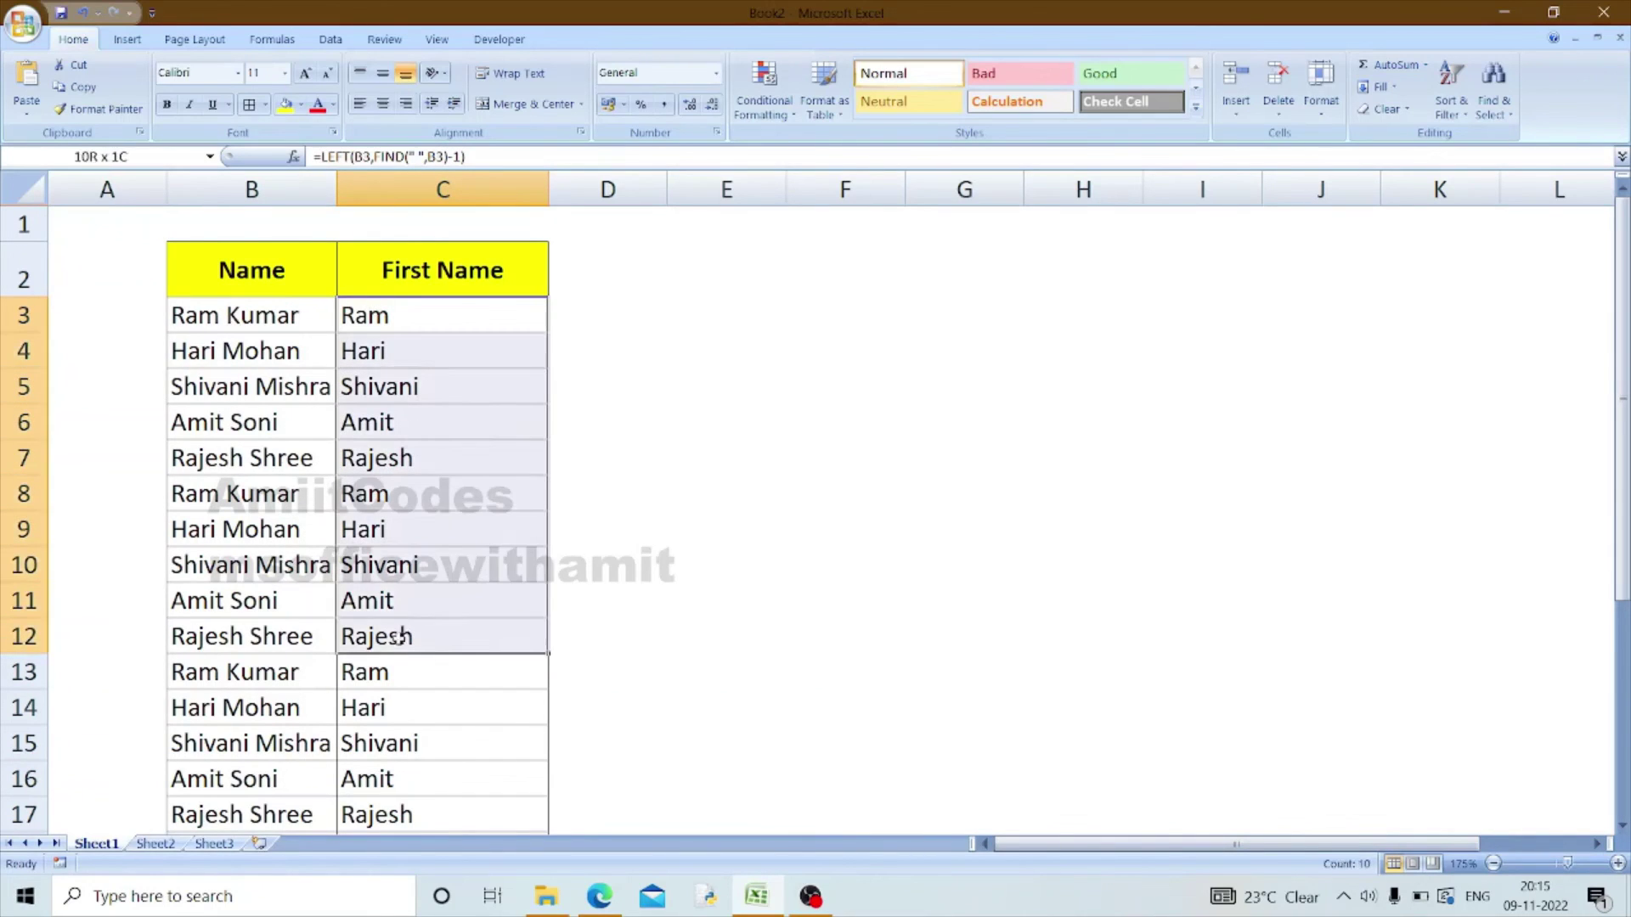
double_click(454, 320)
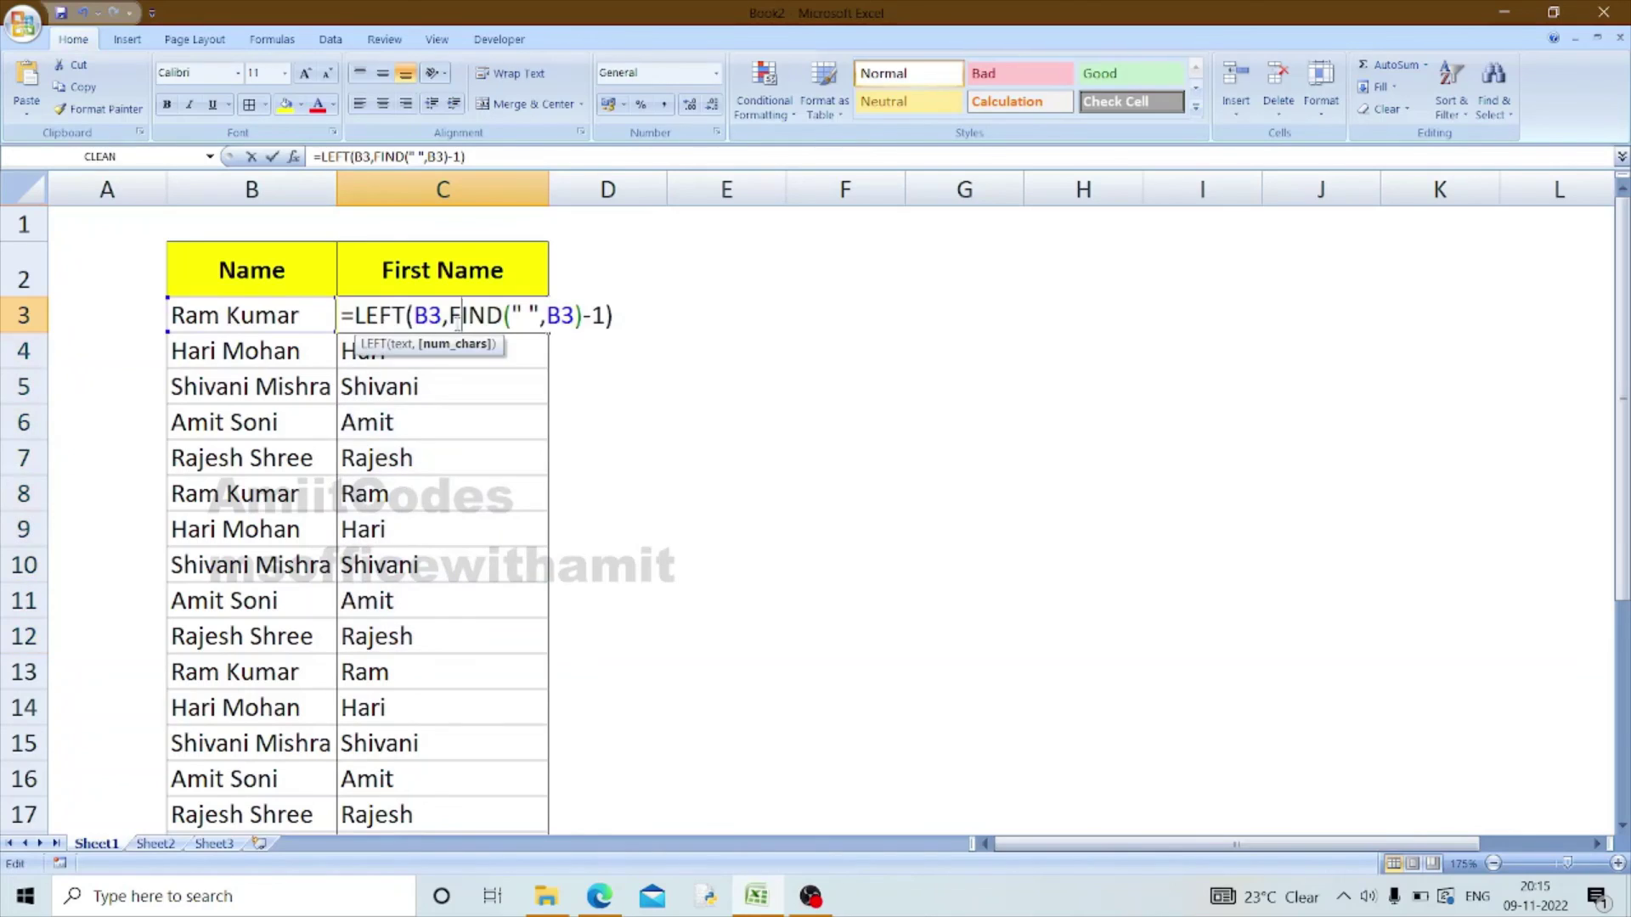